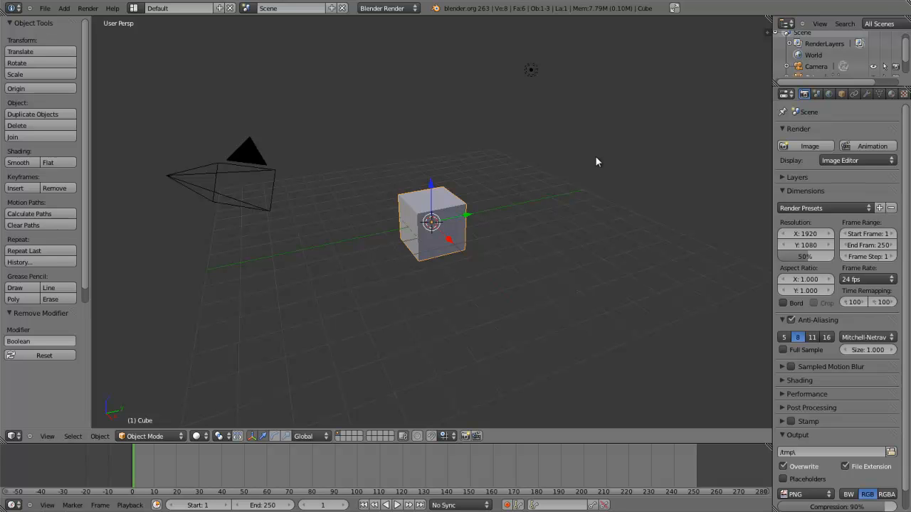
Hide the tool shelf and join the timeline area into the 3D viewport.
key(t)
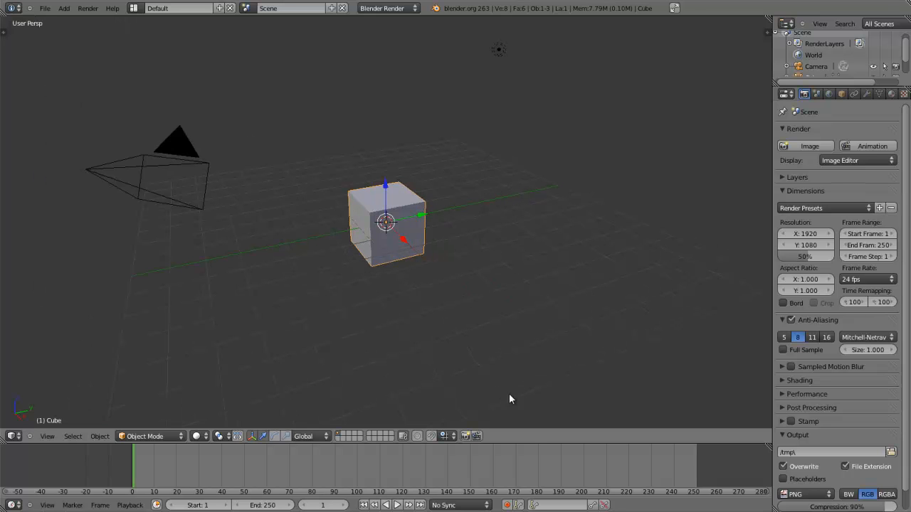
right_click(532, 444)
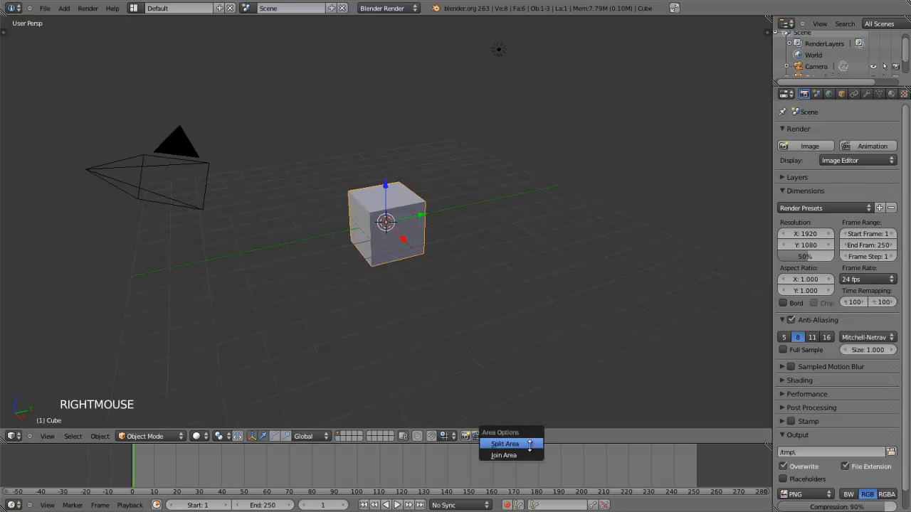
click(501, 457)
click(500, 463)
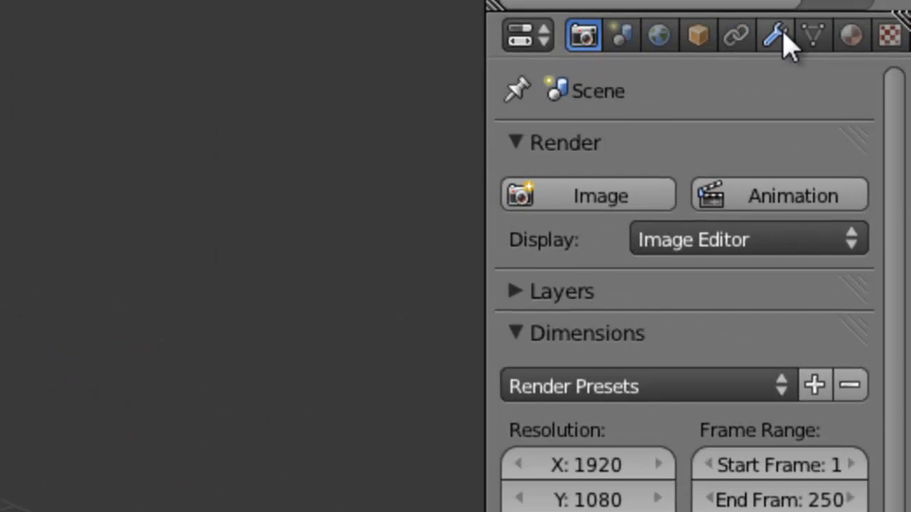
Add a Boolean modifier to the cube and widen the properties area so the modifier's settings are readable.
click(775, 37)
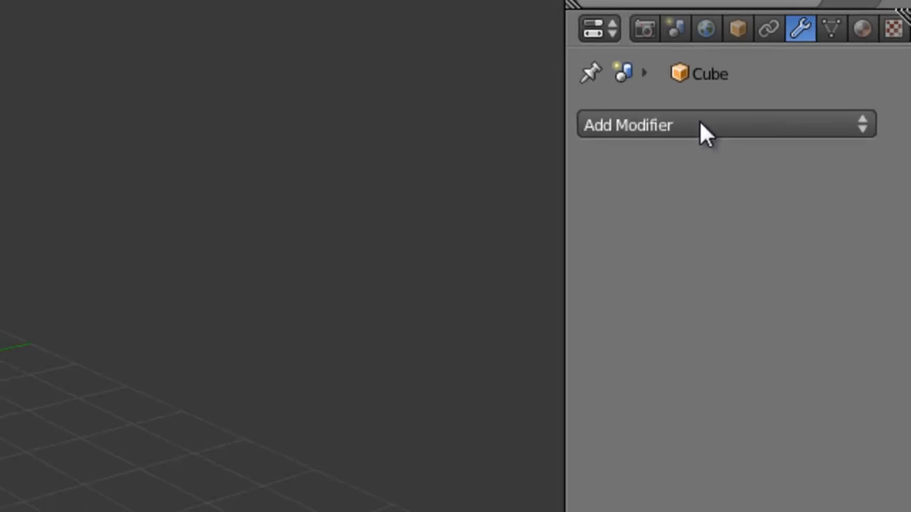
click(701, 128)
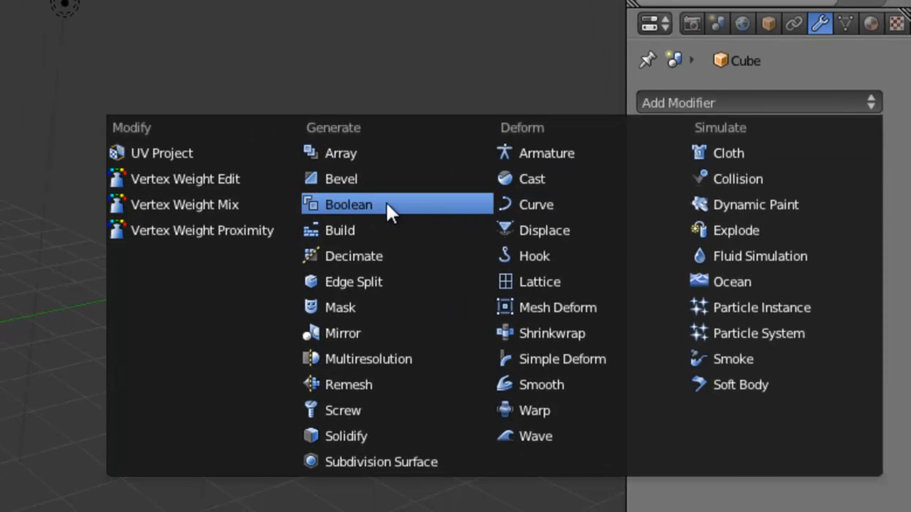
click(341, 205)
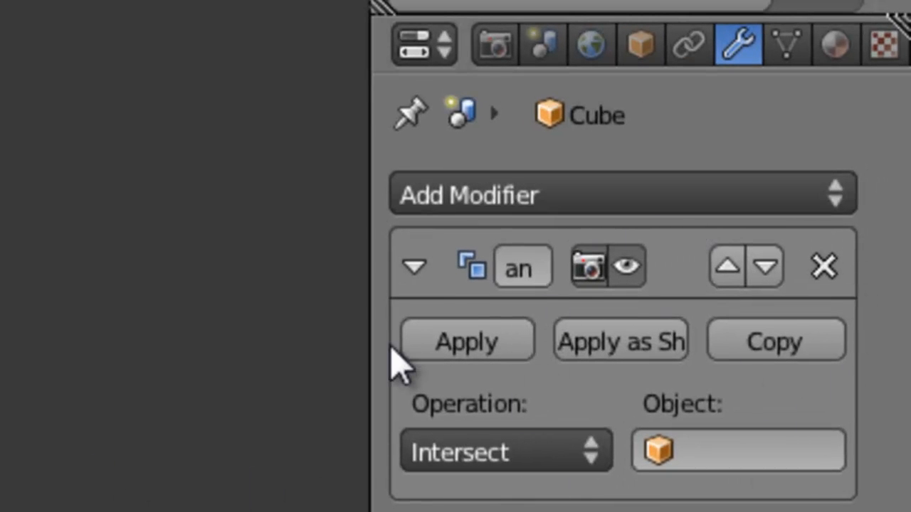
drag(362, 368, 238, 380)
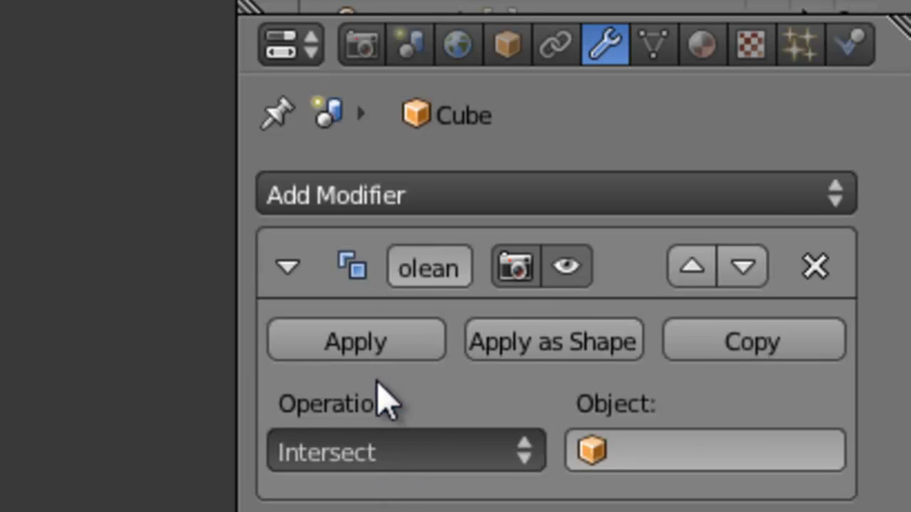
click(378, 448)
click(372, 454)
key(Escape)
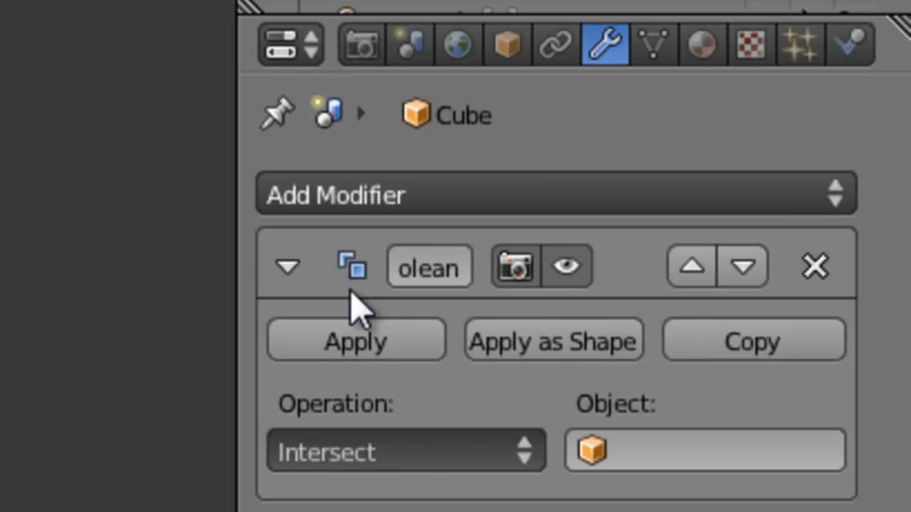
click(475, 439)
click(379, 440)
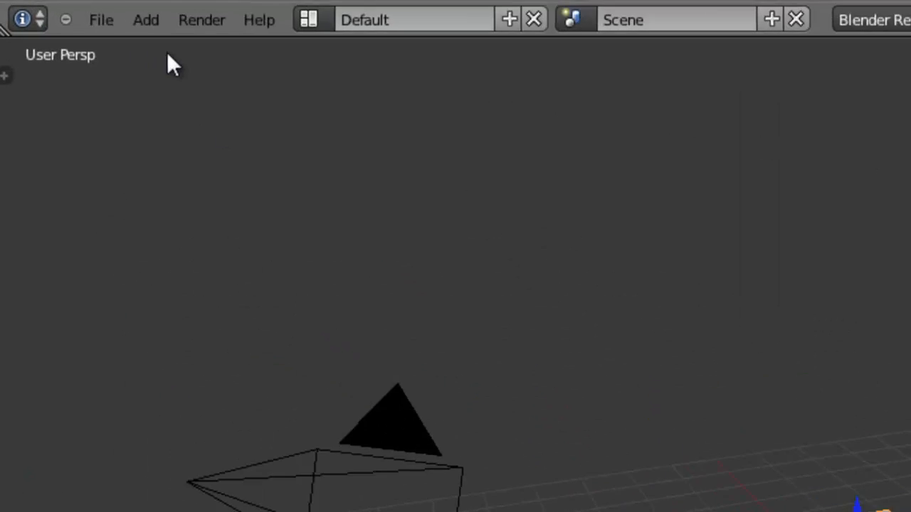
Add a cylinder mesh to the scene at the cube's centre.
click(176, 30)
mouse_move(193, 56)
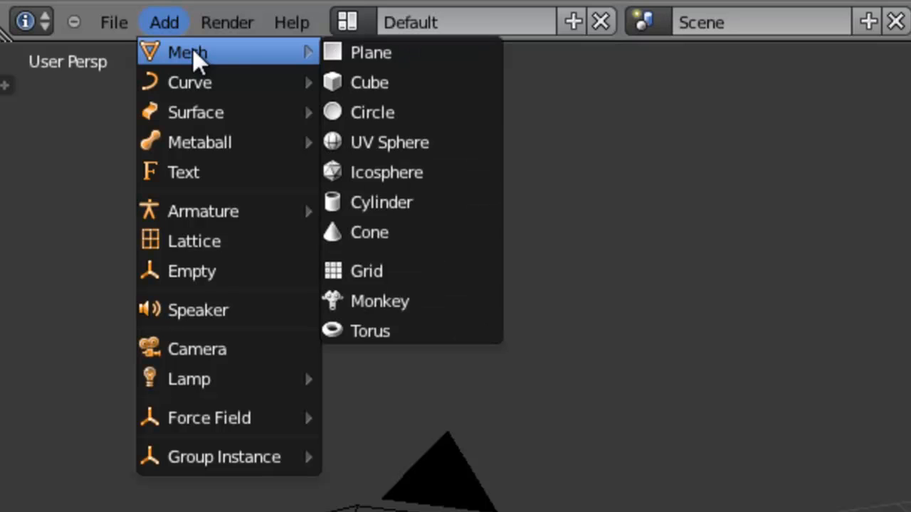
click(432, 202)
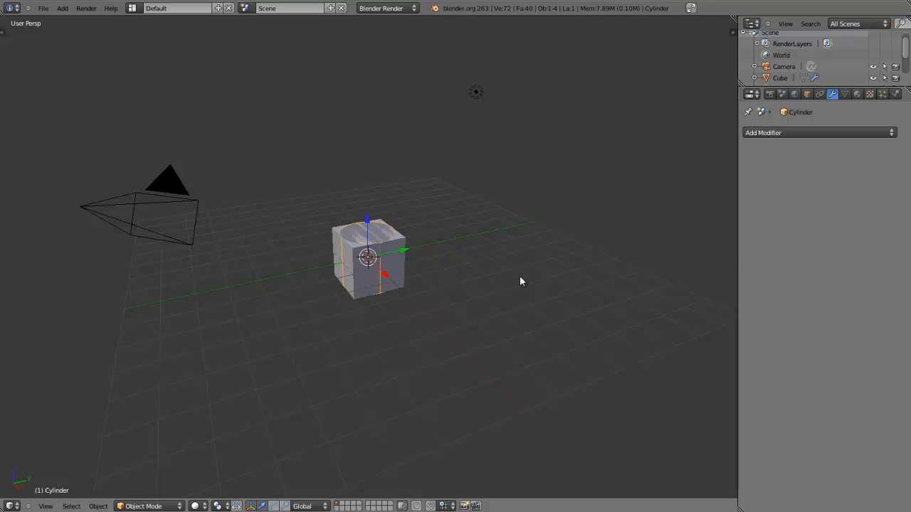
Scale the cylinder down in X and Y to a thin rod and stretch it along Z through the cube.
key(s)
key(shift+z)
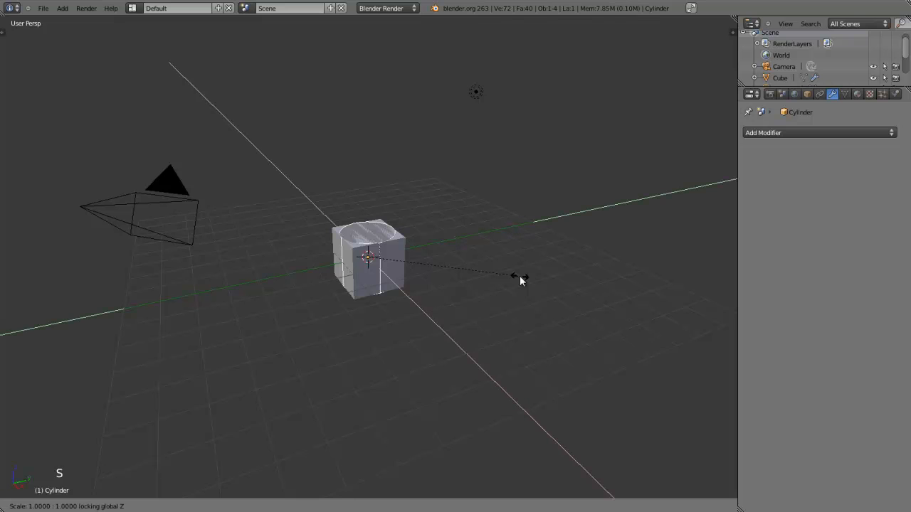
click(410, 263)
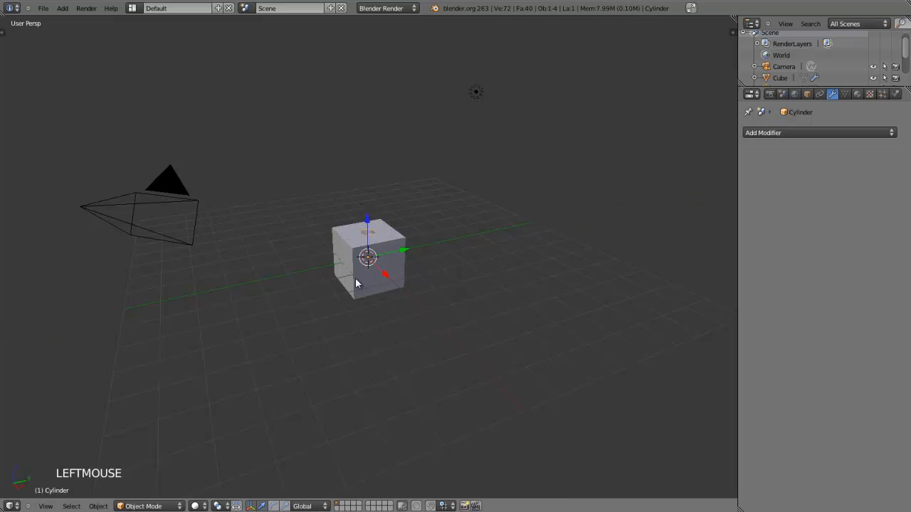
shift+click(285, 506)
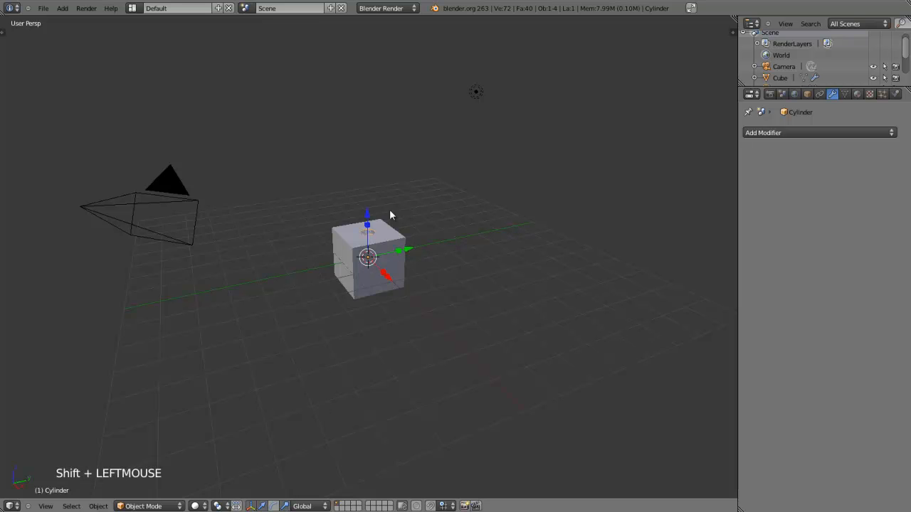
drag(367, 225, 375, 149)
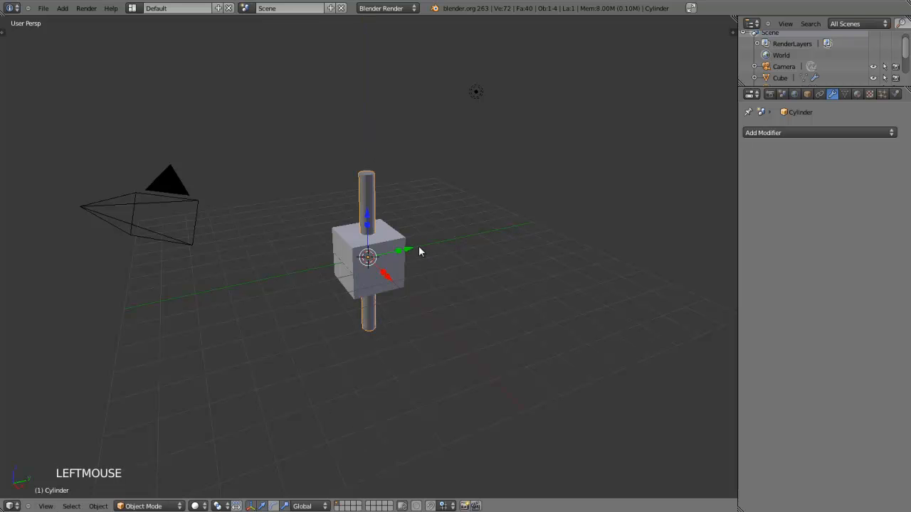
Rotate the cylinder so that it runs at a slant through the cube's upper and lower faces.
middle_drag(419, 252, 457, 204)
key(r)
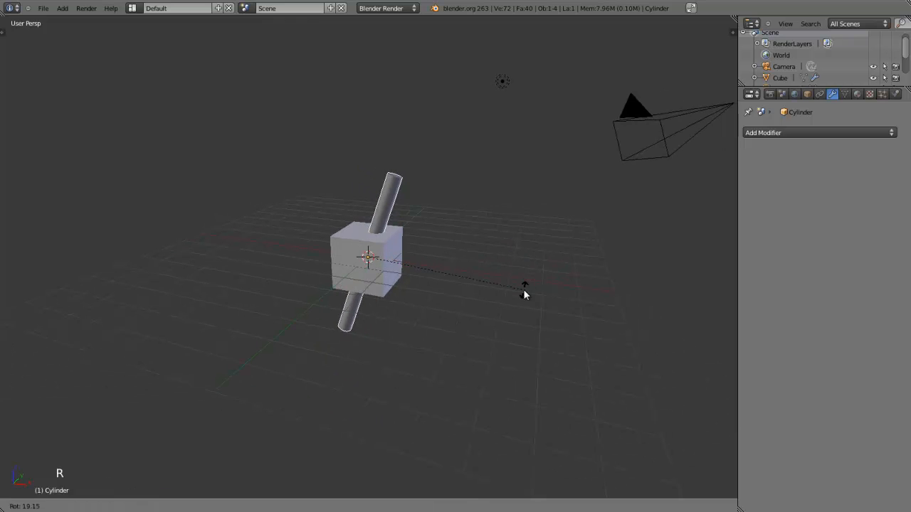
click(442, 257)
middle_drag(442, 256, 474, 258)
scroll(456, 264, up, 2)
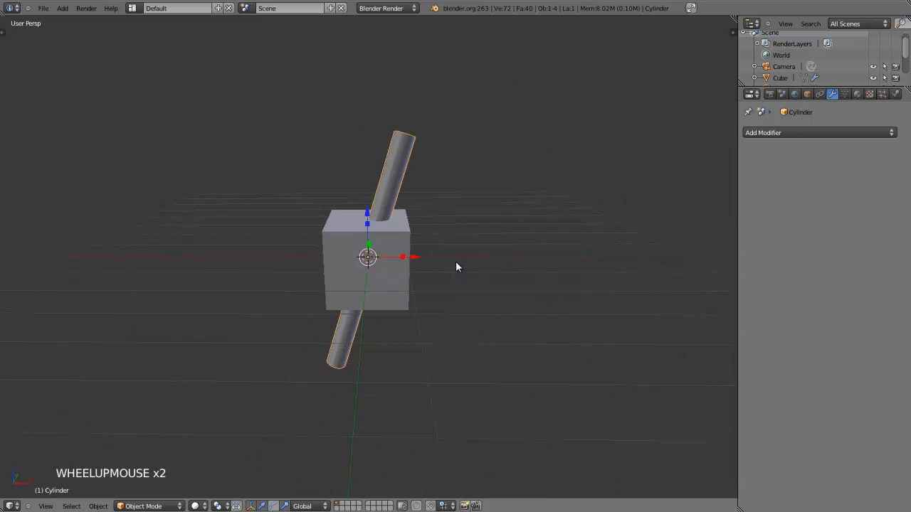
shift+middle_drag(434, 292, 328, 228)
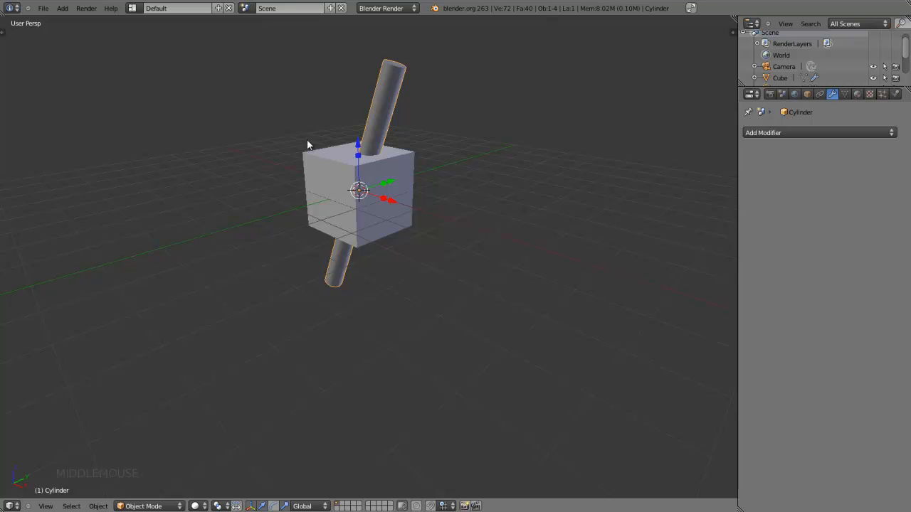
Select the cube and set Cylinder as the object of its Boolean modifier.
right_click(320, 164)
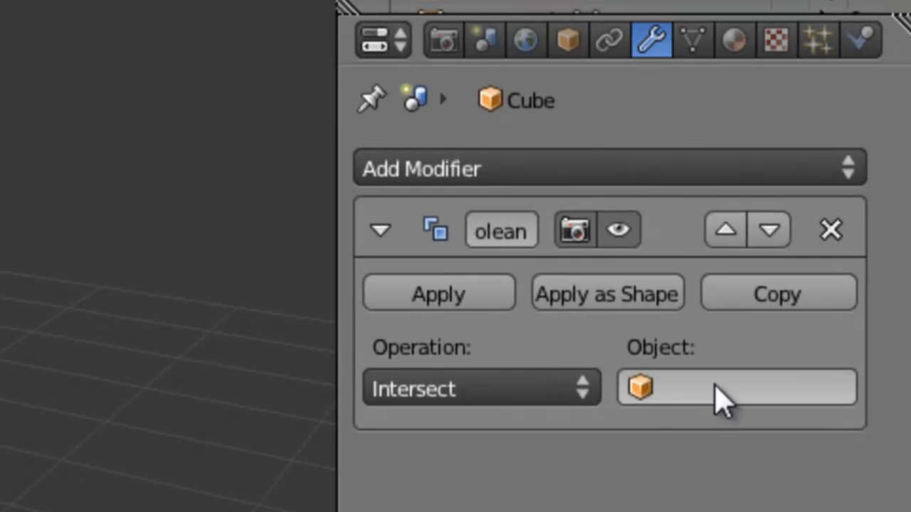
click(719, 399)
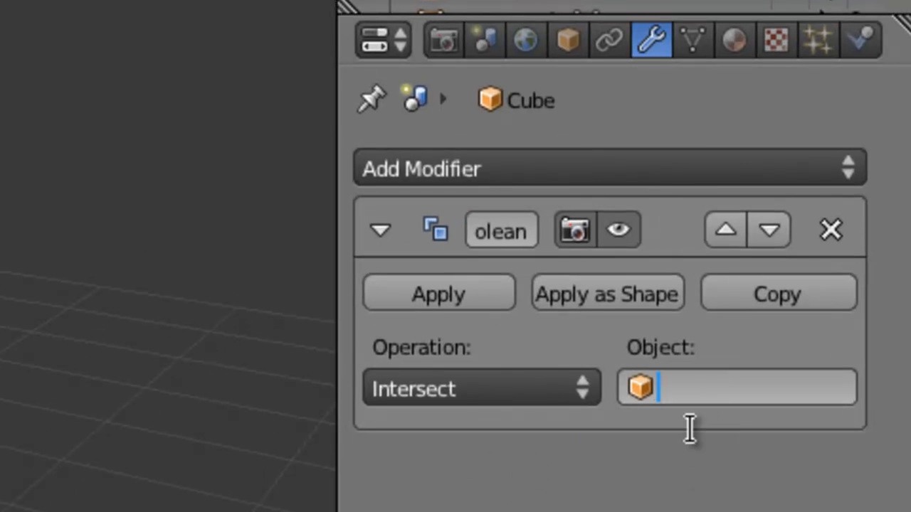
text(cylinder)
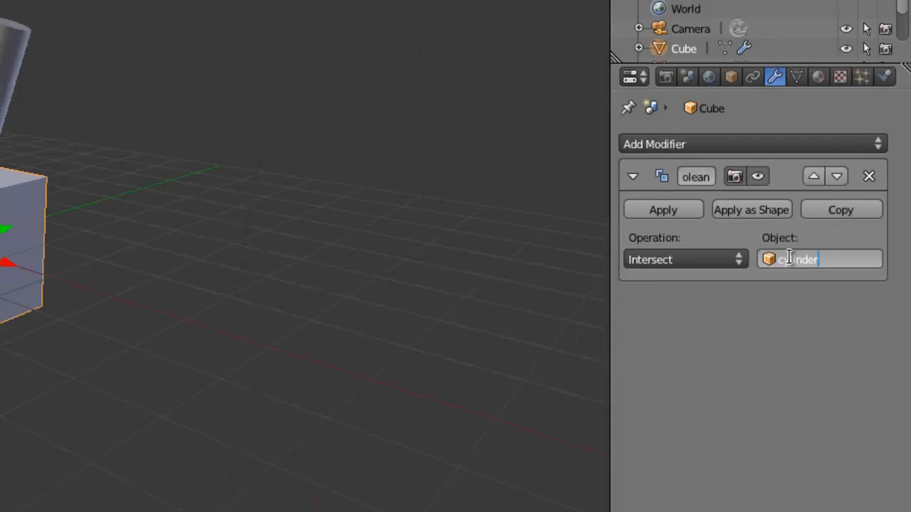
key(Return)
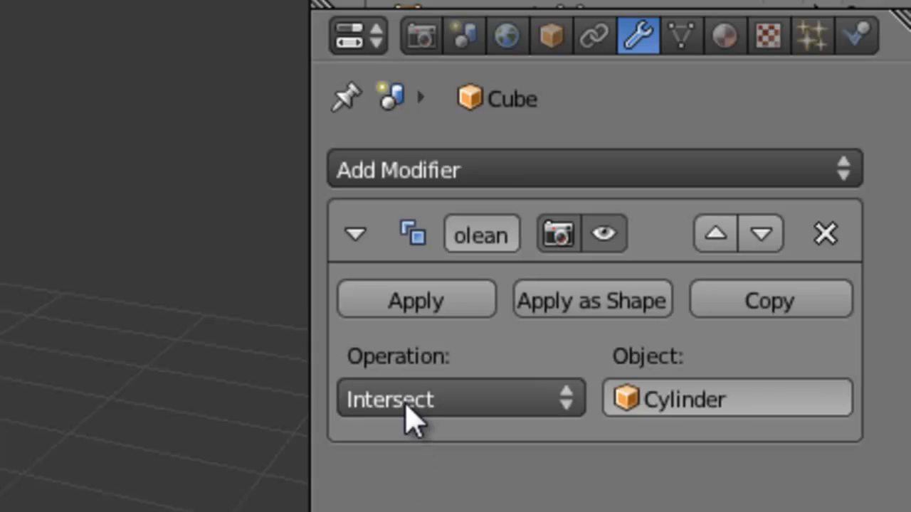
Set the Boolean operation to Union and apply the modifier to the cube.
click(407, 402)
click(411, 283)
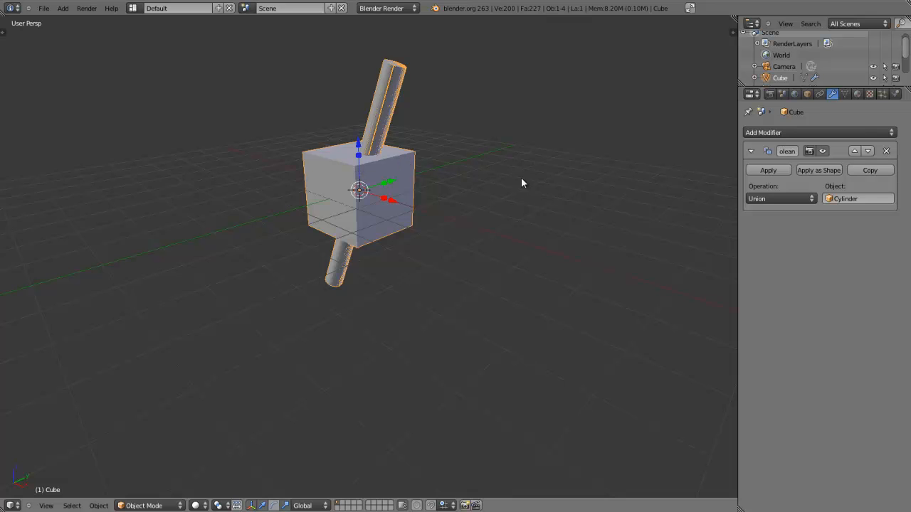
click(759, 173)
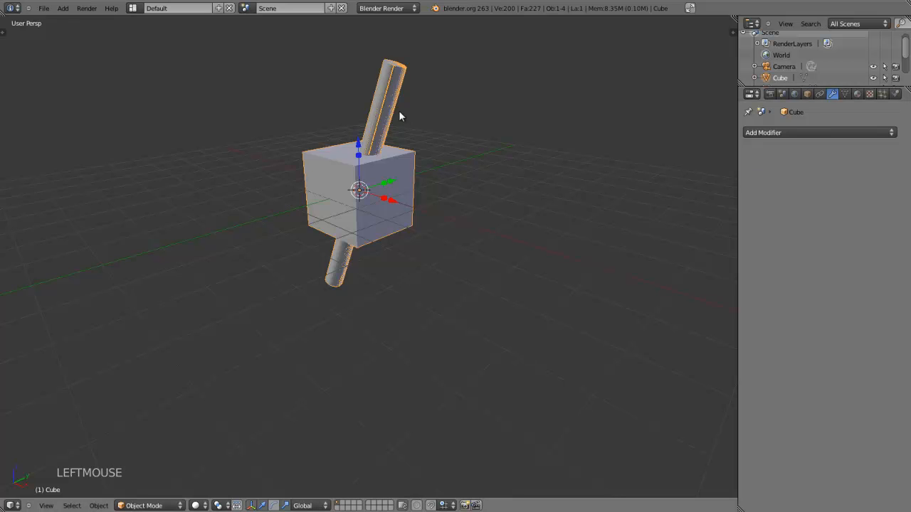
Hide the original cylinder and select the merged cube.
right_click(394, 92)
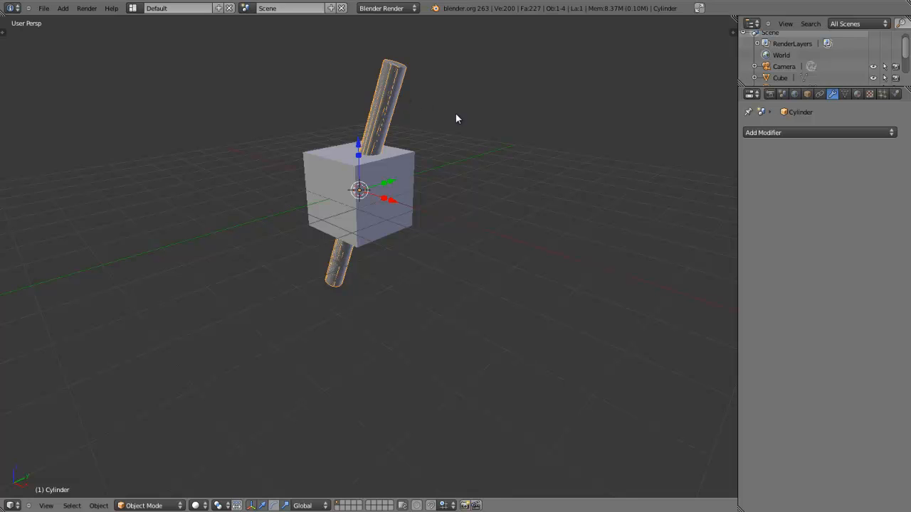
key(h)
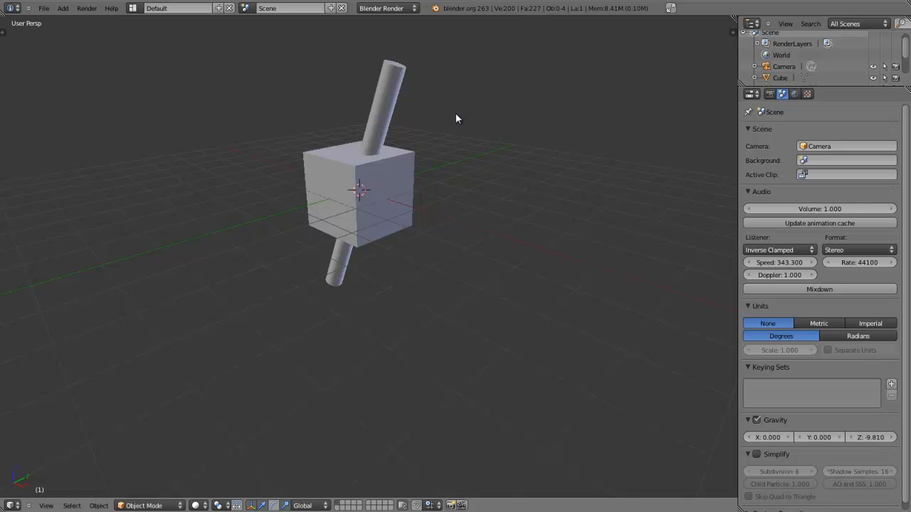
right_click(413, 163)
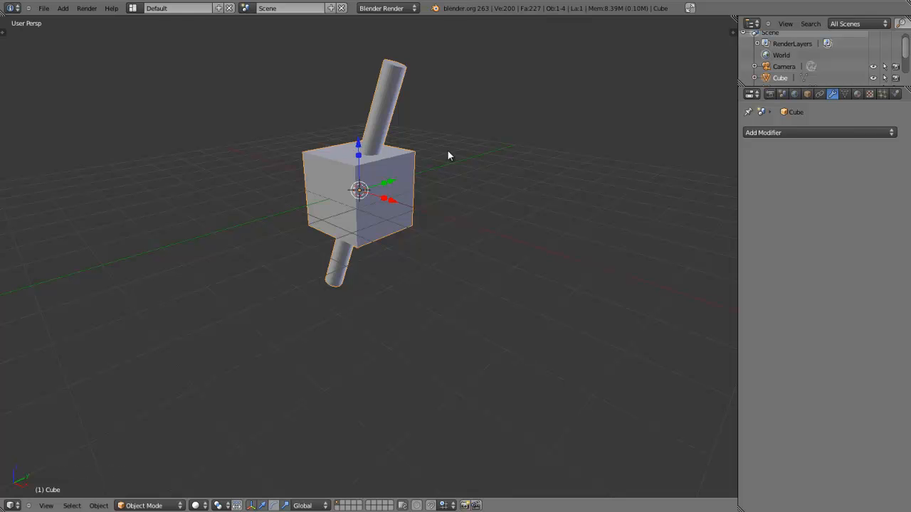
Examine the merged cube's mesh in Edit Mode with wireframe display, especially where the rod meets the upper and lower faces.
key(Tab)
middle_drag(448, 151, 548, 171)
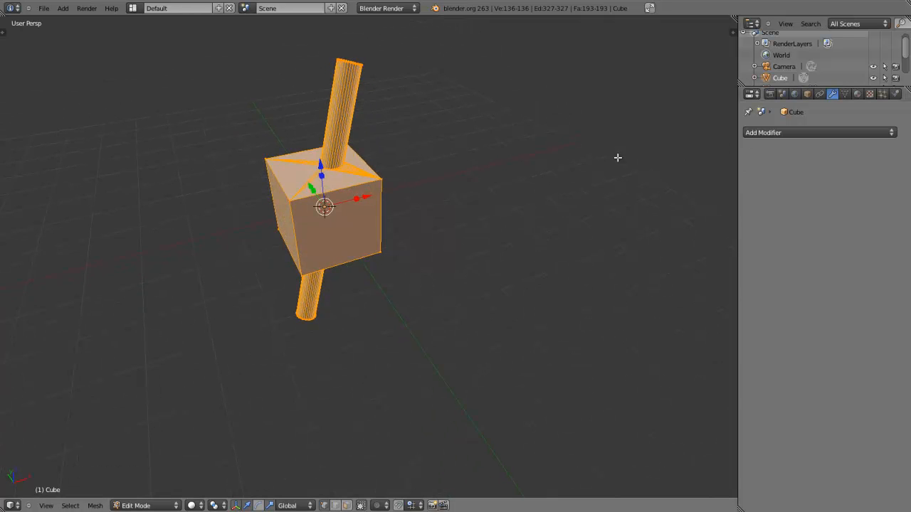
middle_drag(391, 266, 384, 215)
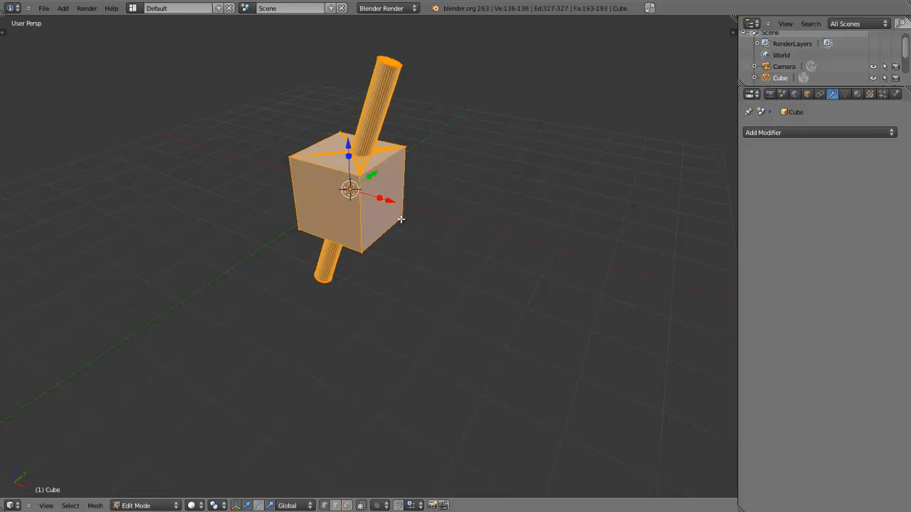
scroll(401, 220, up, 2)
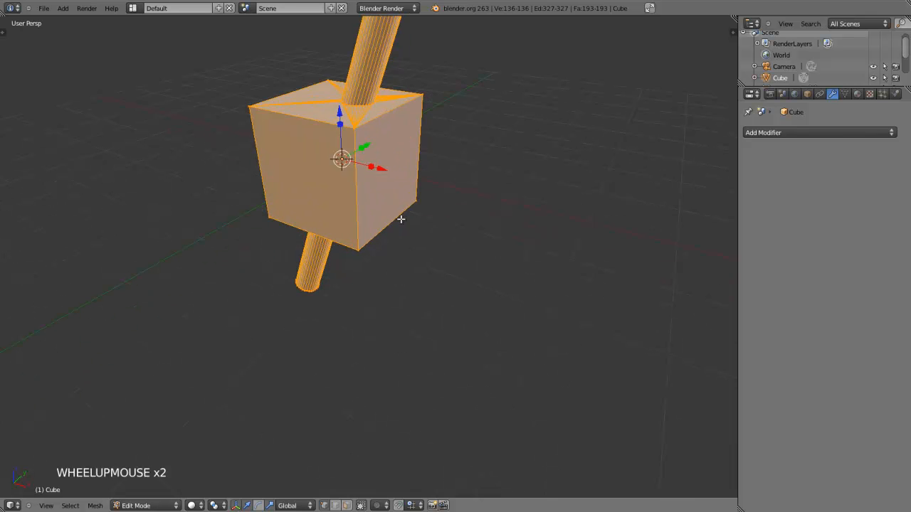
key(z)
middle_drag(440, 254, 375, 235)
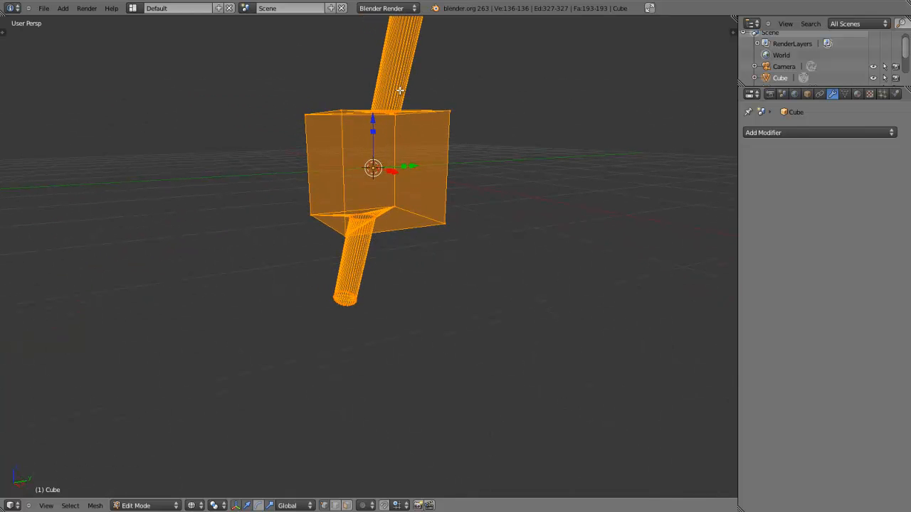
middle_drag(380, 95, 386, 161)
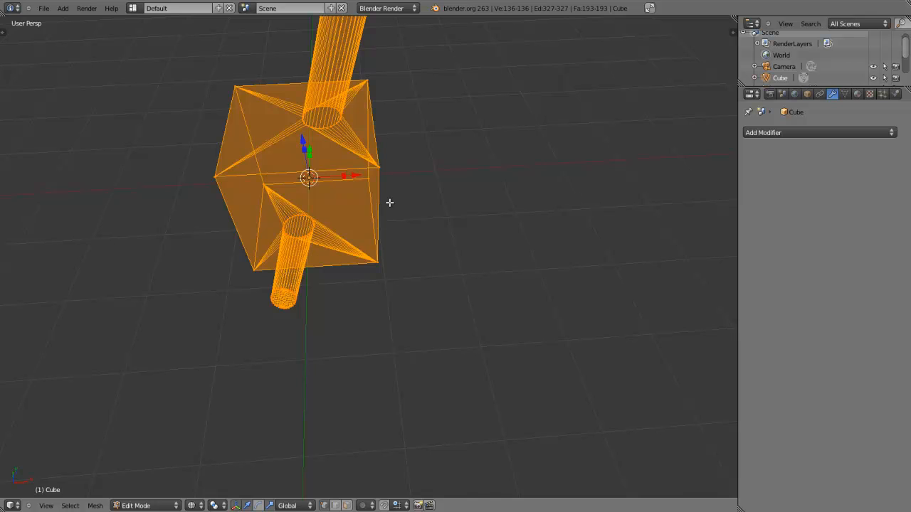
scroll(377, 274, down, 3)
middle_drag(364, 299, 435, 194)
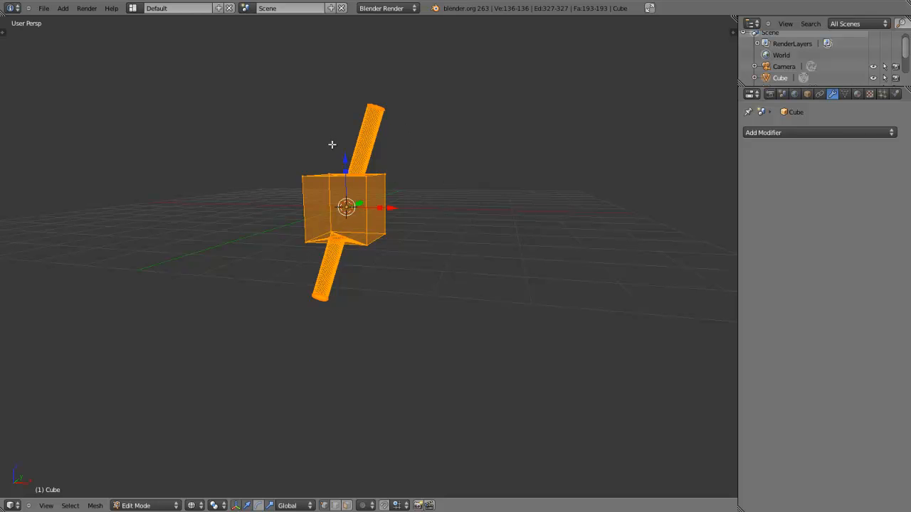
middle_drag(465, 193, 423, 228)
scroll(423, 227, up, 2)
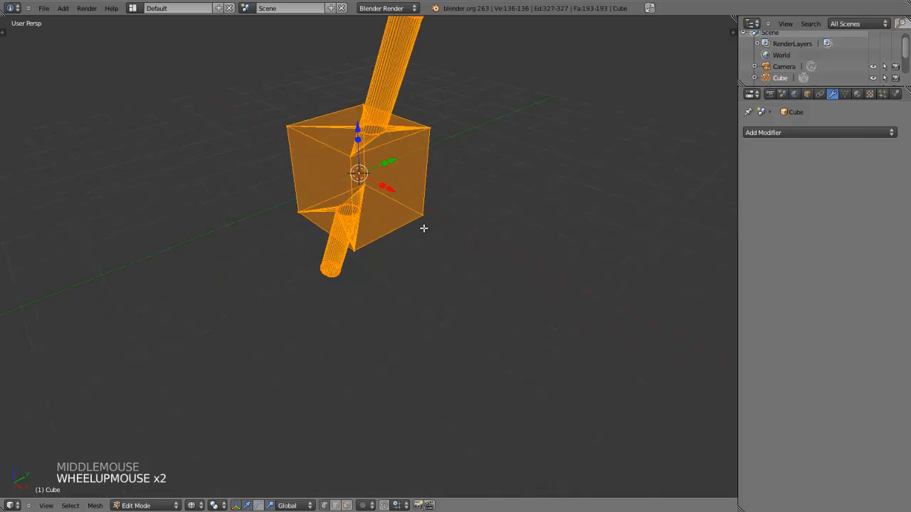
middle_drag(348, 245, 429, 249)
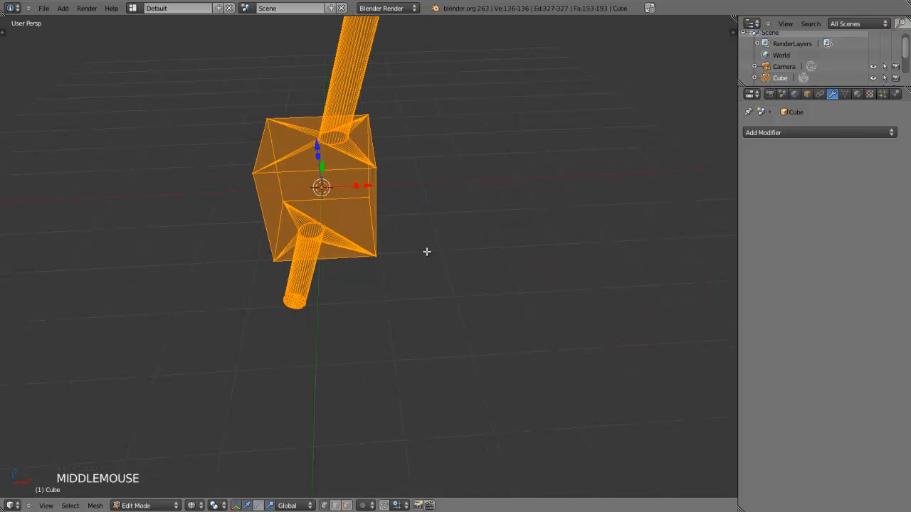
Leave Edit Mode, switch to the empty second layer and add a cube mesh there, displayed in solid shading.
key(Tab)
scroll(424, 258, down, 1)
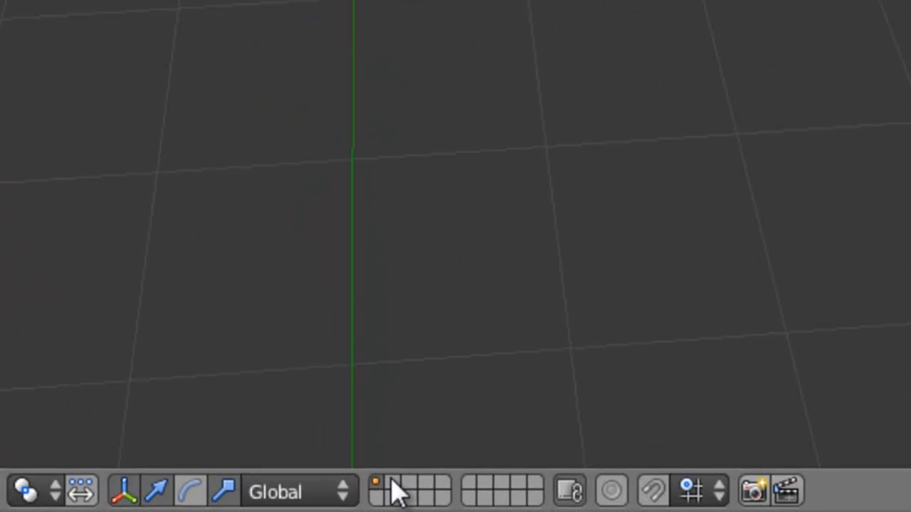
click(396, 480)
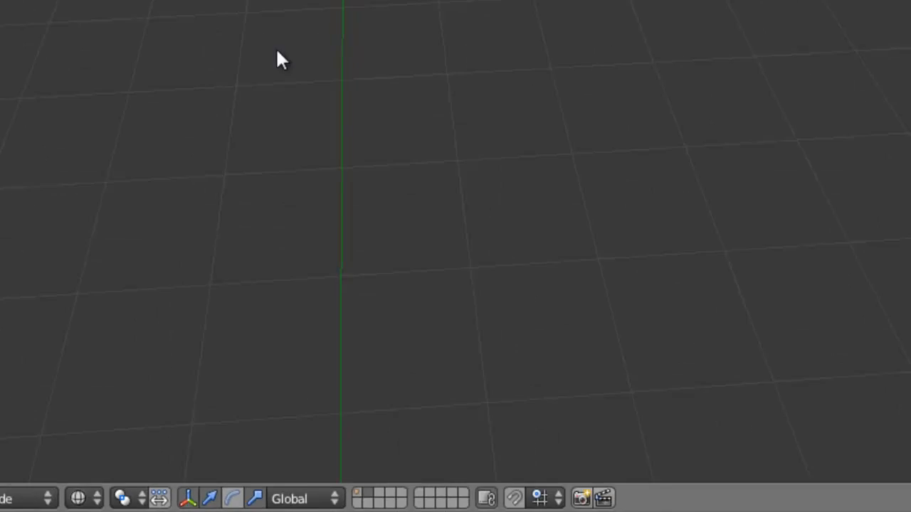
key(shift+a)
mouse_move(301, 272)
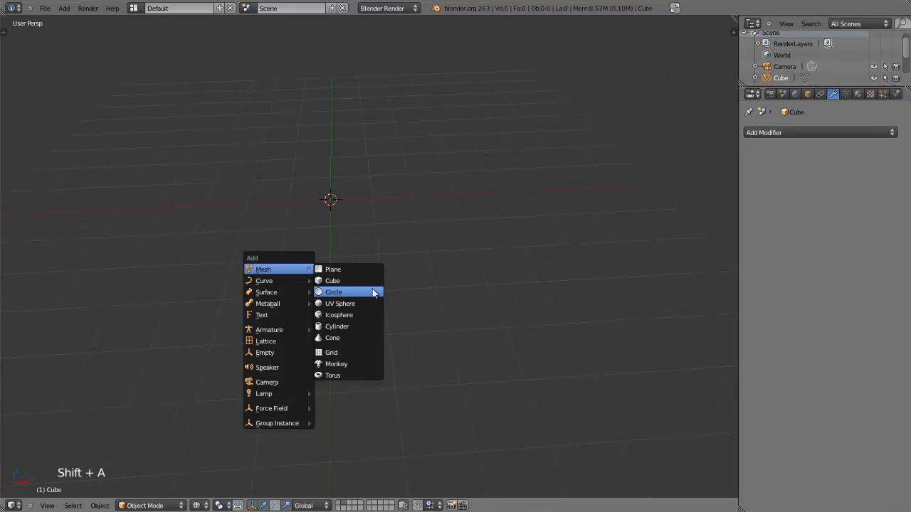
click(347, 281)
middle_drag(358, 276, 299, 265)
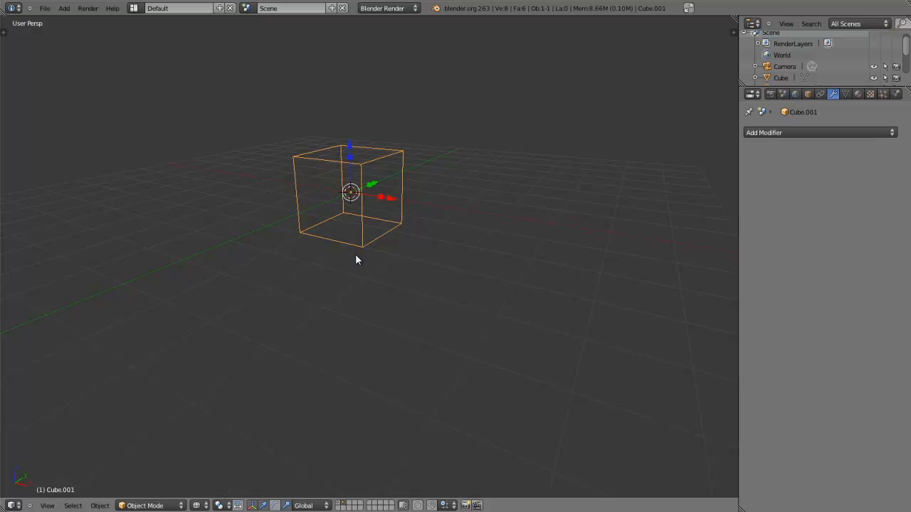
key(z)
Add a cylinder mesh, narrow it in X and Y only, and stretch it along Z through the cube.
key(shift+a)
mouse_move(356, 256)
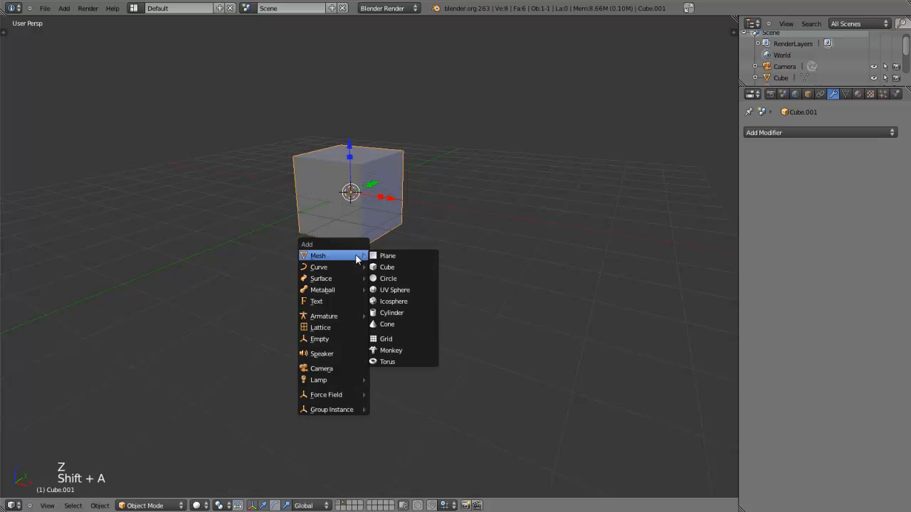
click(392, 313)
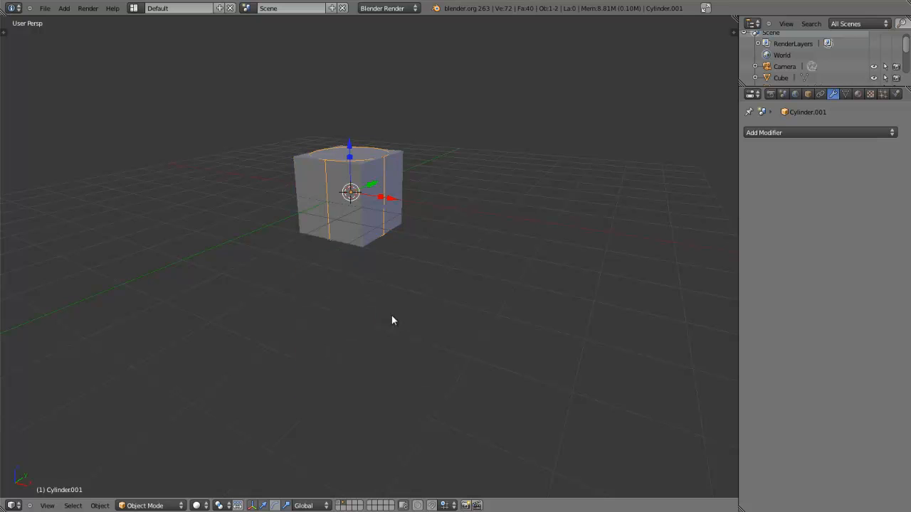
key(s)
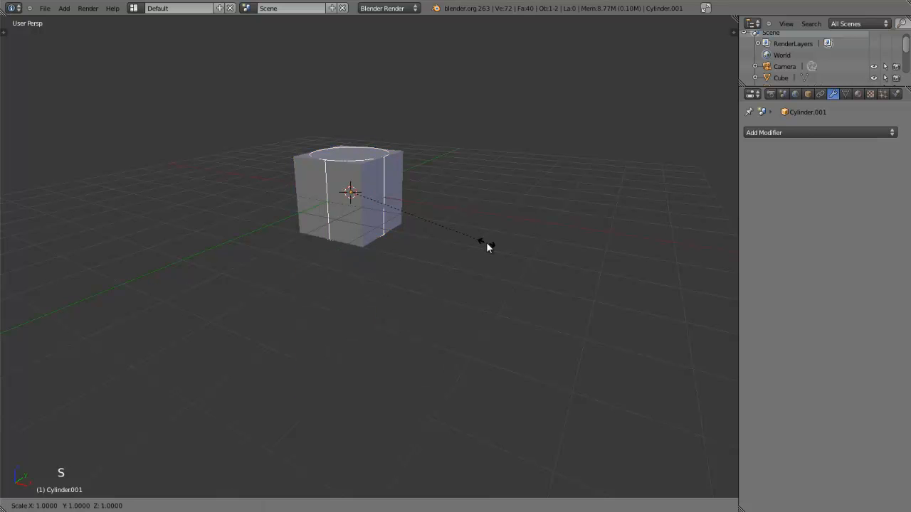
key(shift+z)
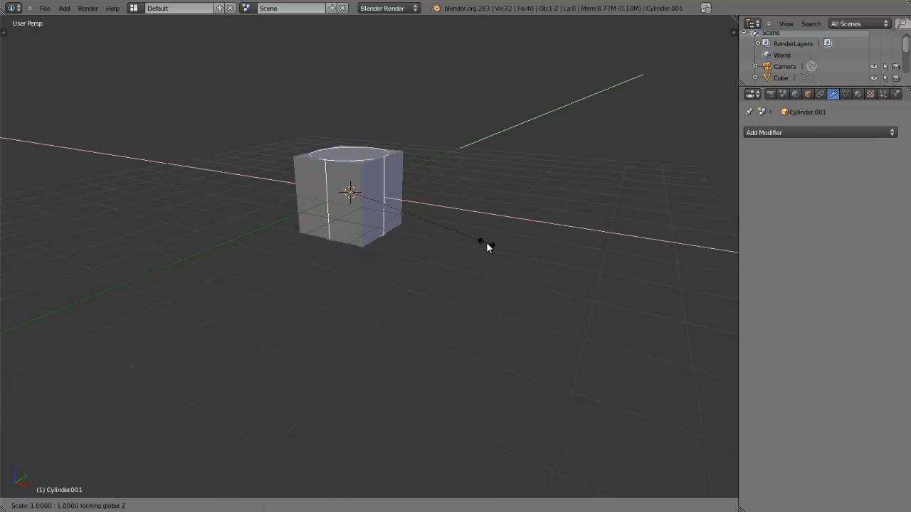
click(385, 210)
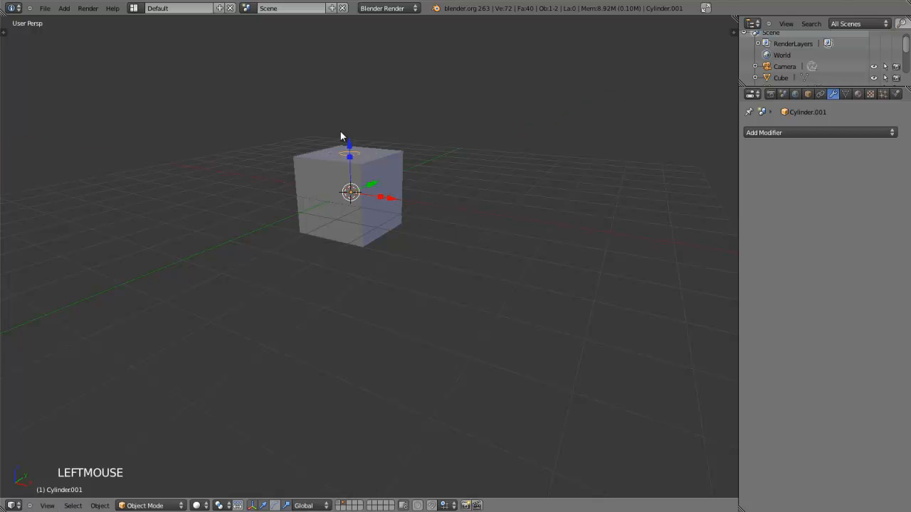
drag(350, 156, 354, 84)
Rotate the thin cylinder so it passes through the cube at a slant.
middle_drag(451, 184, 479, 204)
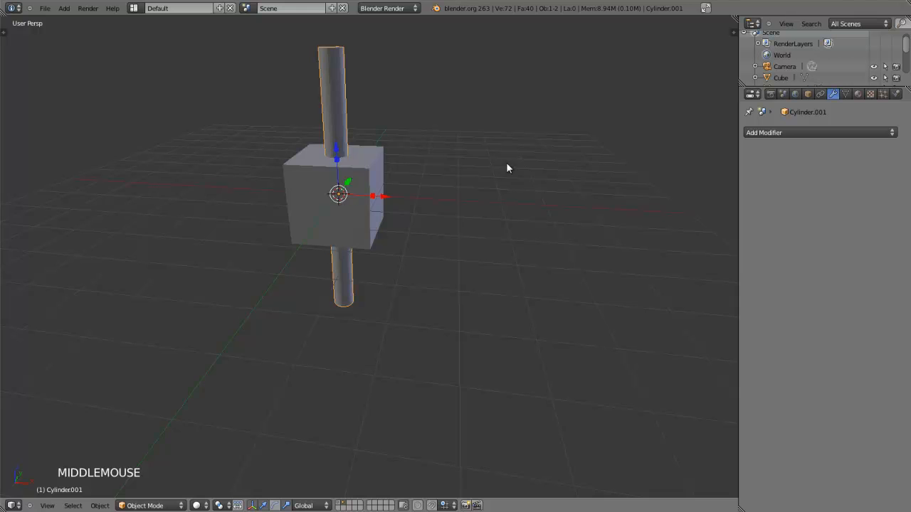
key(r)
click(502, 228)
mouse_move(375, 231)
middle_down()
mouse_move(314, 240)
mouse_move(348, 220)
mouse_move(378, 232)
middle_up()
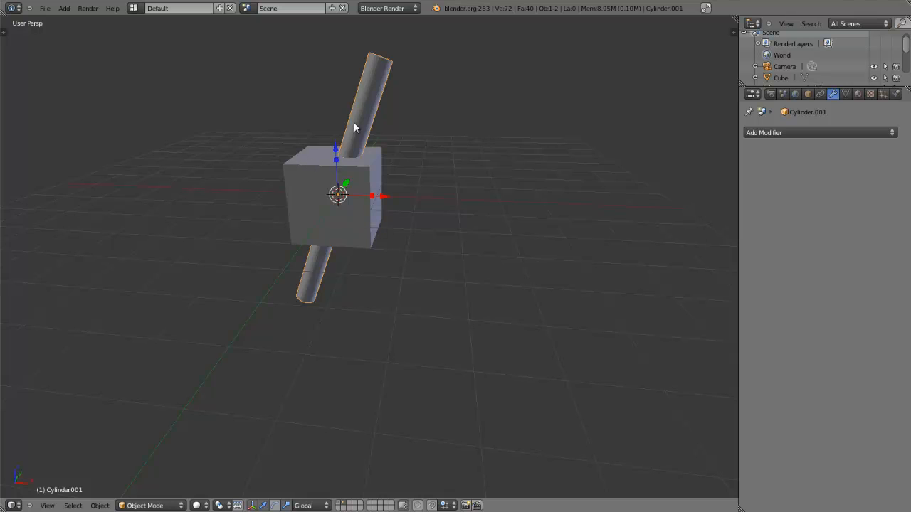
Join the slanted cylinder and the cube into one object and inspect its mesh in Edit Mode, also in wireframe display.
shift+right_click(289, 167)
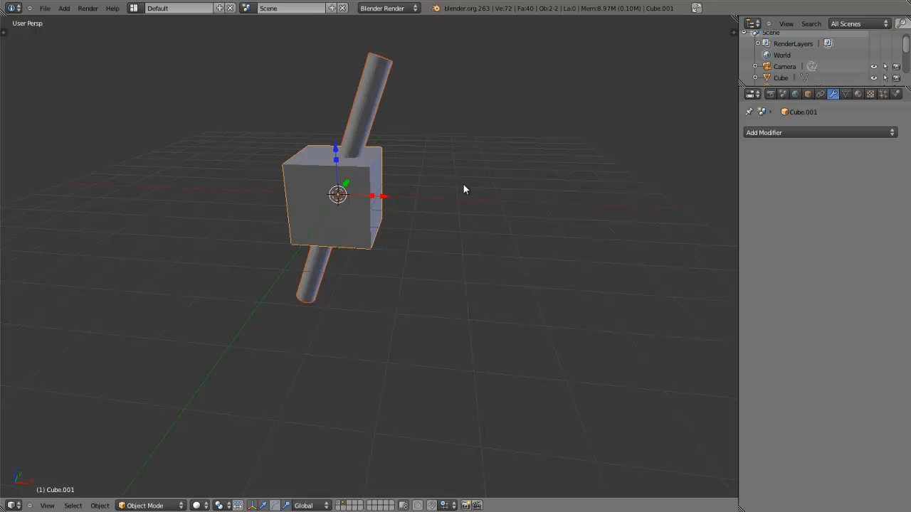
key(ctrl+j)
key(Tab)
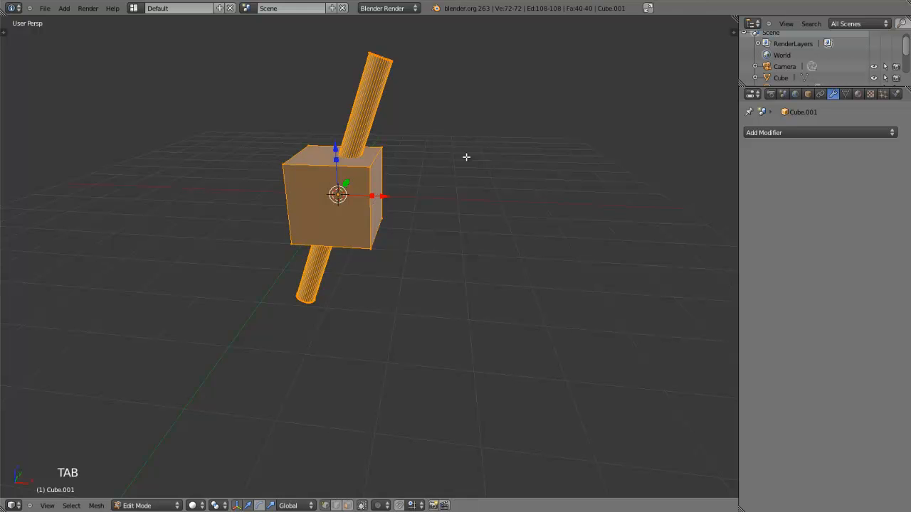
middle_drag(465, 237, 477, 272)
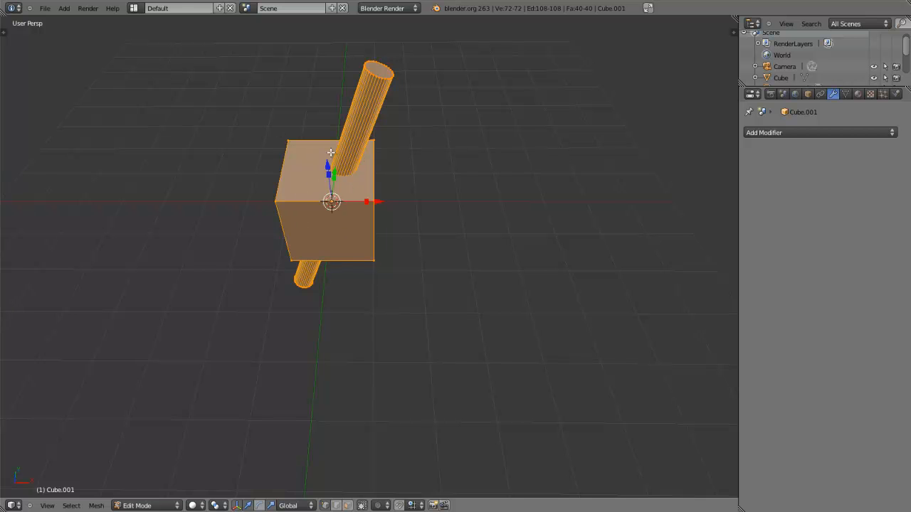
middle_drag(358, 204, 399, 246)
middle_drag(347, 220, 357, 167)
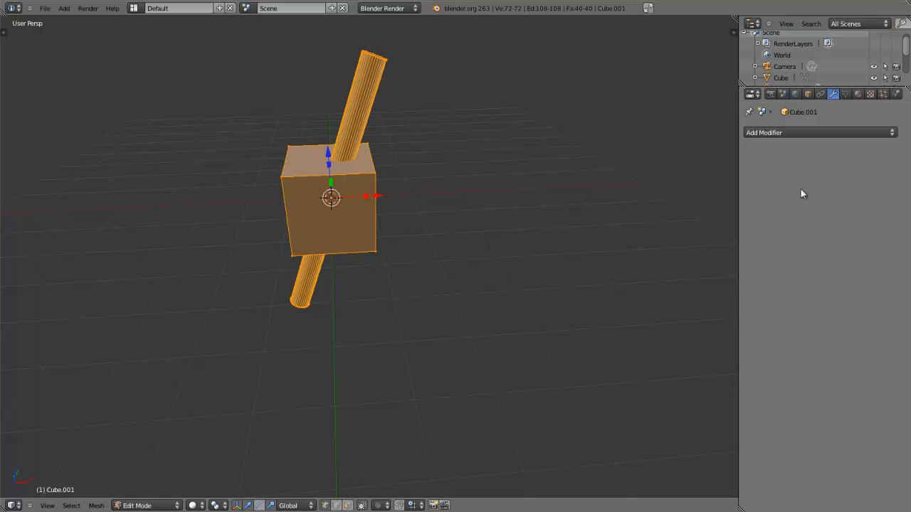
middle_drag(417, 212, 472, 266)
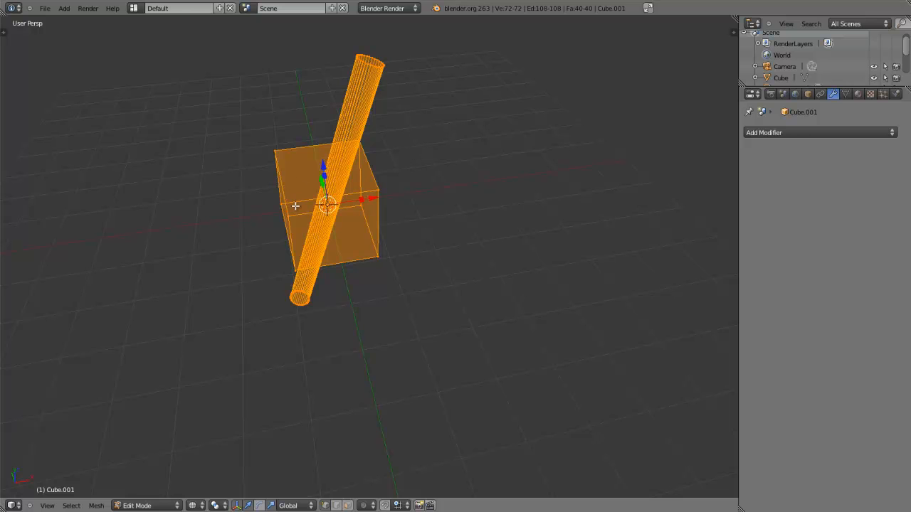
middle_drag(332, 261, 297, 240)
Select only the linked geometry of the slanted cylinder and delete its vertices from the joined mesh.
key(a)
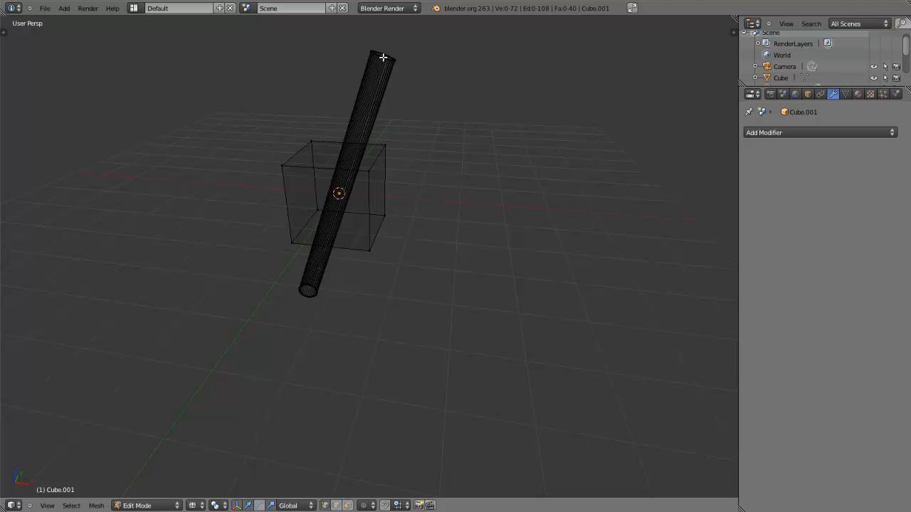
key(l)
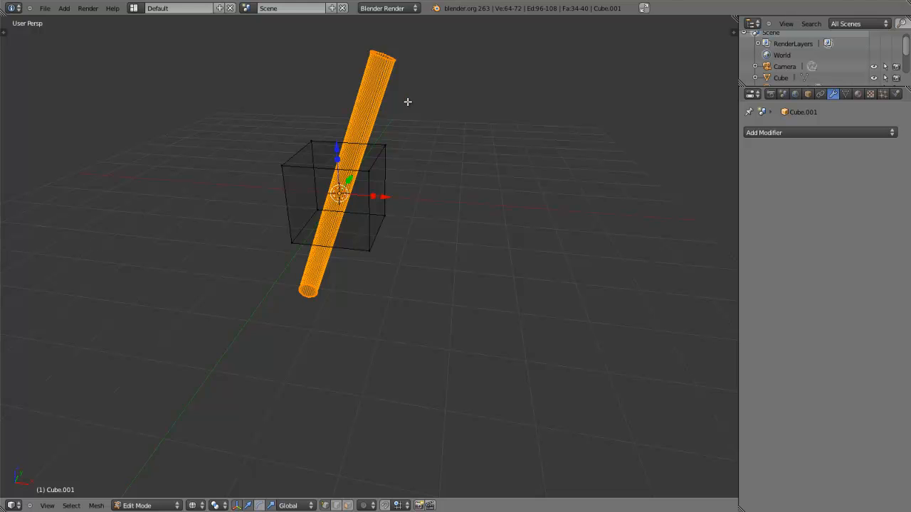
middle_drag(295, 282, 335, 154)
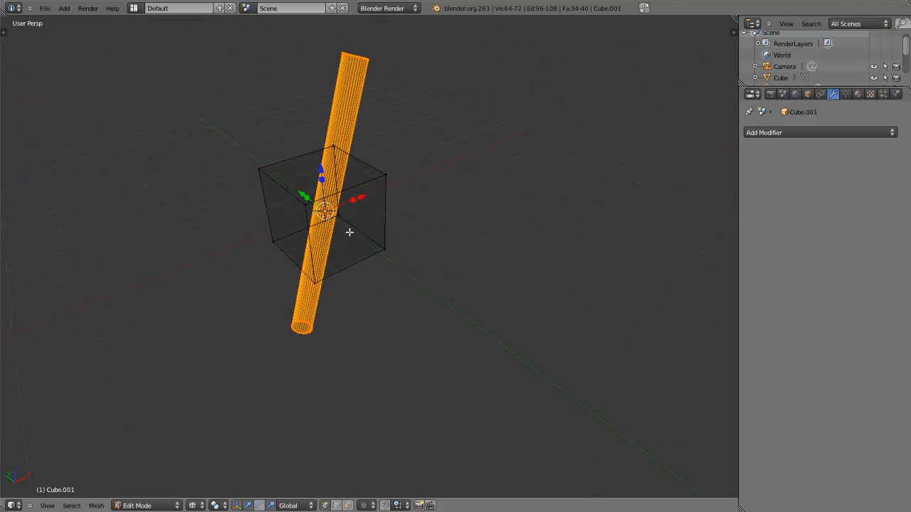
key(Delete)
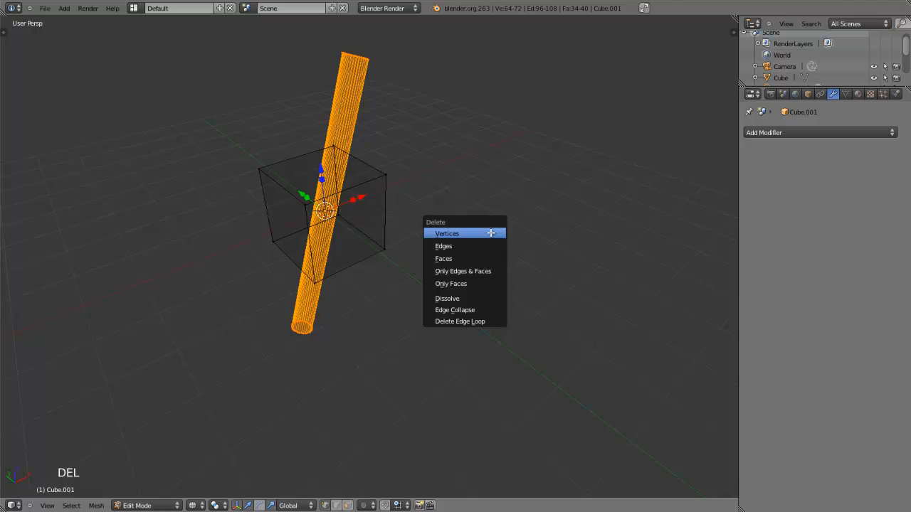
click(491, 233)
middle_drag(420, 309, 419, 311)
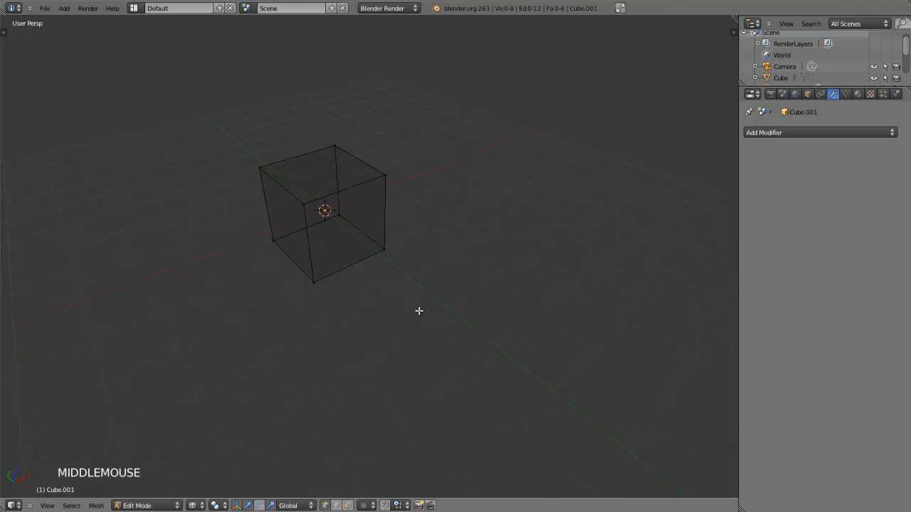
Switch back to solid shading and add a cylinder inside the cube's mesh in Edit Mode.
key(Tab)
middle_drag(455, 249, 399, 220)
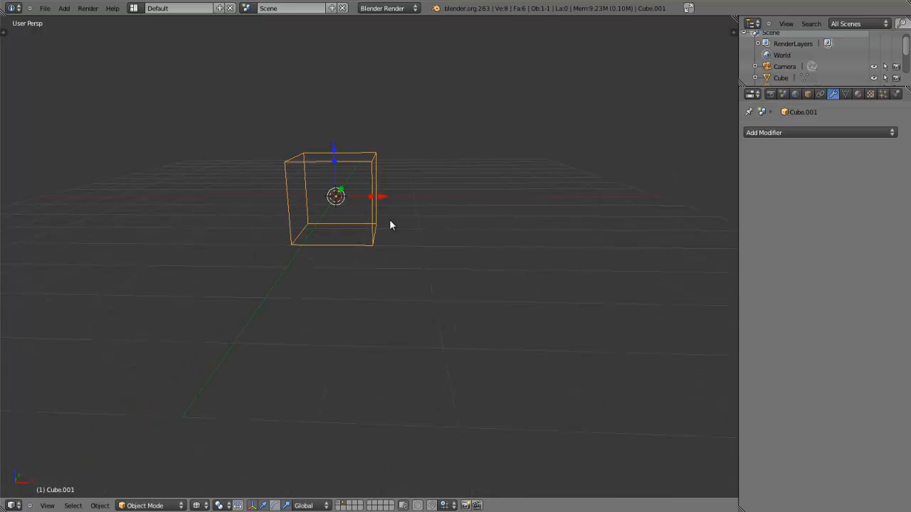
key(z)
key(Tab)
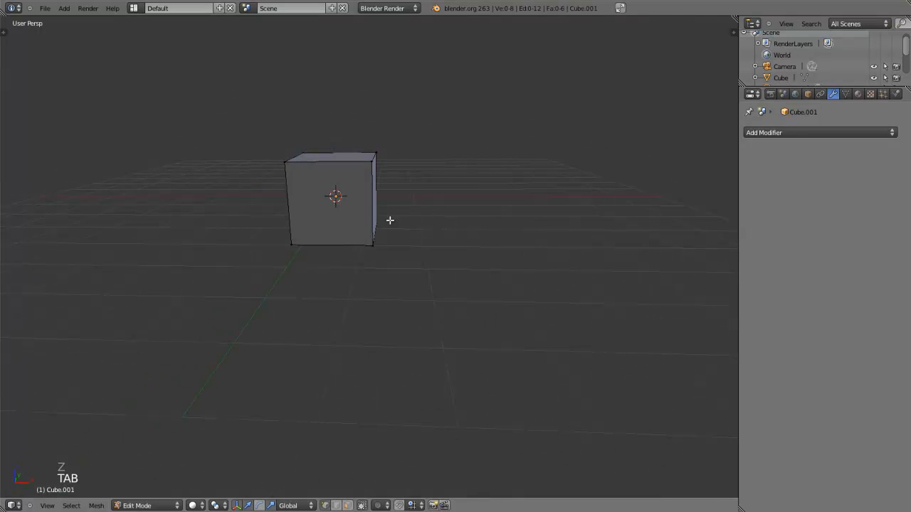
middle_drag(381, 223, 411, 230)
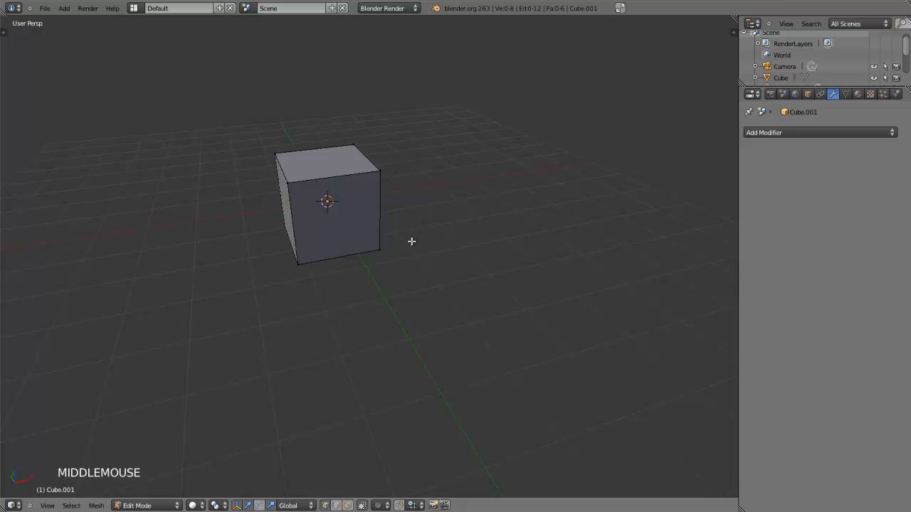
key(shift+a)
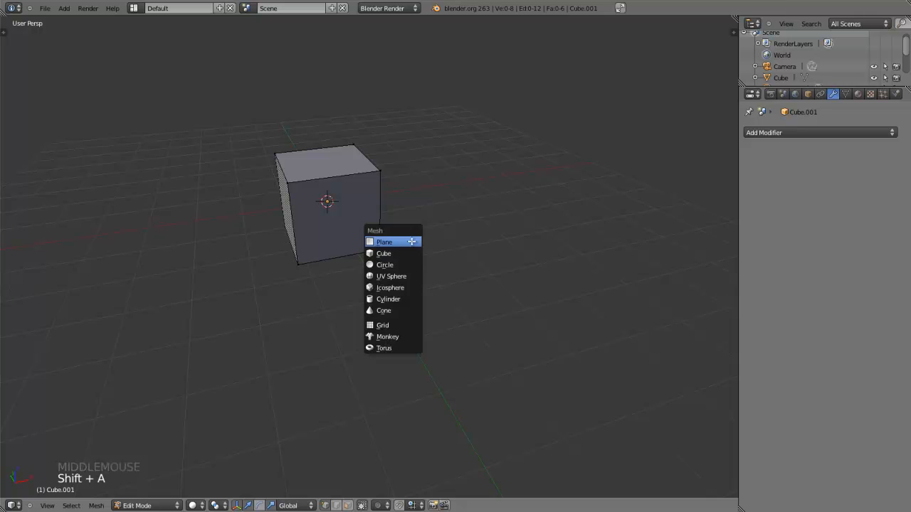
click(395, 300)
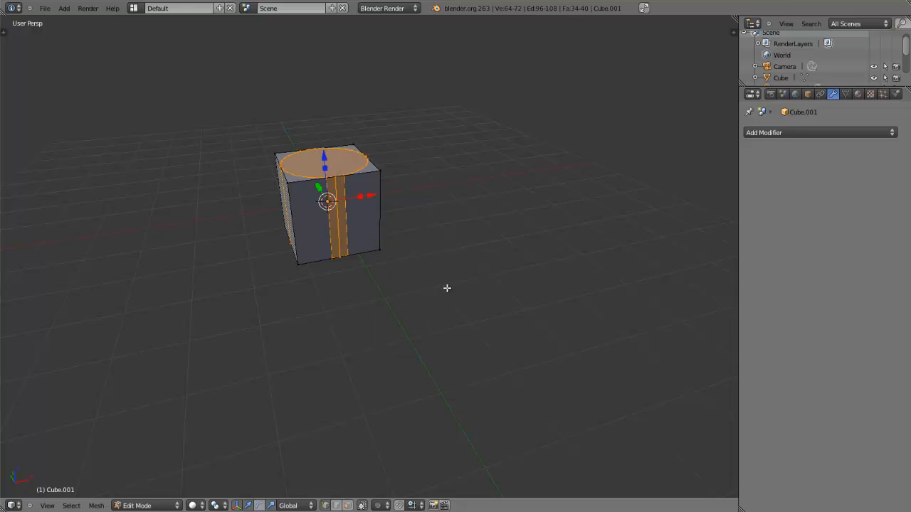
Narrow the new cylinder in X and Y only and stretch it along Z beyond the cube's upper and lower faces.
key(s)
key(shift+z)
click(327, 159)
drag(327, 159, 346, 134)
Rotate the selected rod geometry to a slant through the cube and return to Object Mode.
middle_drag(346, 135, 425, 226)
key(r)
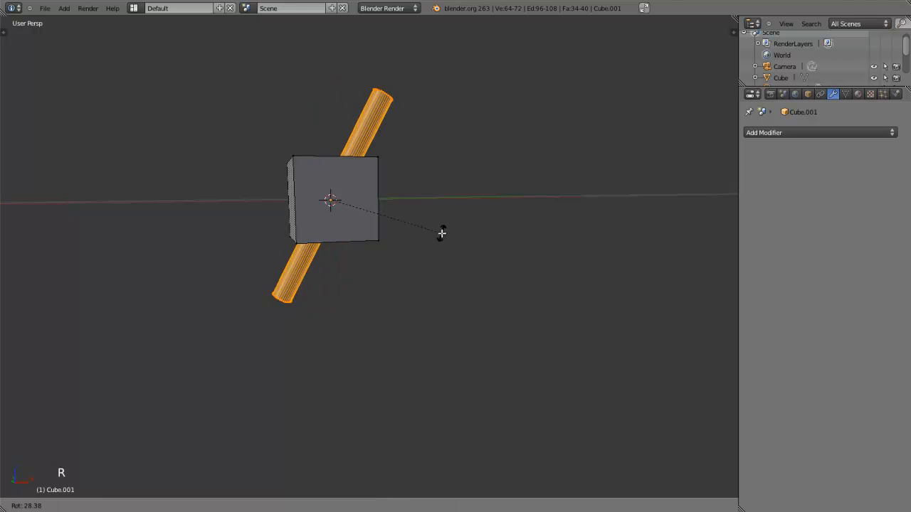
click(433, 206)
middle_drag(434, 205, 416, 270)
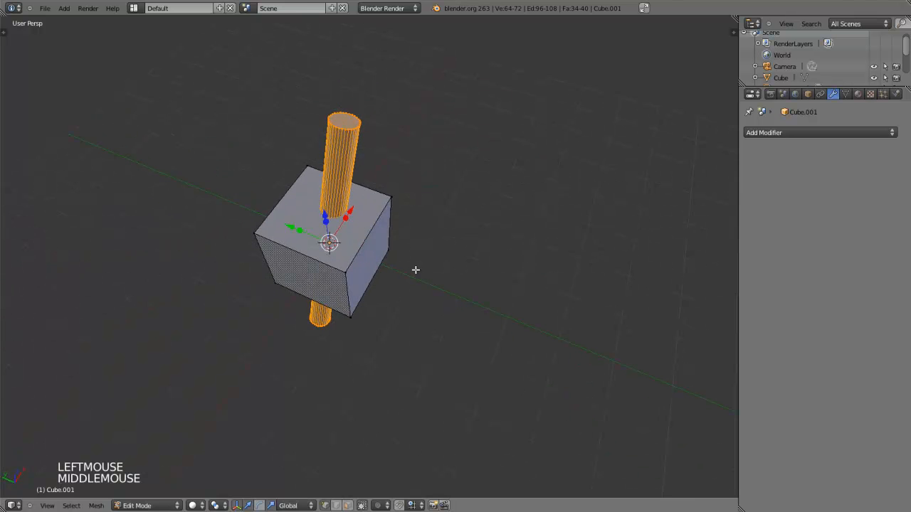
key(Tab)
middle_drag(373, 311, 358, 291)
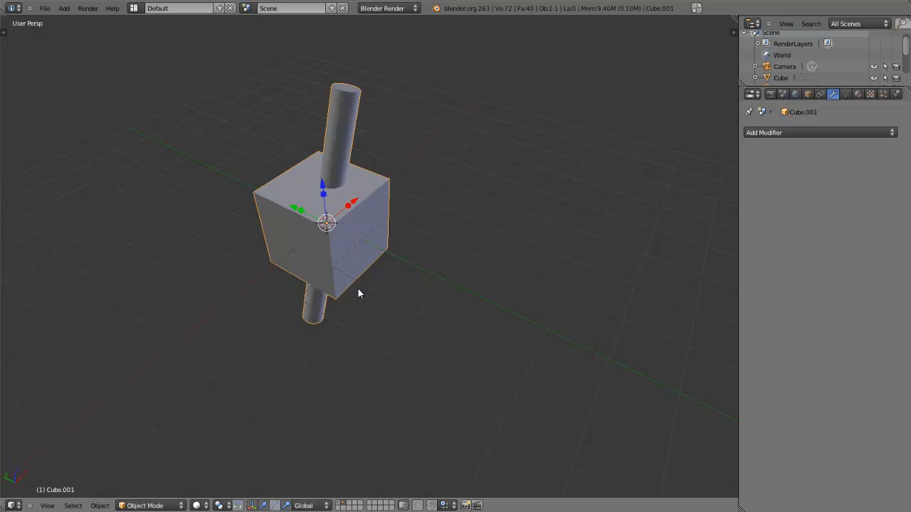
Delete the practice cube-and-rod object, show the first layer again and select the Boolean-merged cube.
key(Delete)
click(358, 321)
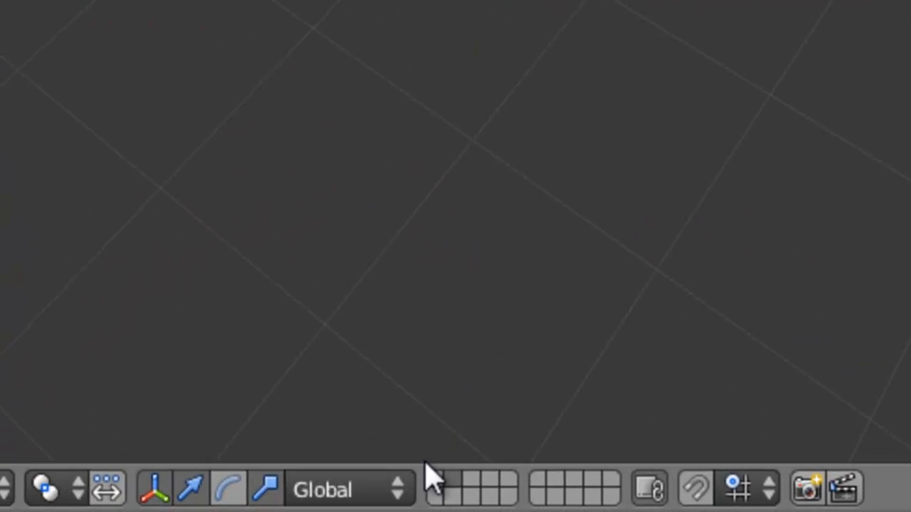
middle_drag(474, 161, 298, 226)
right_click(350, 191)
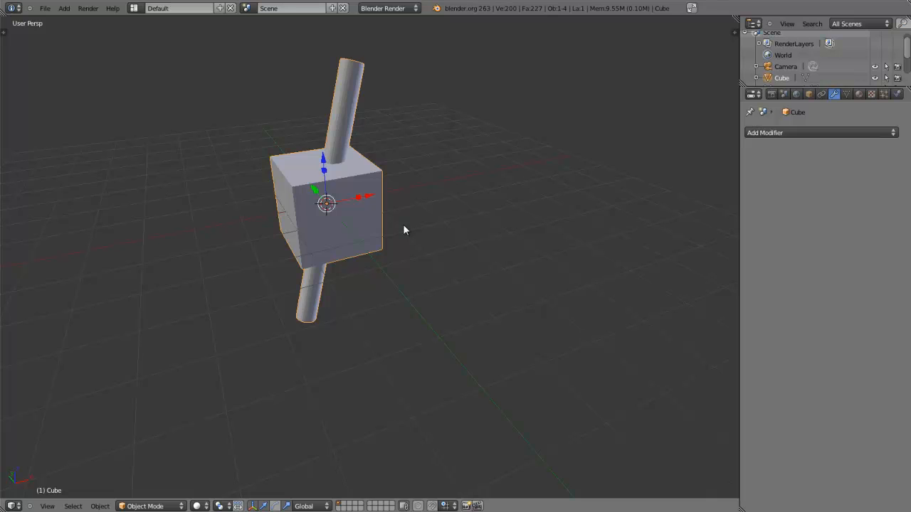
Open the merged cube in Edit Mode and select a single vertex where the rod meets the upper face.
key(Tab)
middle_drag(381, 203, 403, 239)
scroll(336, 149, up, 3)
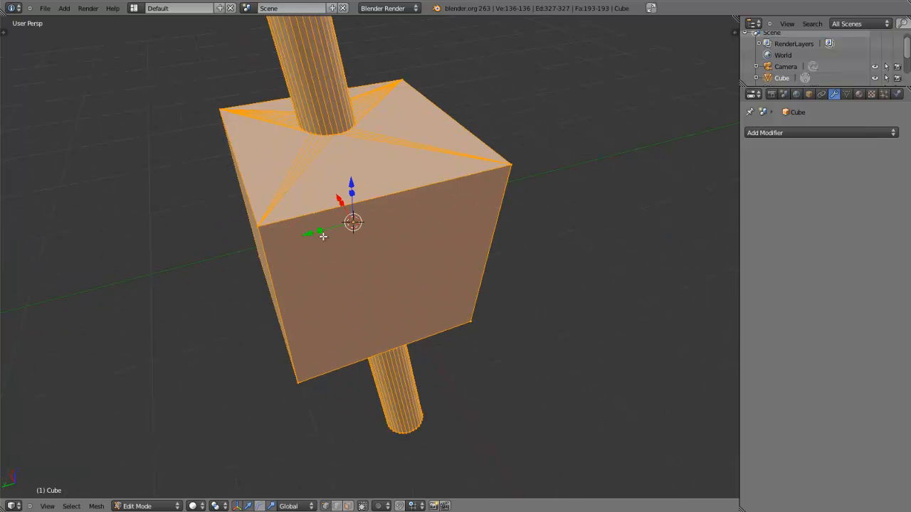
right_click(328, 135)
middle_drag(329, 135, 422, 175)
Try moving the selected joint vertex to test how the rod and the cube's upper face are connected.
drag(422, 175, 464, 184)
middle_drag(506, 192, 372, 183)
drag(269, 153, 265, 137)
middle_drag(309, 204, 331, 203)
drag(311, 121, 317, 128)
Undo the test moves of the vertex at the rod's joint with the upper face.
key(ctrl+z)
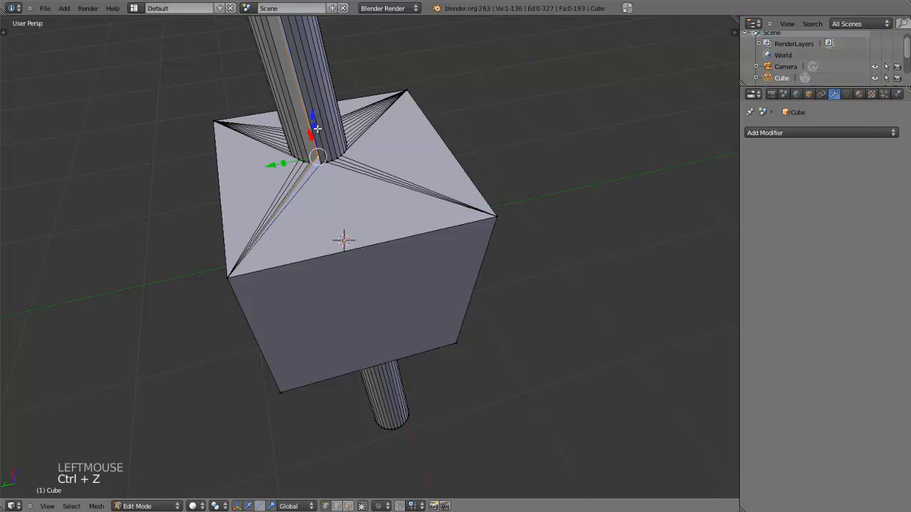
key(ctrl+z)
key(ctrl+z)
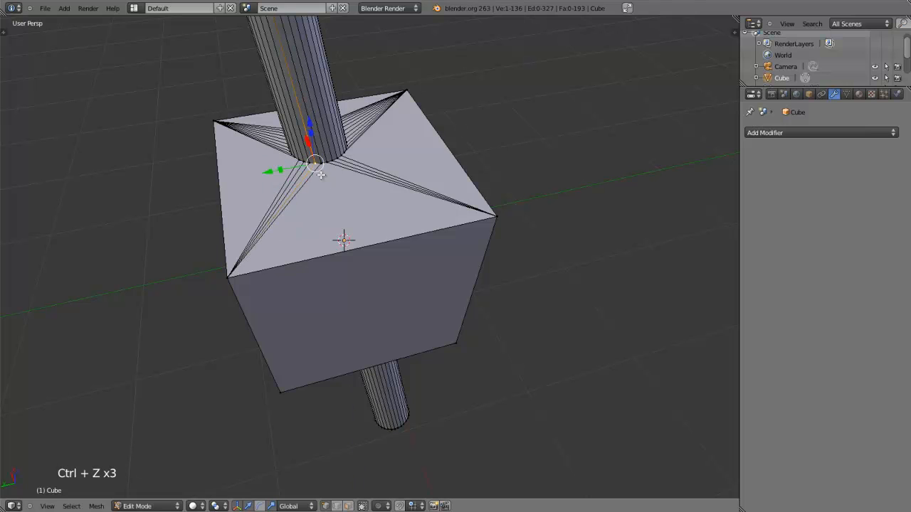
middle_drag(328, 231, 369, 262)
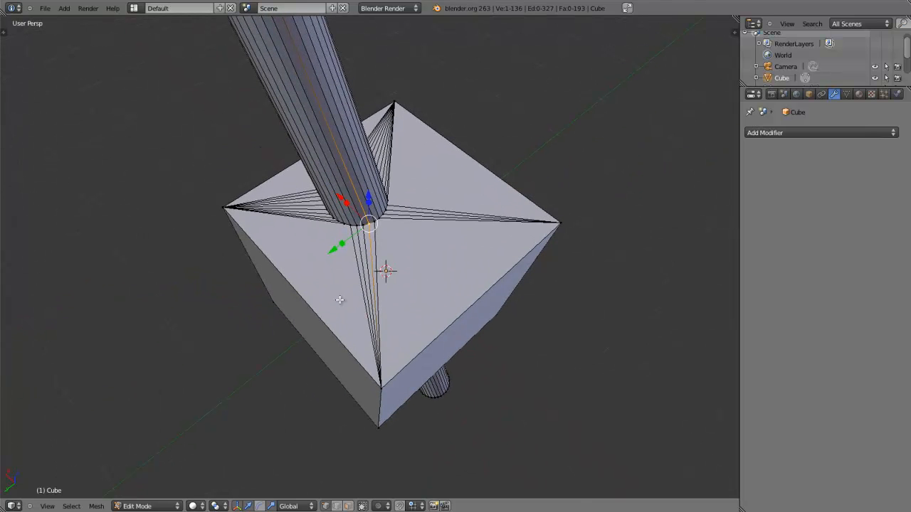
Examine the near side of the joint on the upper face, selecting the rod's rim vertices one at a time.
middle_drag(349, 297, 496, 306)
shift+middle_drag(460, 220, 372, 250)
scroll(375, 271, up, 4)
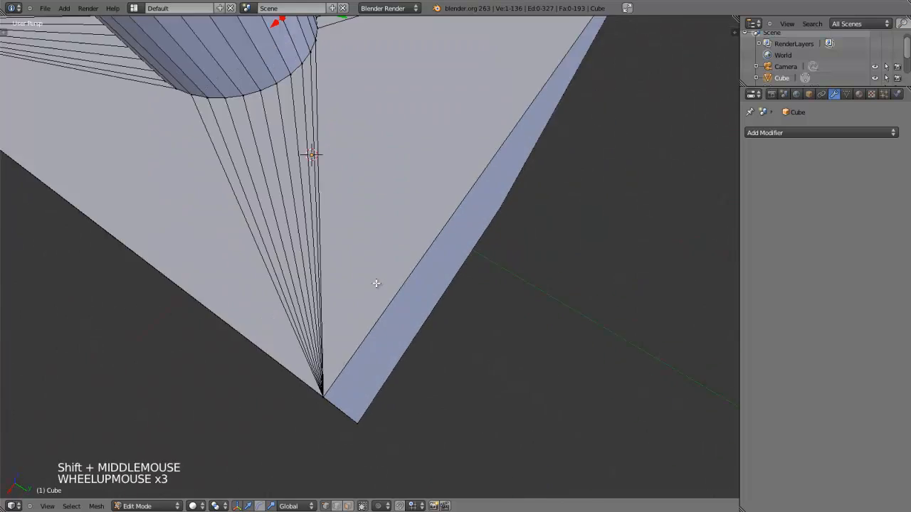
scroll(227, 266, down, 3)
middle_drag(224, 264, 380, 270)
scroll(417, 241, up, 3)
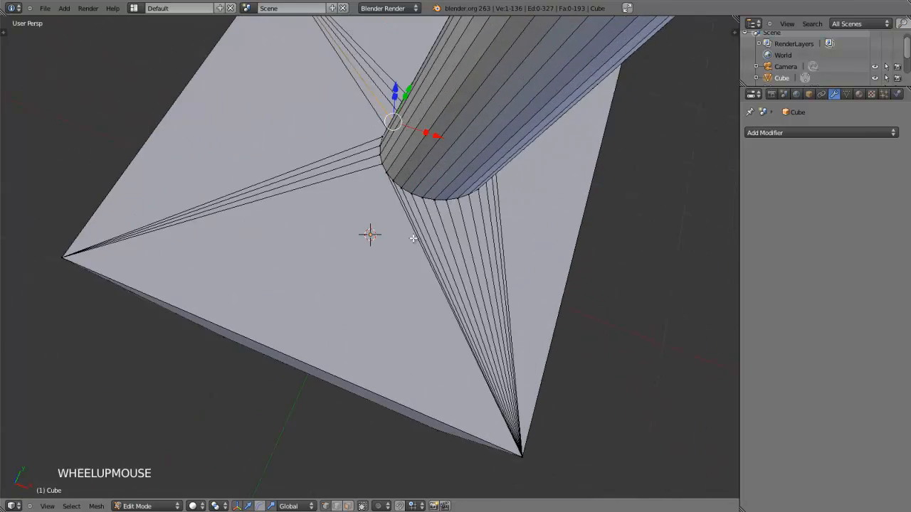
shift+middle_drag(440, 169, 389, 189)
right_click(287, 234)
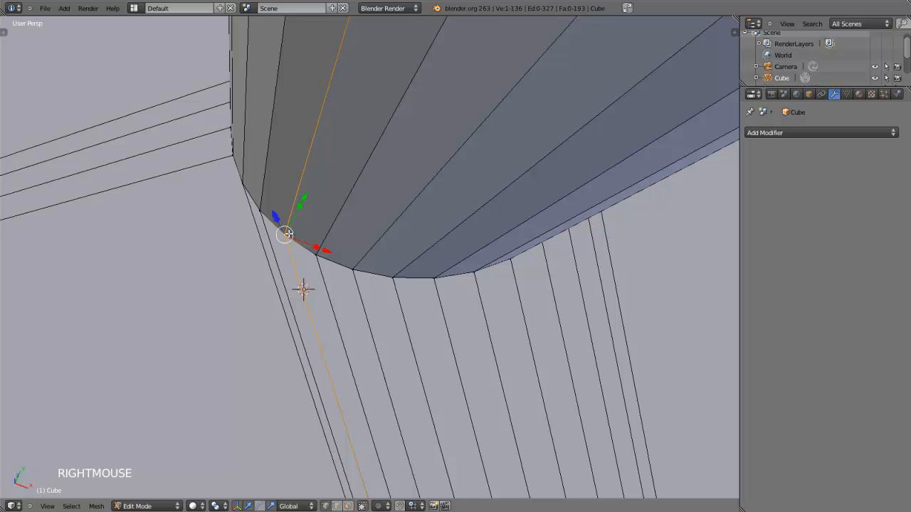
right_click(320, 261)
right_click(349, 267)
right_click(396, 278)
right_click(444, 281)
right_click(485, 277)
right_click(242, 189)
Check the remaining rim vertices around the adjacent side of the rod's joint by selecting them individually.
shift+middle_drag(238, 241, 372, 218)
right_click(470, 221)
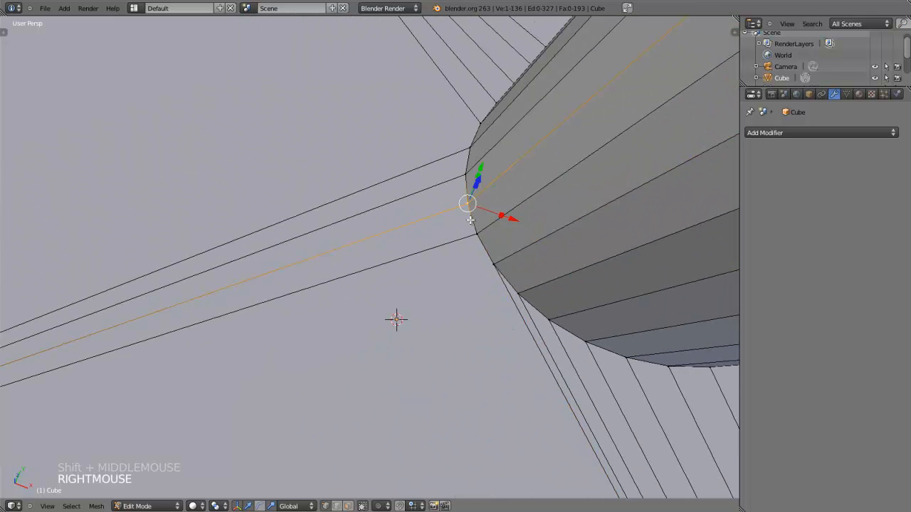
right_click(474, 231)
right_click(467, 174)
right_click(342, 212)
shift+middle_drag(331, 212, 364, 271)
right_click(597, 355)
mouse_move(495, 297)
shift+middle_down()
mouse_move(362, 240)
mouse_move(467, 299)
mouse_move(507, 303)
shift+middle_up()
Switch to orthographic view and check individual joint vertices from another side of the rod.
key(KP_5)
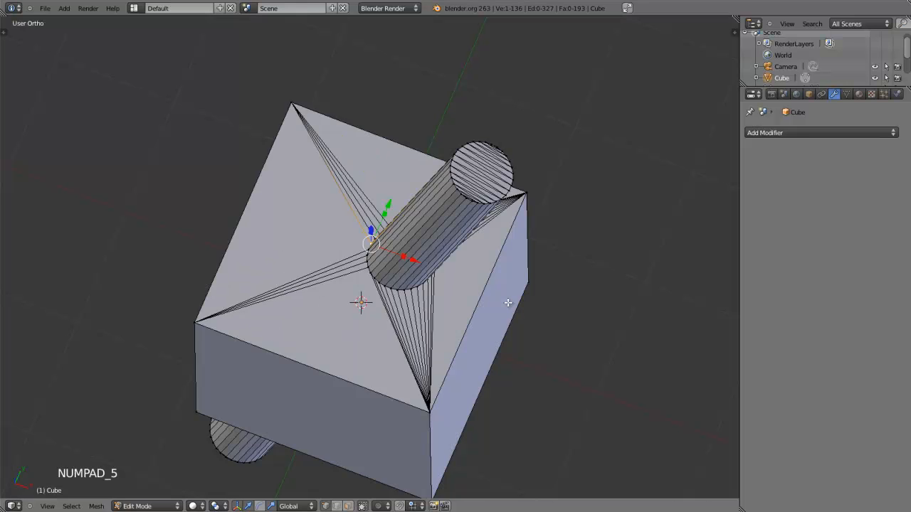
middle_drag(284, 332, 384, 201)
scroll(430, 185, up, 4)
scroll(396, 147, up, 4)
shift+middle_drag(396, 147, 407, 335)
scroll(388, 211, up, 3)
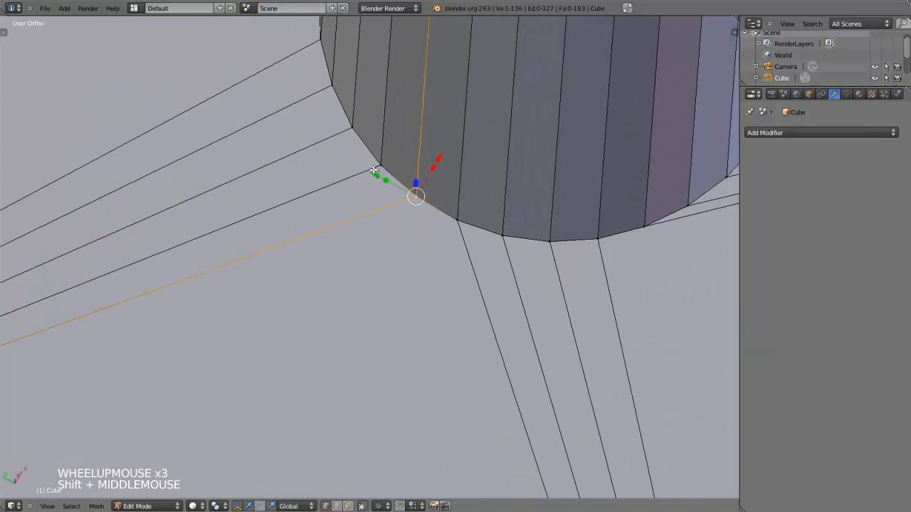
right_click(388, 162)
right_click(351, 125)
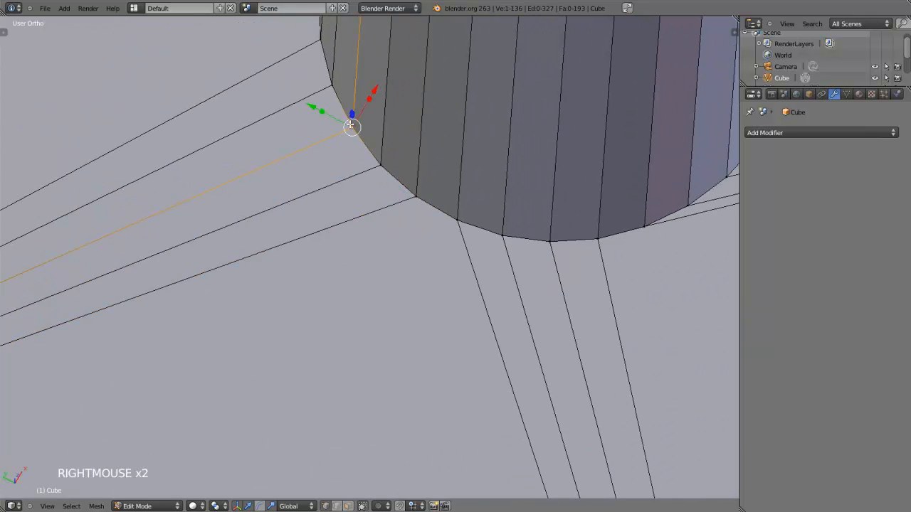
right_click(333, 78)
right_click(451, 215)
right_click(423, 202)
Examine the selected joint vertex up close, along with the edges running from it to the cube's corner.
scroll(422, 202, up, 4)
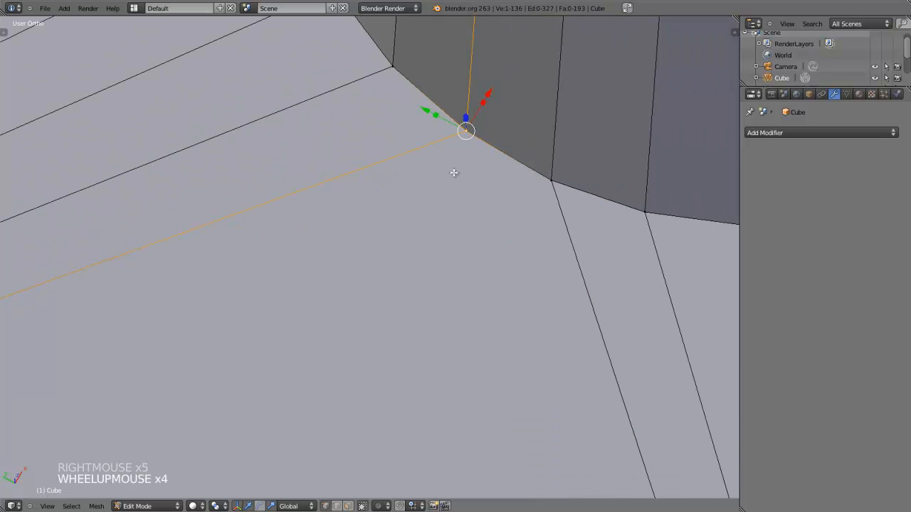
shift+middle_drag(451, 173, 413, 224)
scroll(457, 142, up, 3)
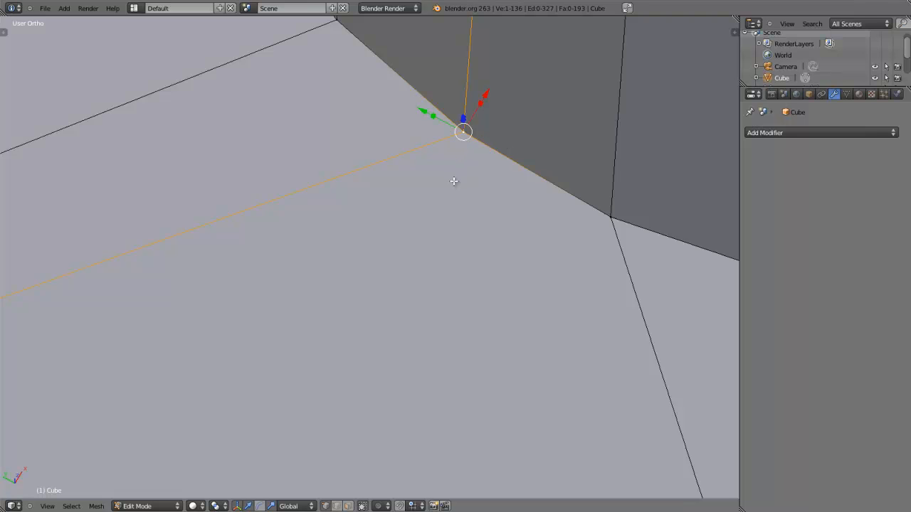
scroll(454, 180, down, 3)
shift+middle_drag(249, 233, 240, 306)
scroll(315, 270, down, 3)
scroll(445, 248, down, 8)
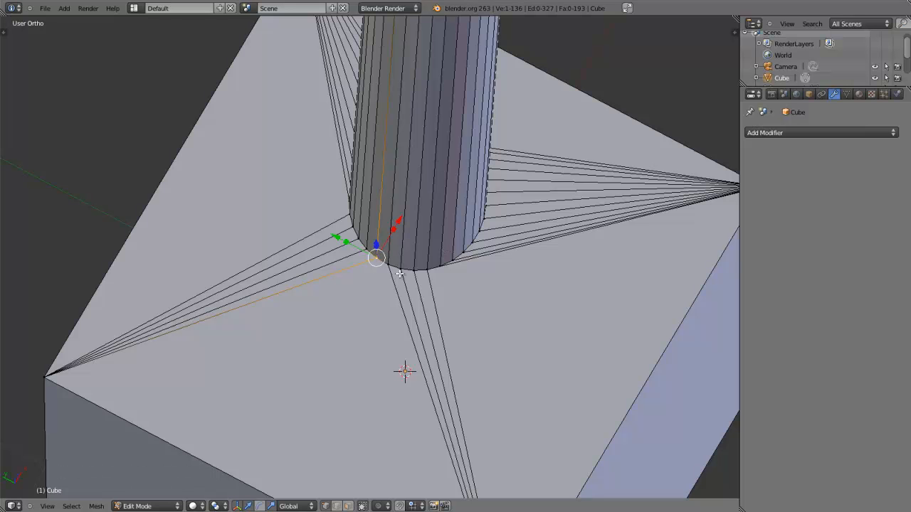
middle_drag(362, 301, 385, 292)
scroll(392, 271, down, 1)
scroll(392, 271, down, 2)
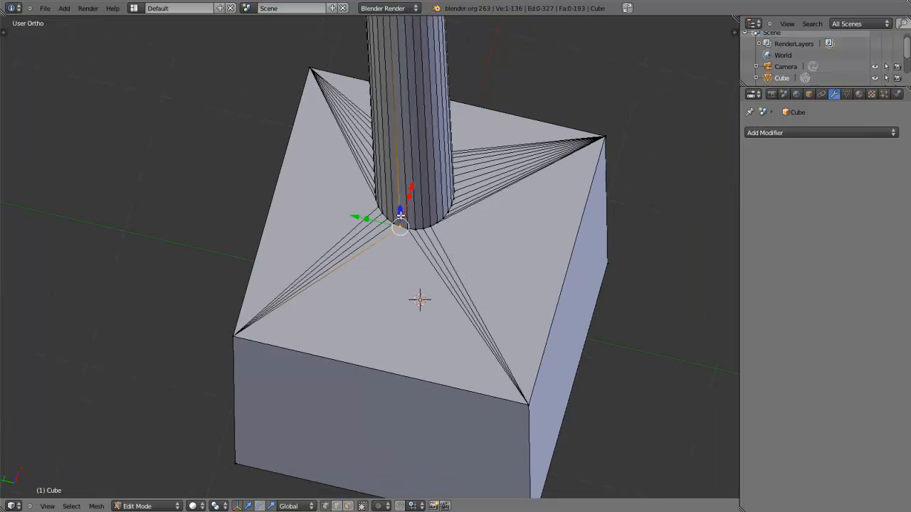
Select the whole merged mesh and run Remove Doubles with a merge distance of 0.0001.
key(a)
key(a)
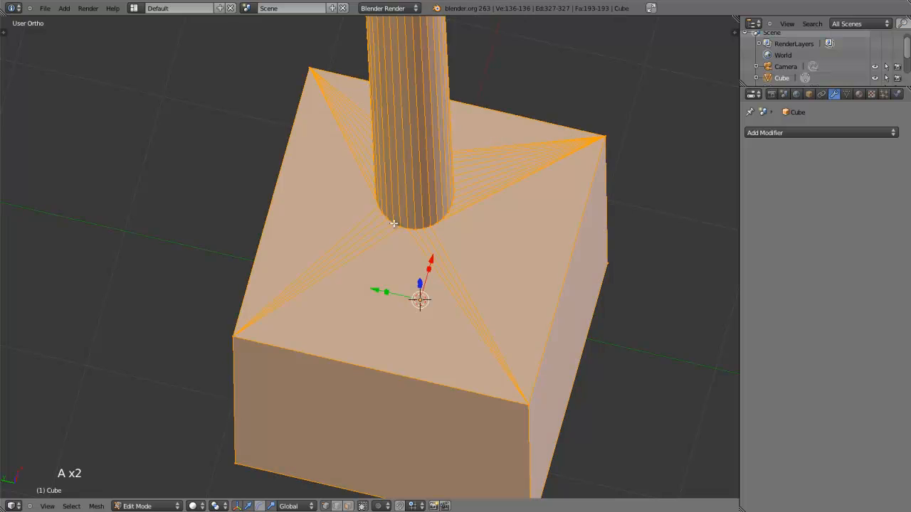
key(t)
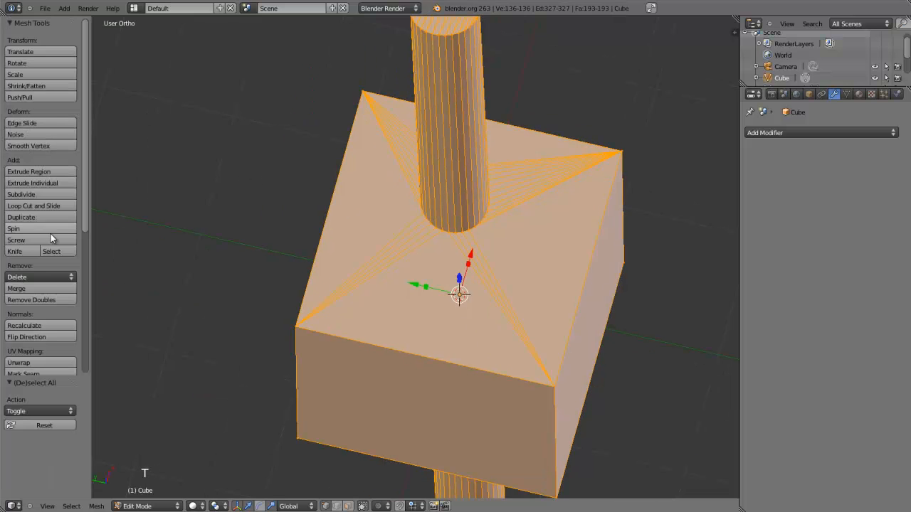
scroll(41, 256, down, 1)
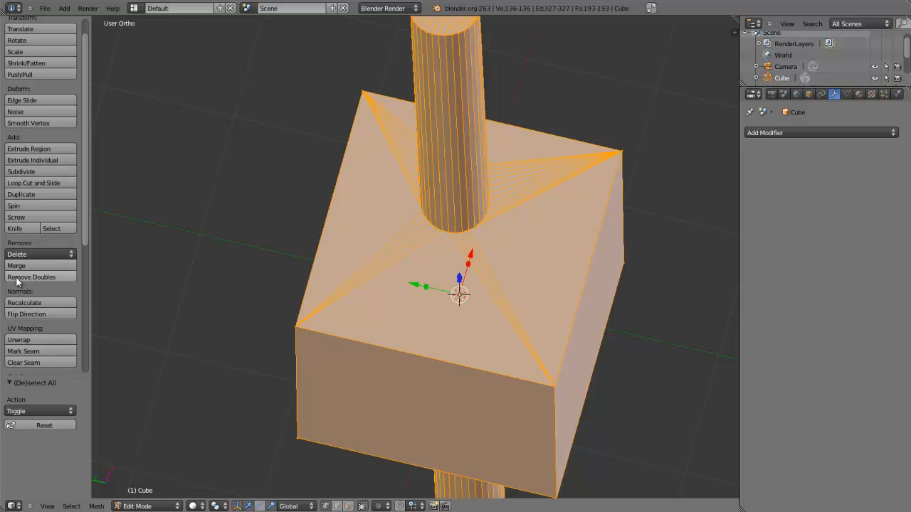
click(35, 277)
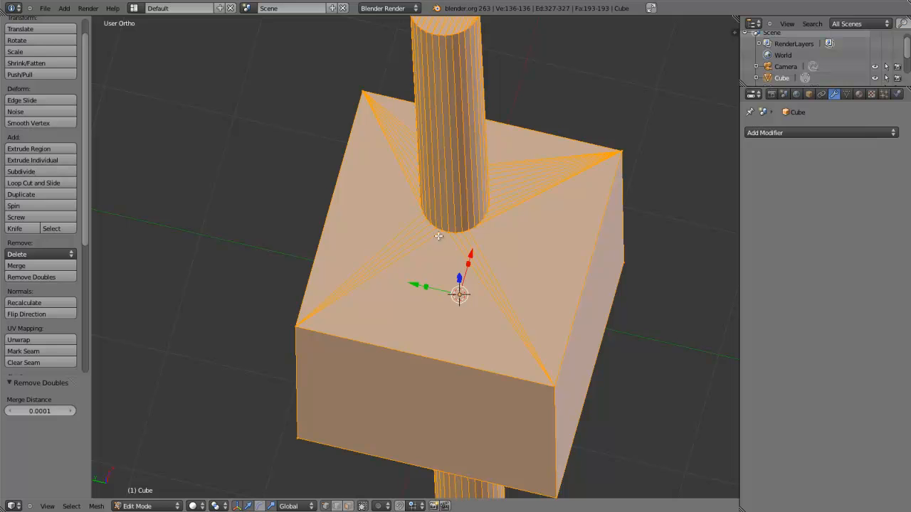
middle_drag(388, 244, 474, 253)
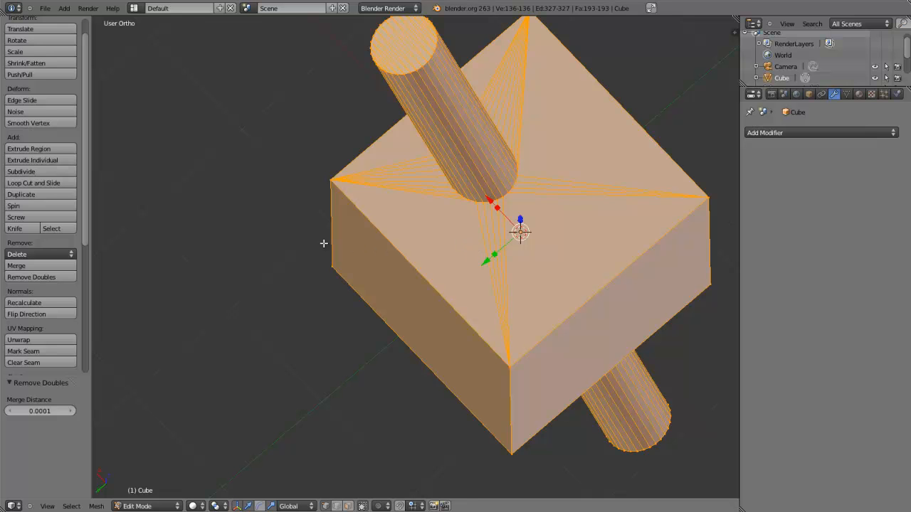
key(t)
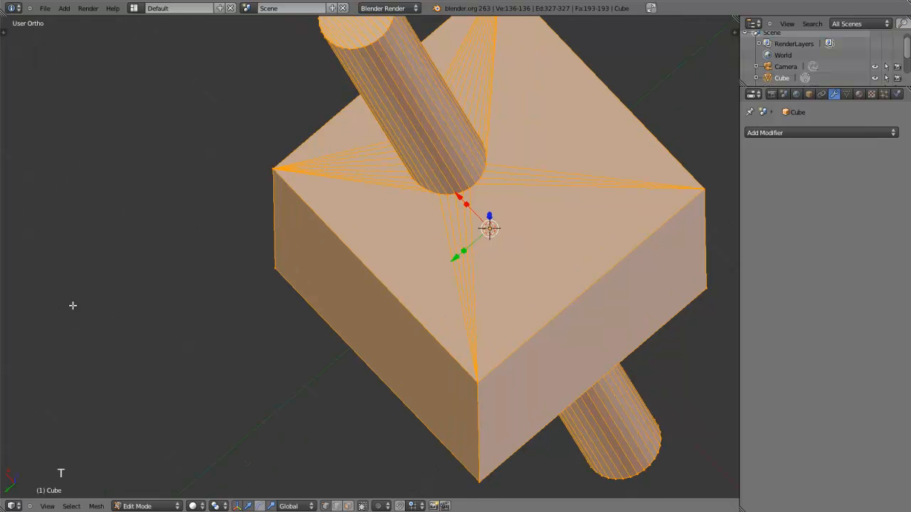
Deselect the mesh and examine the edges fanning from the rod's joint to the corners of the upper face.
middle_drag(352, 326, 318, 306)
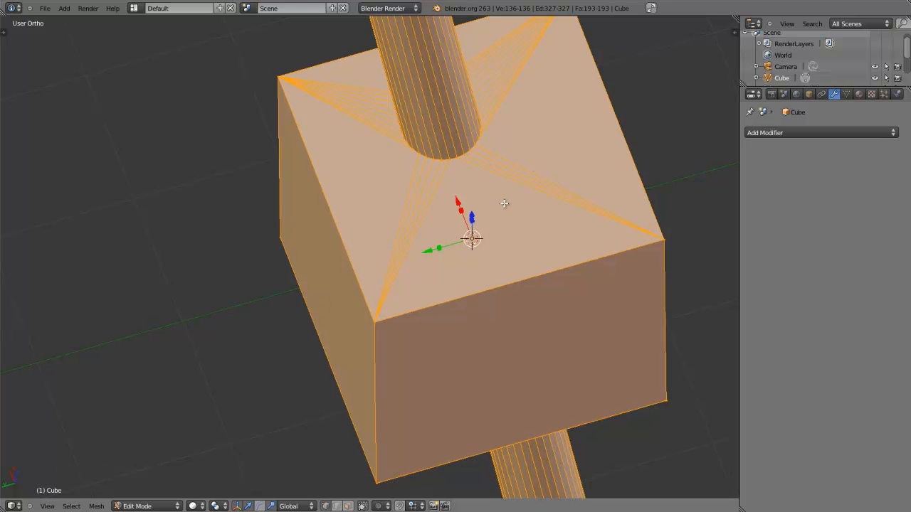
shift+middle_drag(511, 196, 351, 254)
key(a)
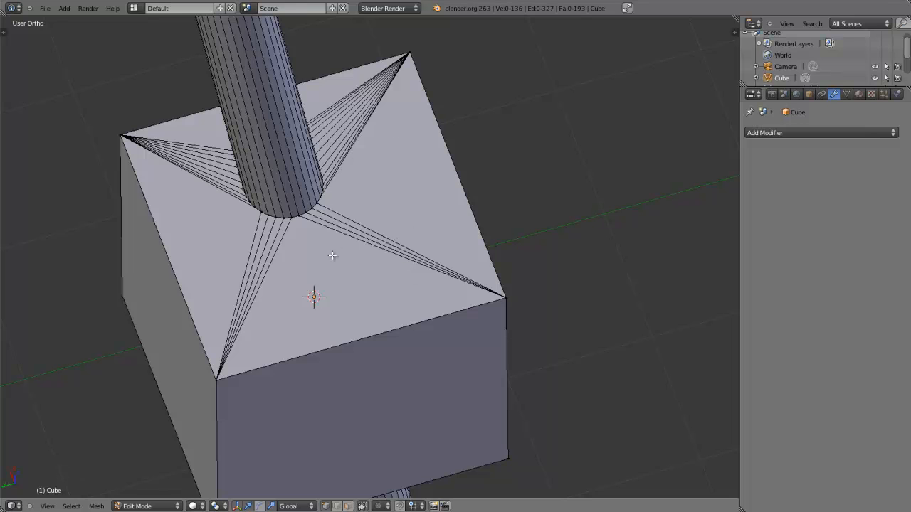
middle_drag(346, 258, 364, 243)
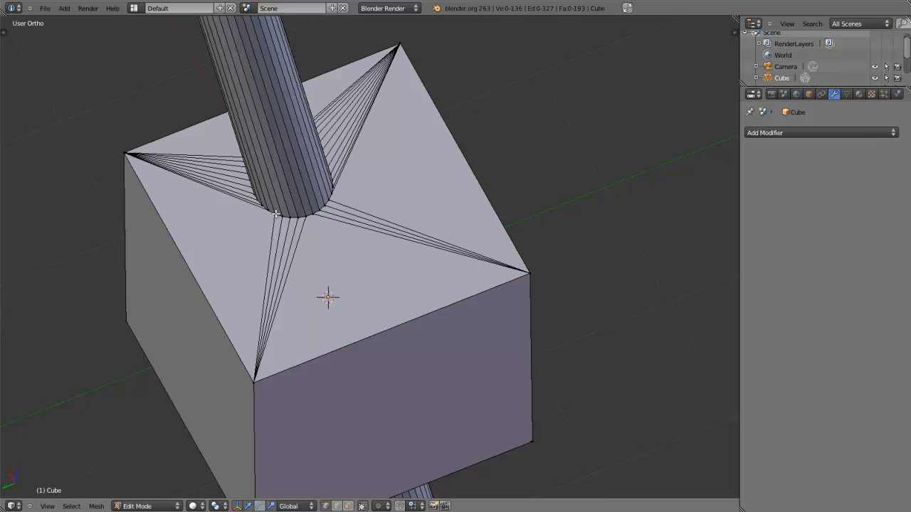
scroll(315, 228, down, 3)
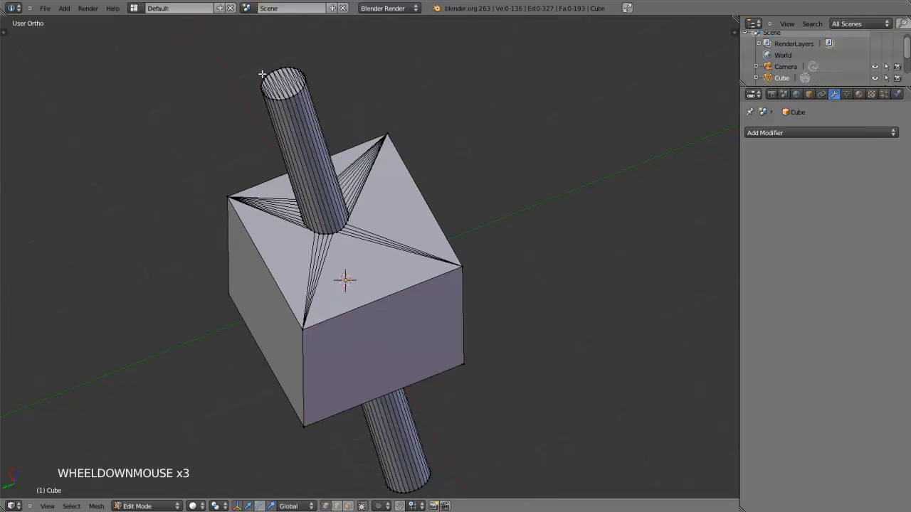
middle_drag(313, 153, 343, 258)
middle_drag(387, 287, 406, 285)
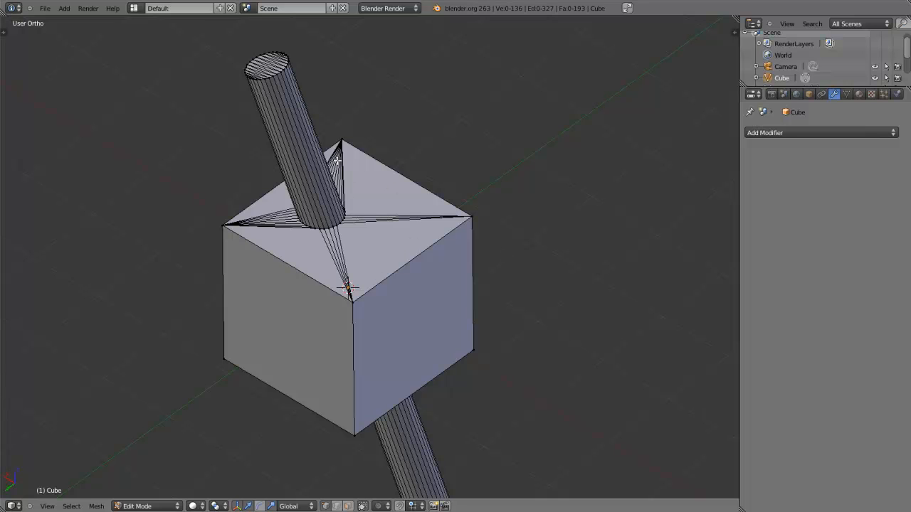
scroll(310, 235, down, 2)
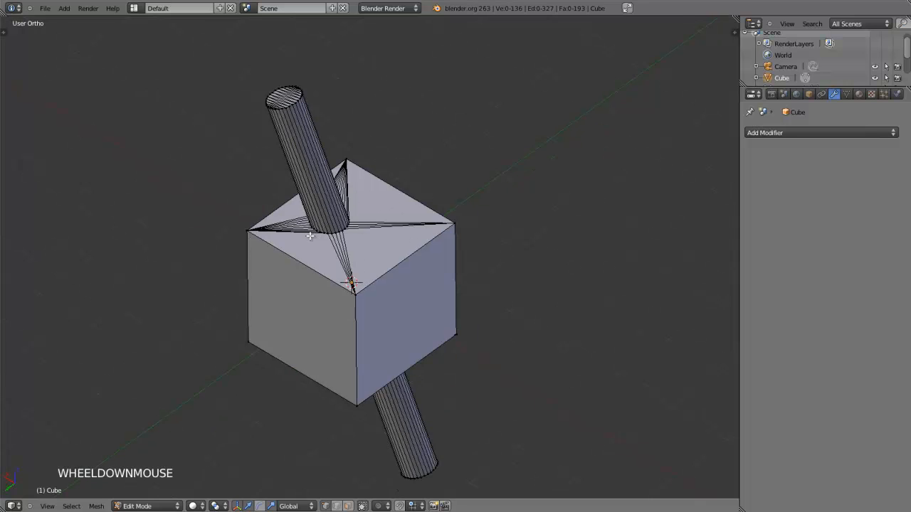
Leave Edit Mode, delete the merged object and add a new cube in its place.
key(Tab)
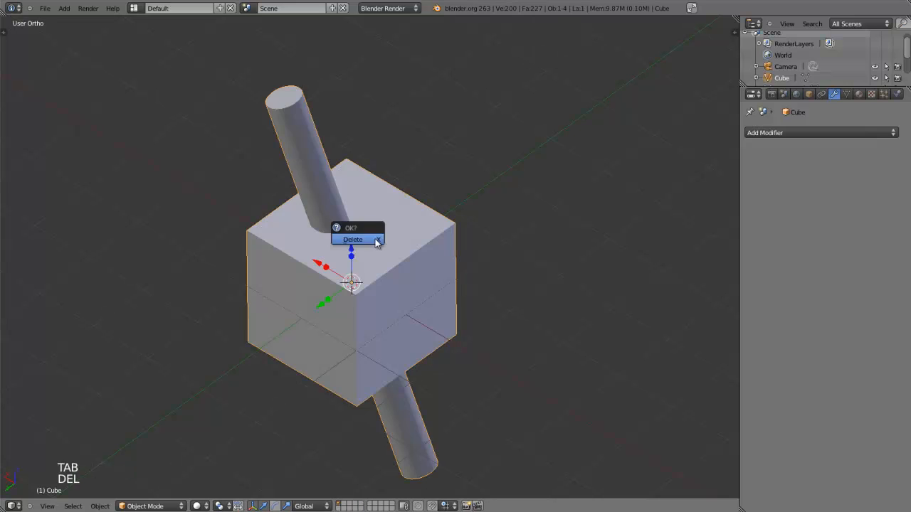
key(Delete)
key(shift+a)
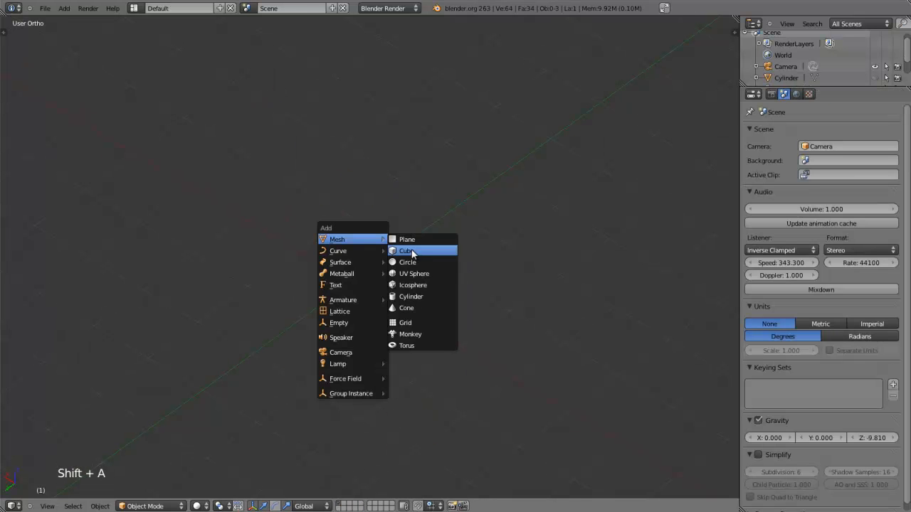
click(407, 252)
Add a cylinder at the cube's centre and scale it down to a narrow one.
scroll(381, 250, down, 3)
key(shift+a)
mouse_move(363, 246)
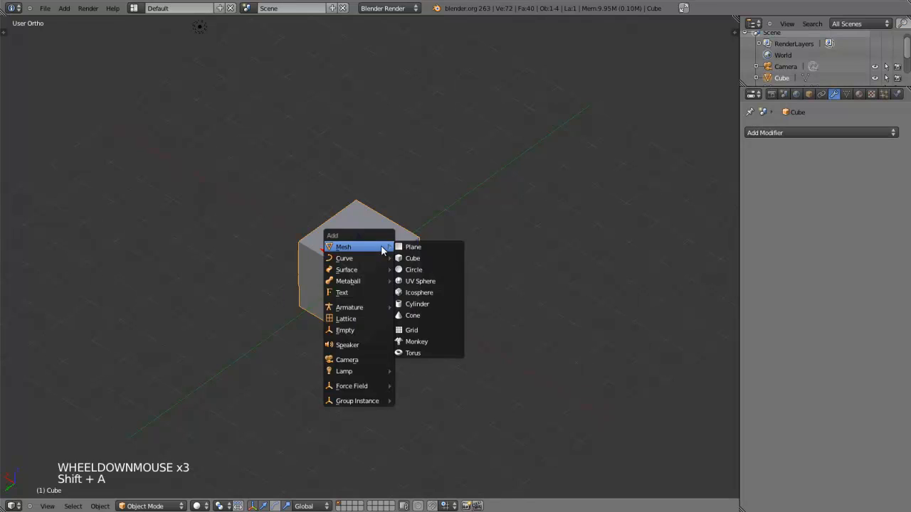
click(422, 306)
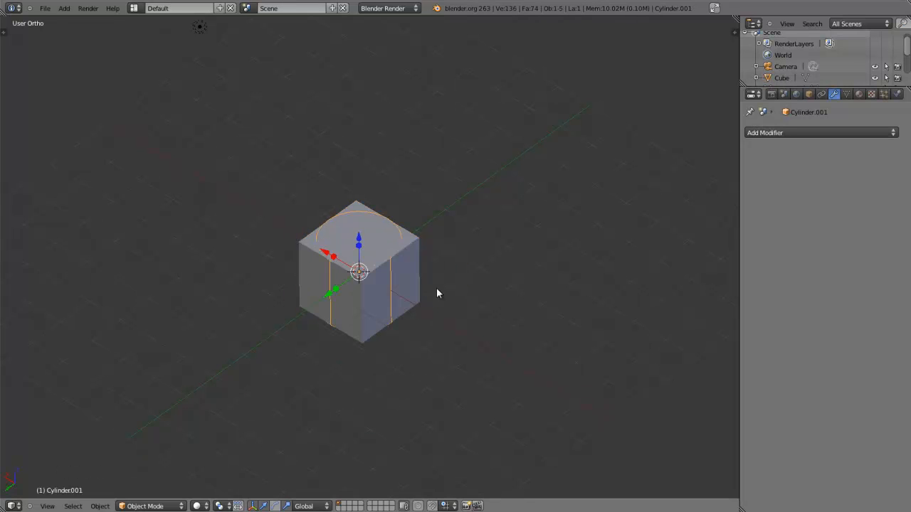
key(s)
click(373, 257)
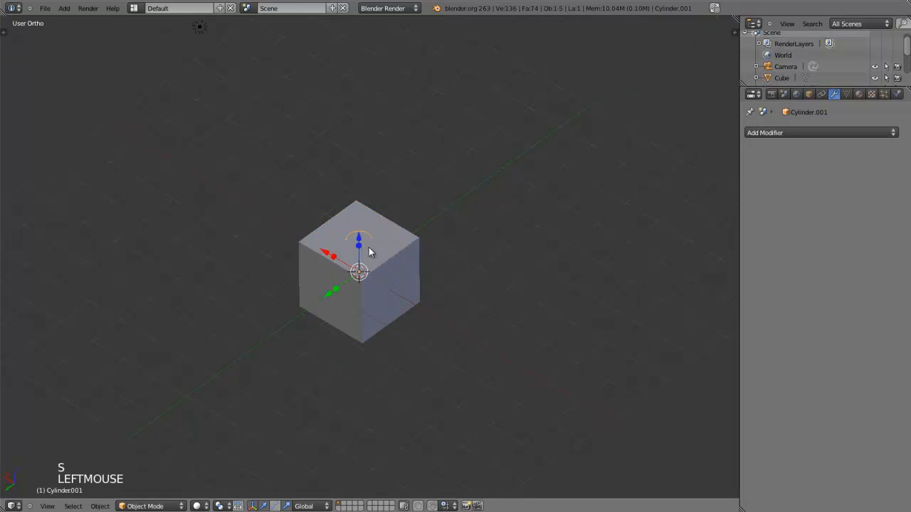
Stretch the cylinder along Z into a long rod and rotate it so it passes through the cube at a slant.
drag(359, 250, 352, 57)
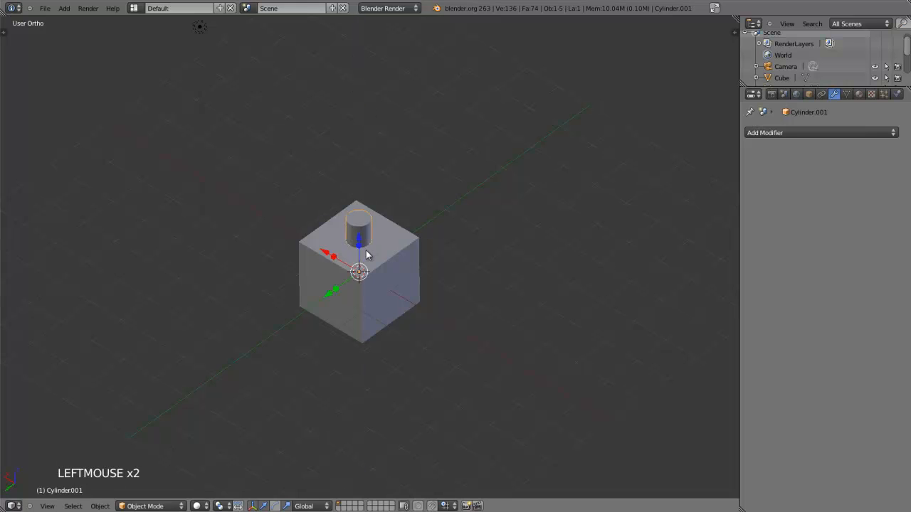
drag(358, 249, 358, 217)
middle_drag(358, 217, 379, 238)
key(r)
click(420, 260)
scroll(400, 270, up, 4)
Open the new cube in Edit Mode and subdivide all its faces once.
right_click(242, 210)
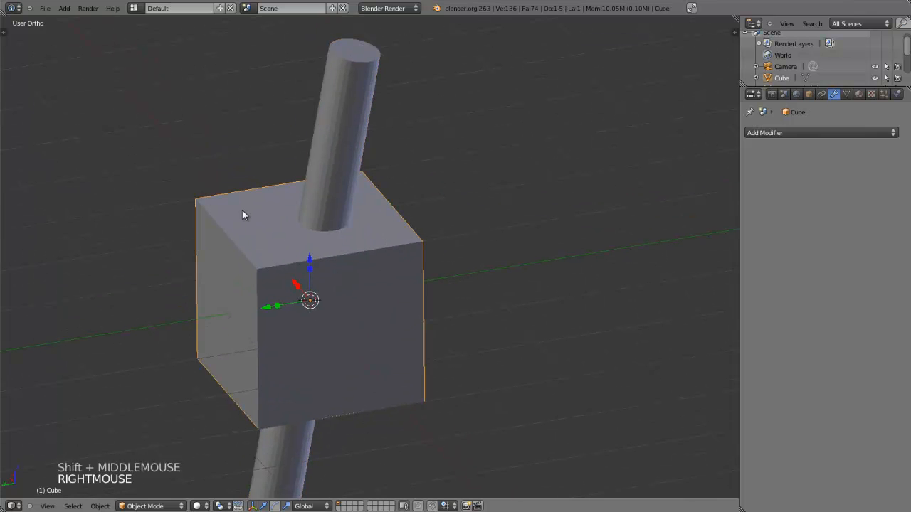
key(Tab)
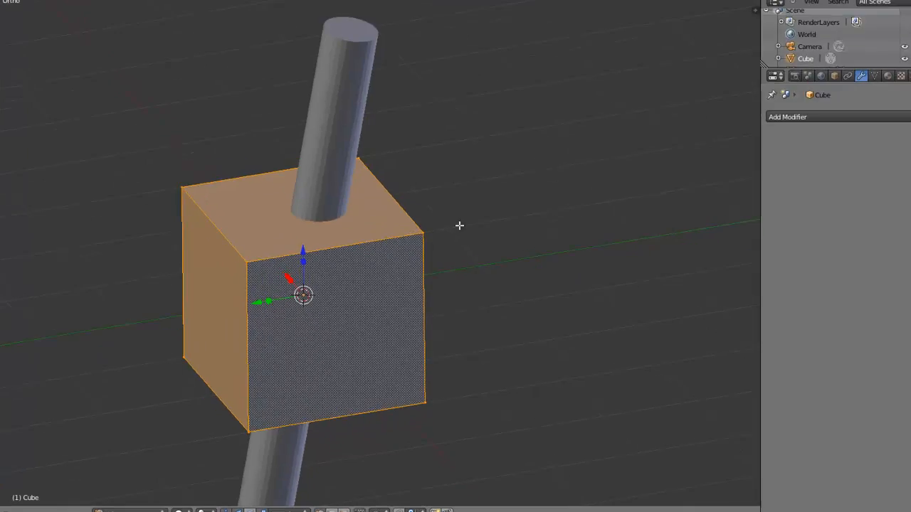
key(w)
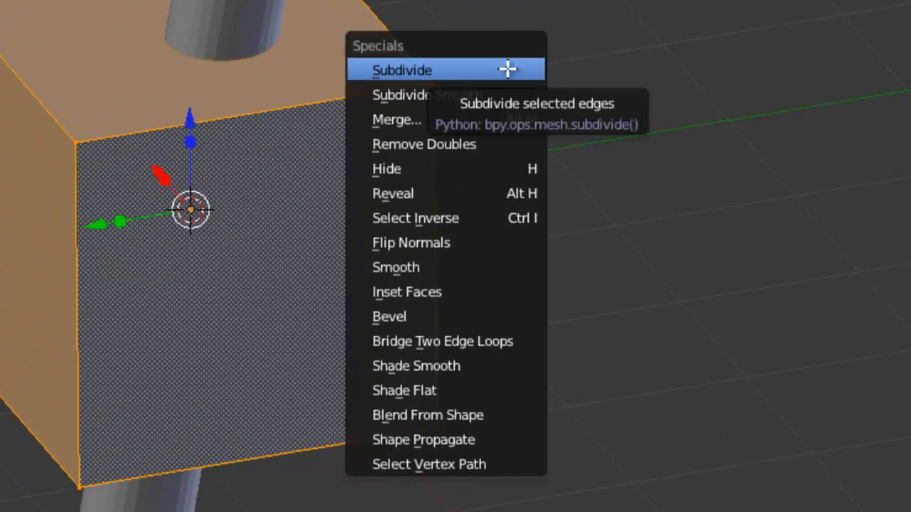
click(508, 68)
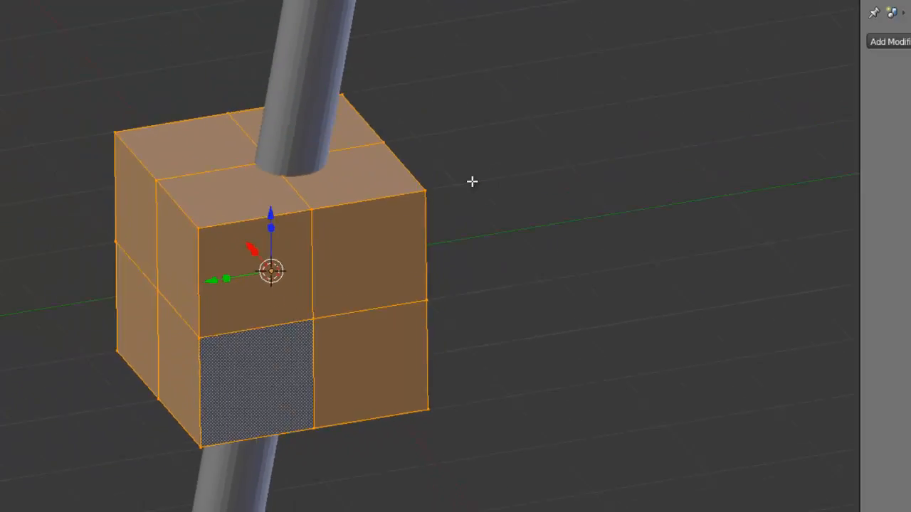
Raise the cube's subdivision to 9 cuts and return to Object Mode.
key(t)
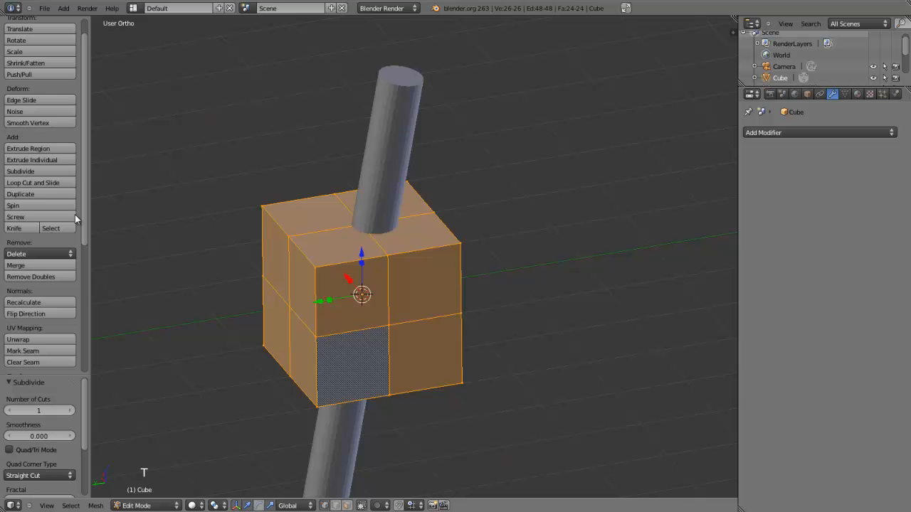
mouse_move(83, 194)
mouse_down()
mouse_move(75, 374)
mouse_move(84, 410)
mouse_move(88, 372)
mouse_up()
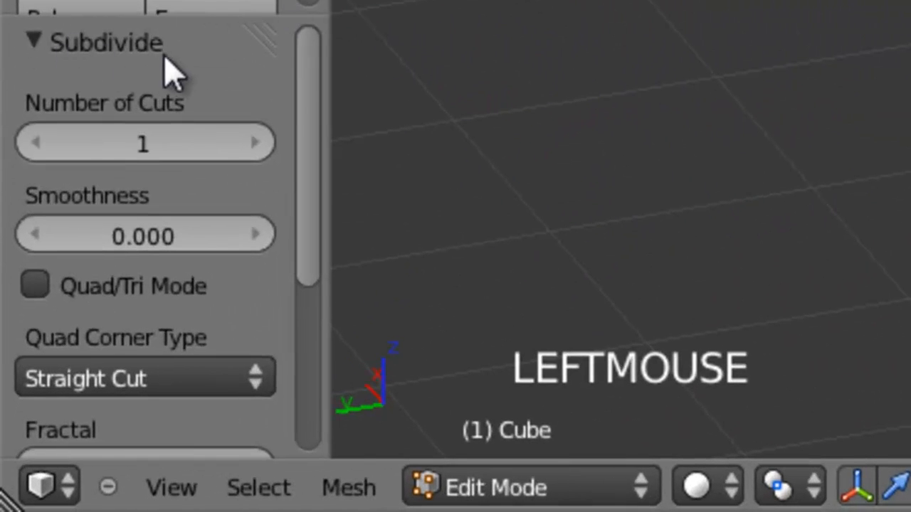
triple_click(254, 146)
click(255, 144)
click(255, 145)
click(254, 145)
click(255, 144)
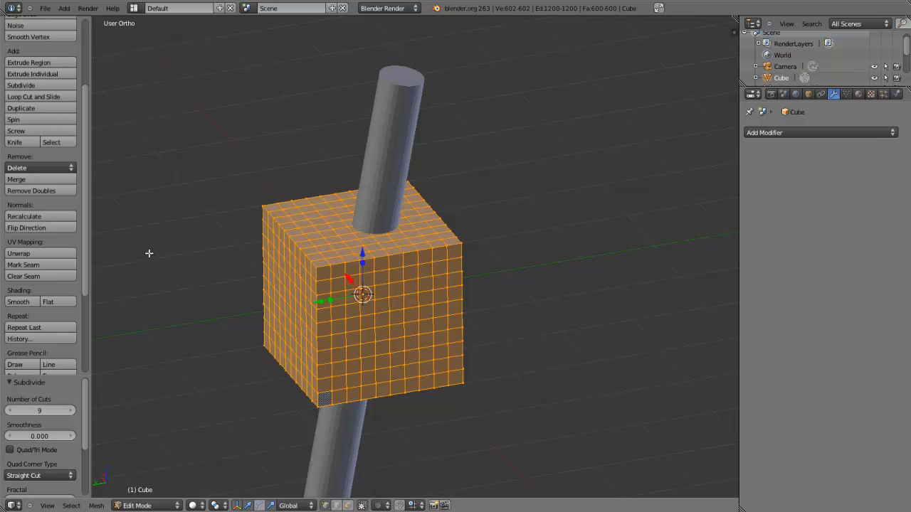
key(t)
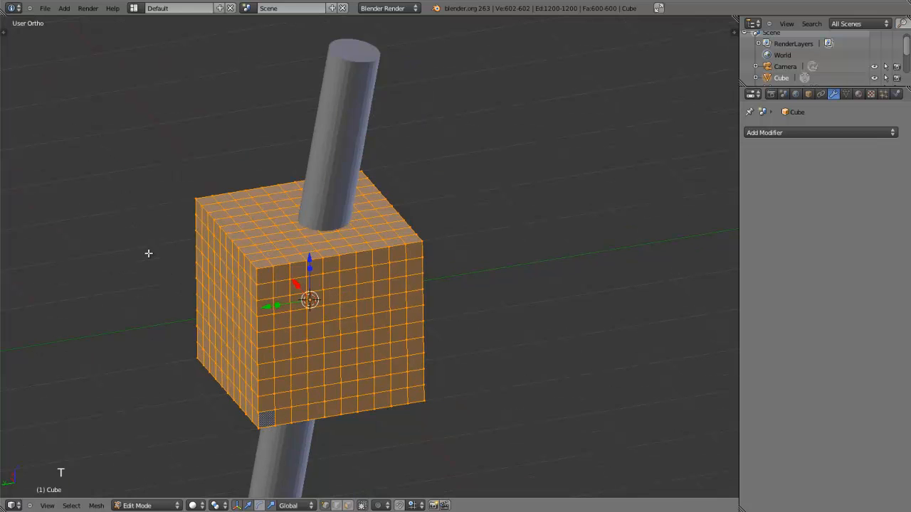
key(Tab)
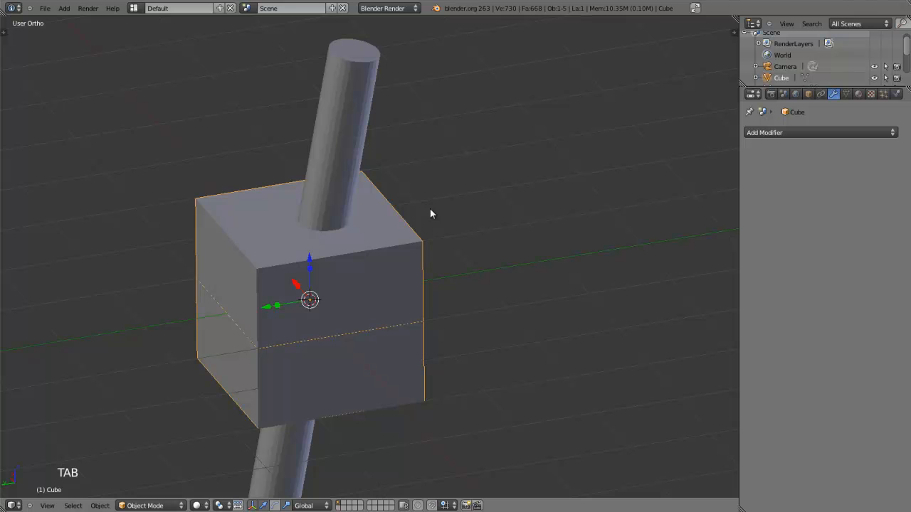
Add a Boolean modifier to the cube with the Union operation and Cylinder as its target object.
click(785, 131)
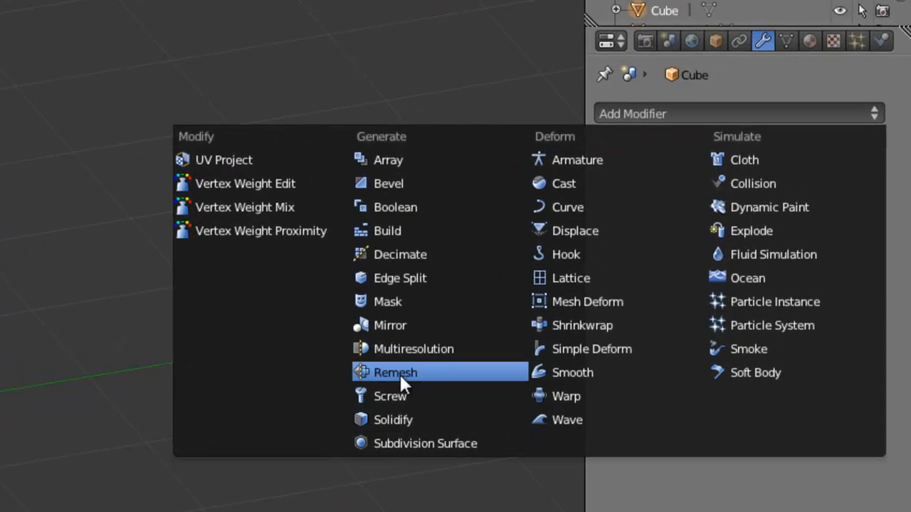
click(395, 206)
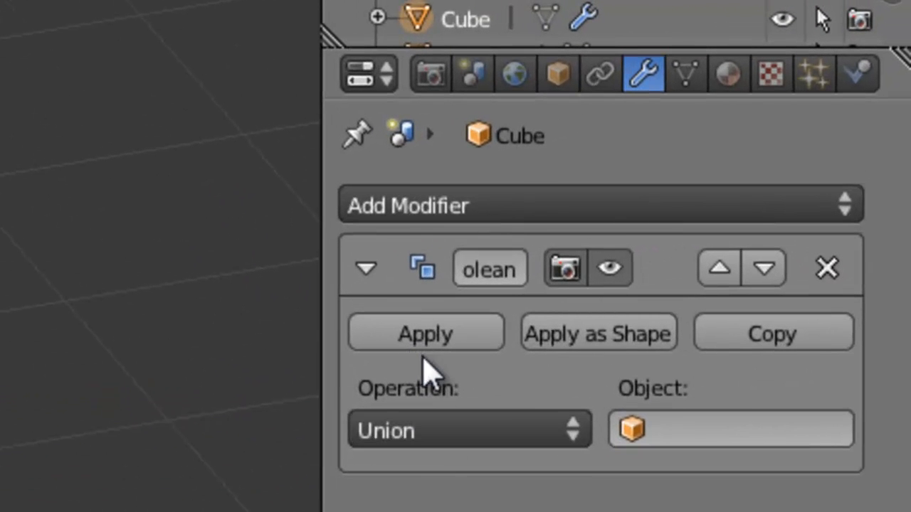
click(717, 434)
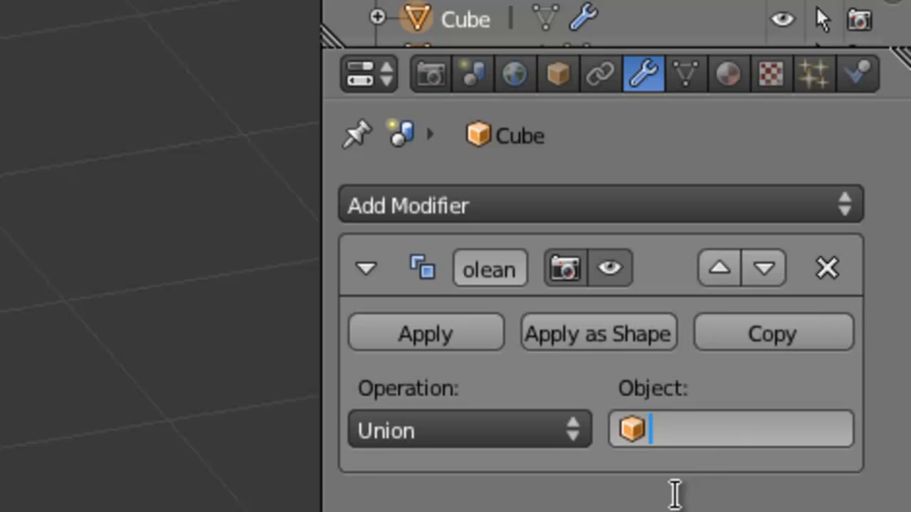
click(680, 498)
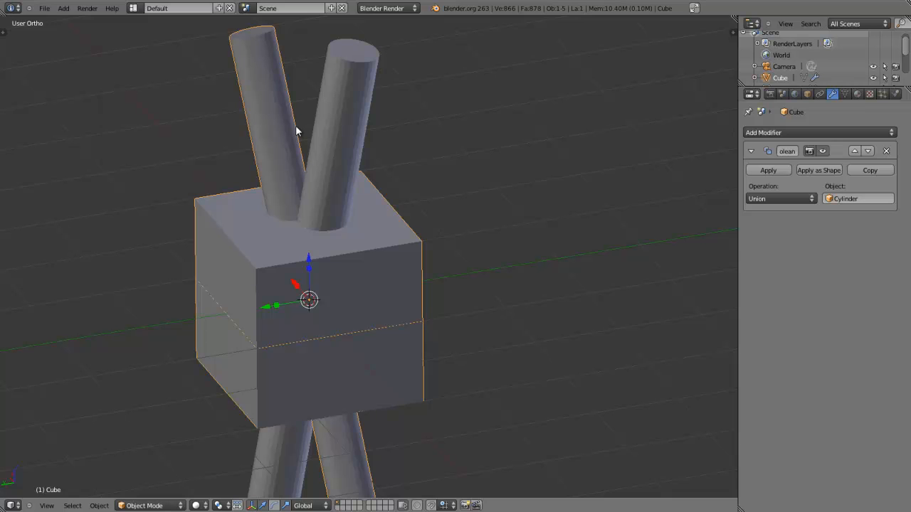
Delete the separate slanted cylinder Cylinder.001 and select the cube with the Boolean modifier.
right_click(358, 96)
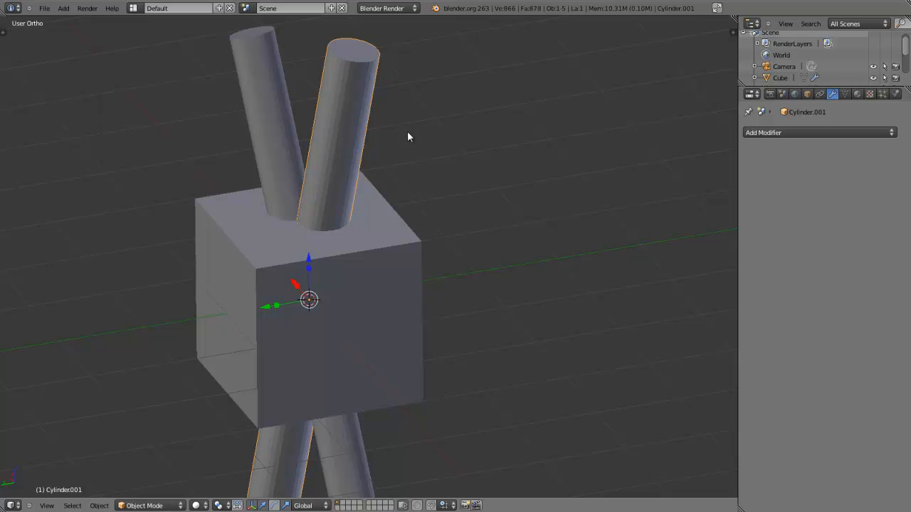
key(Delete)
click(415, 136)
right_click(279, 171)
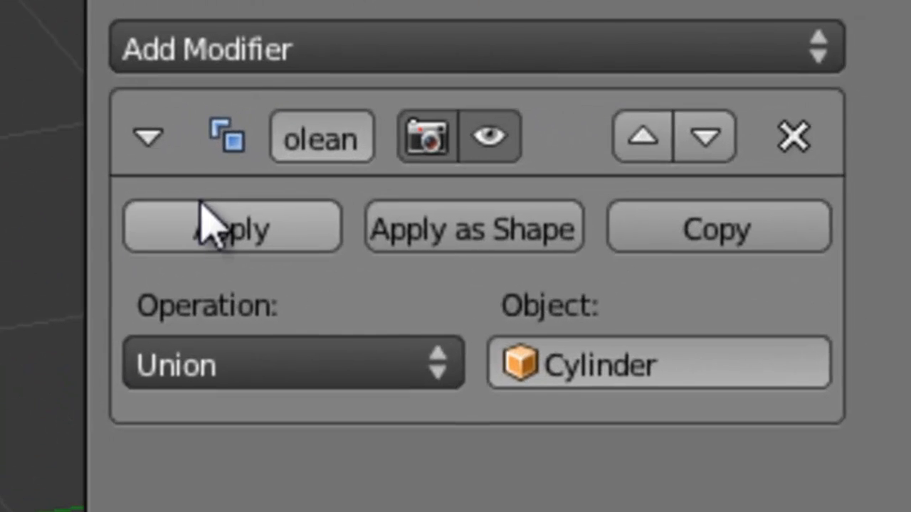
Try applying the Boolean modifier, undo it and check the cube's base mesh in Edit Mode.
click(763, 169)
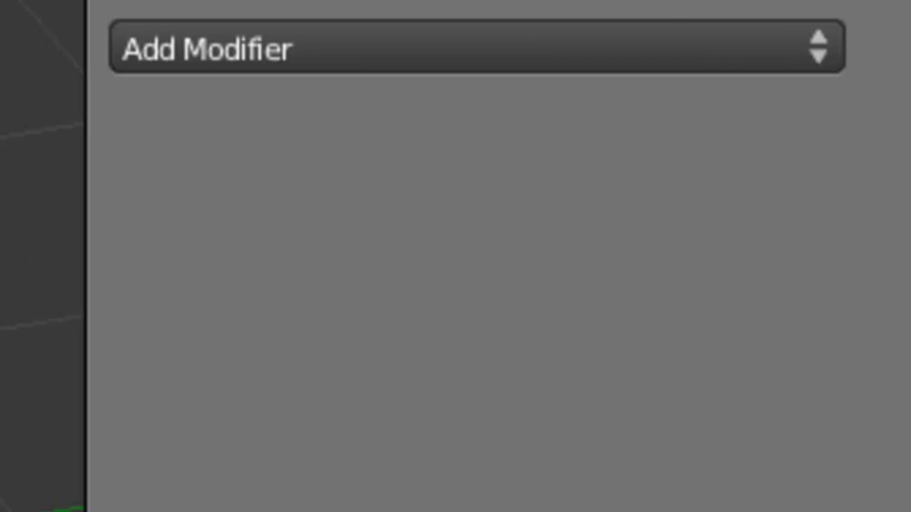
key(ctrl+z)
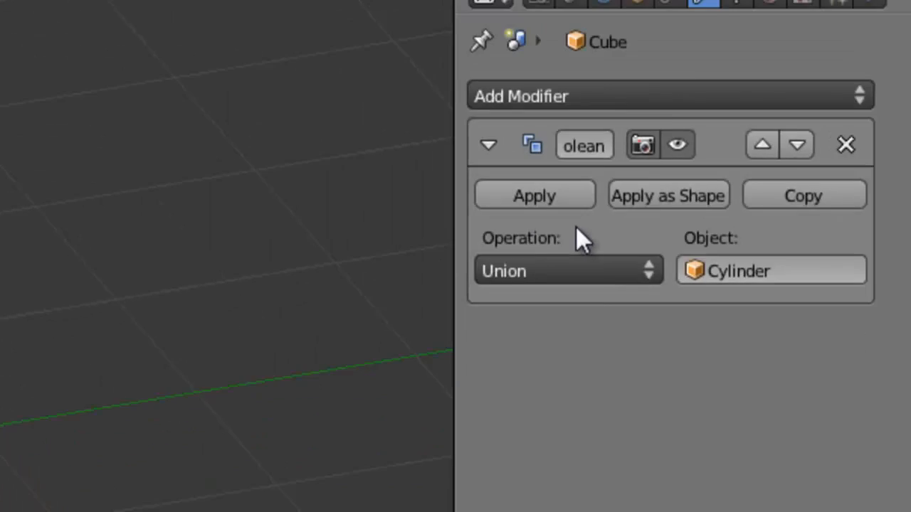
key(Tab)
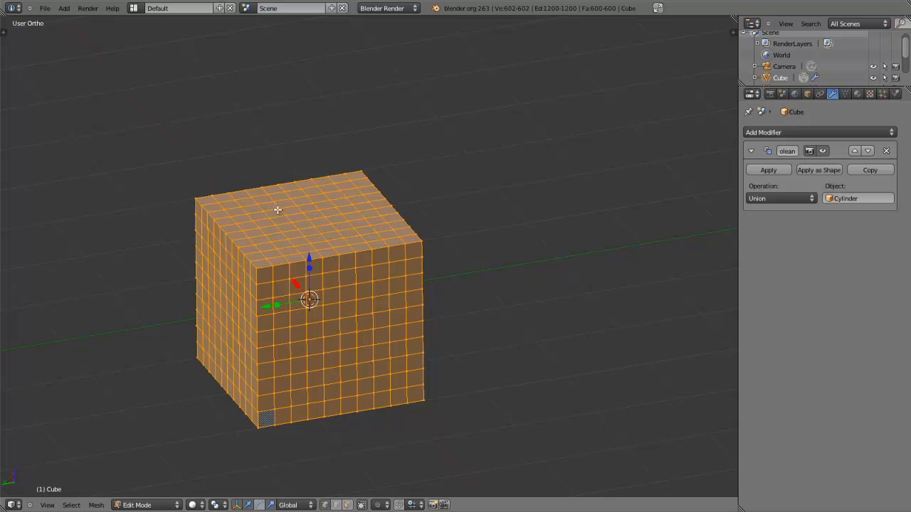
key(Tab)
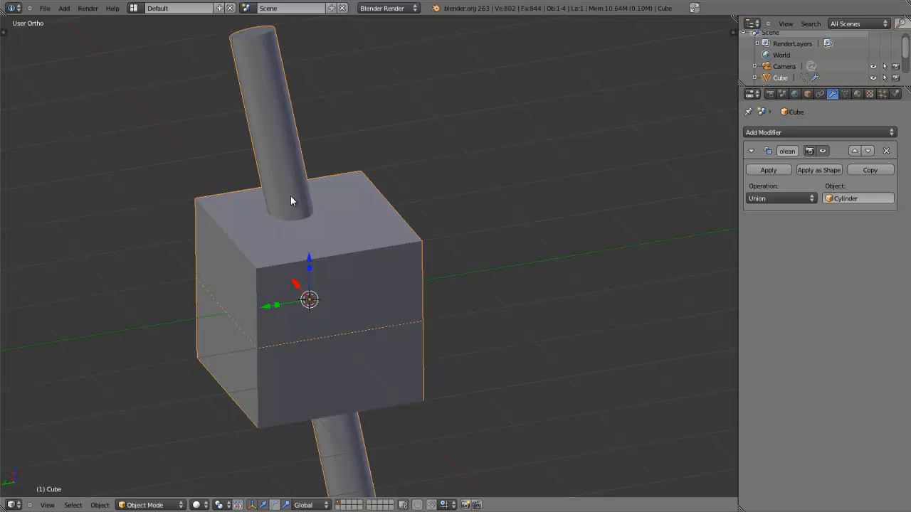
Apply the Boolean Union modifier on the cube and open the merged mesh in Edit Mode.
click(776, 172)
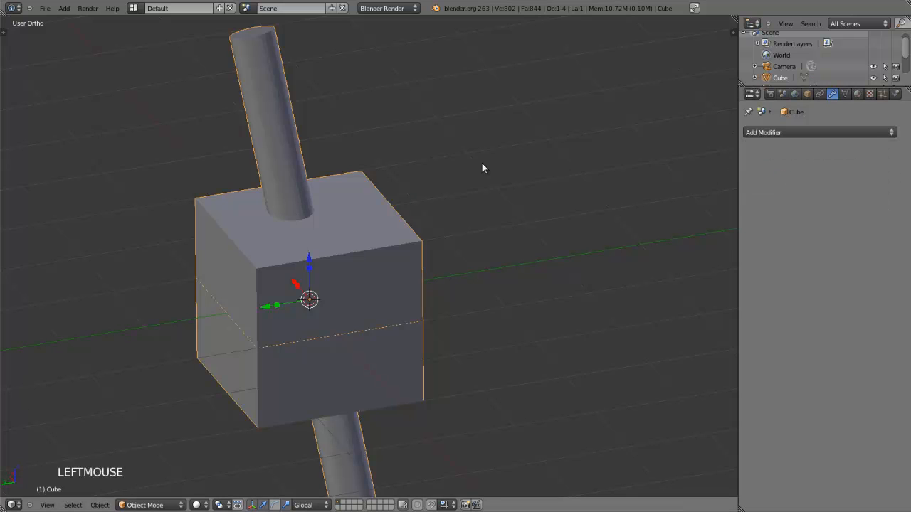
middle_drag(260, 315, 307, 330)
key(Tab)
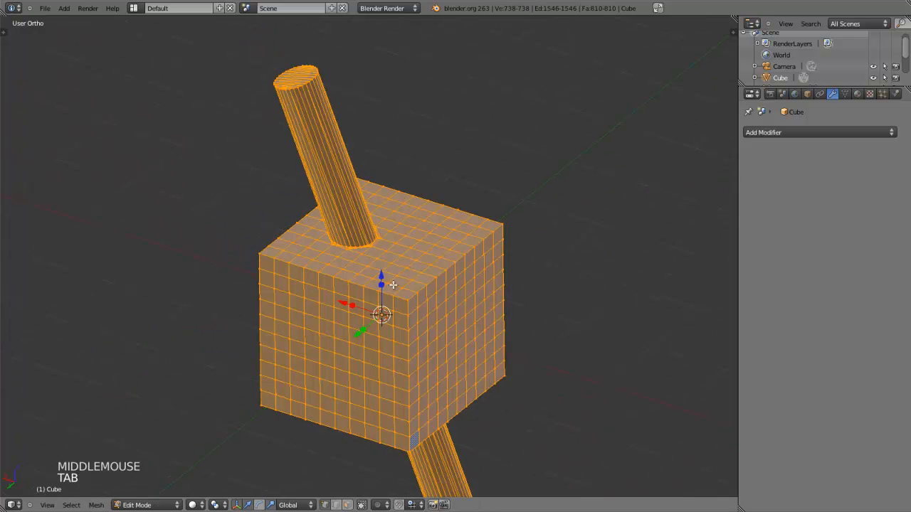
Examine the merged mesh's topology where the cylinder meets the cube's top face.
middle_drag(343, 283, 297, 300)
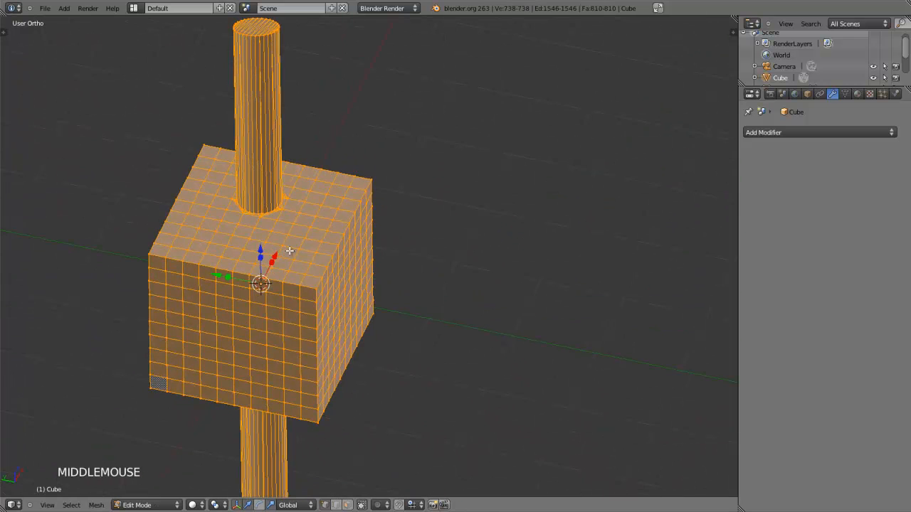
scroll(290, 251, up, 4)
shift+middle_drag(228, 208, 348, 268)
scroll(348, 266, up, 3)
middle_drag(261, 238, 321, 278)
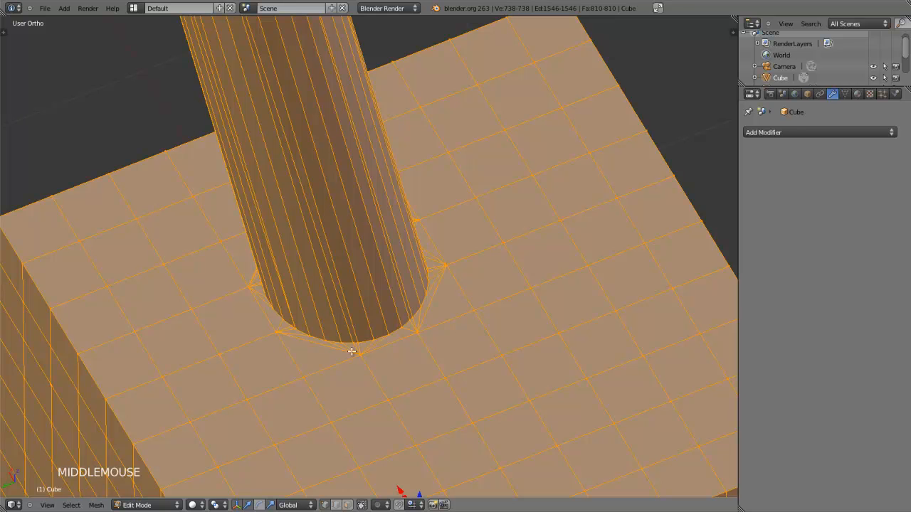
middle_drag(344, 325, 368, 331)
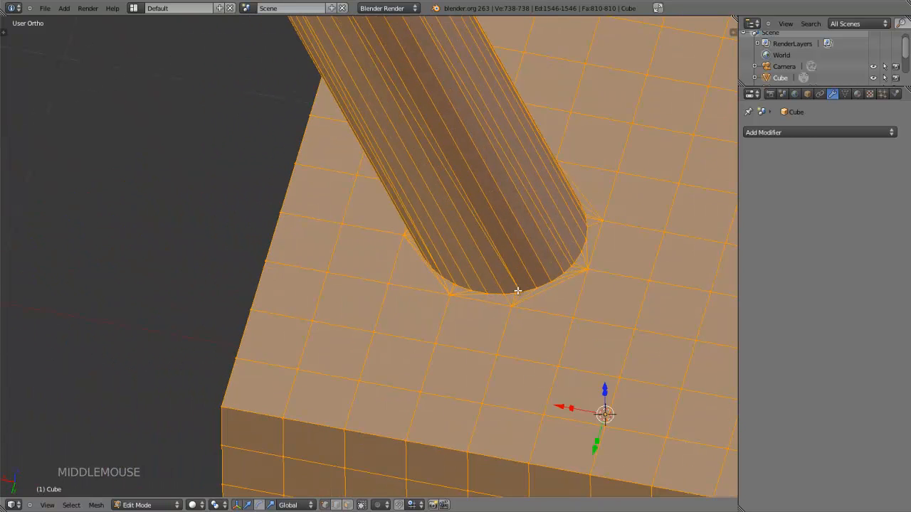
scroll(517, 290, down, 2)
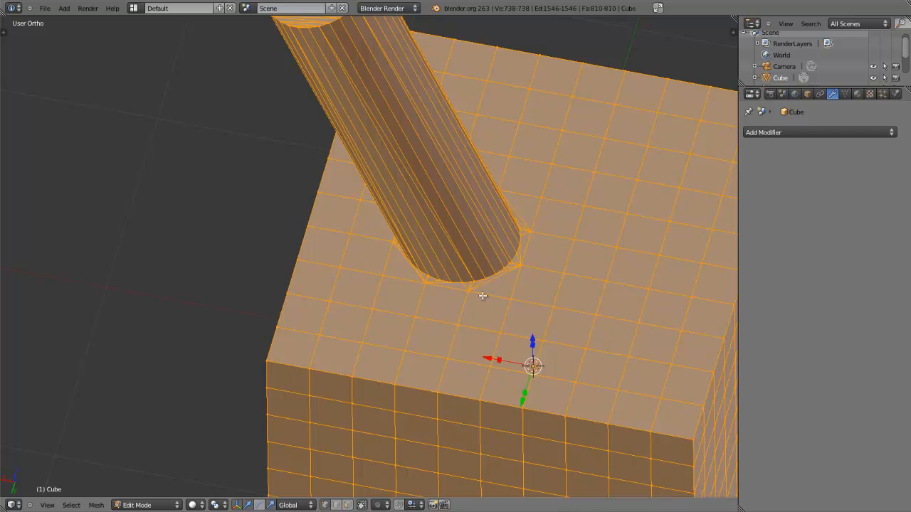
scroll(479, 287, up, 1)
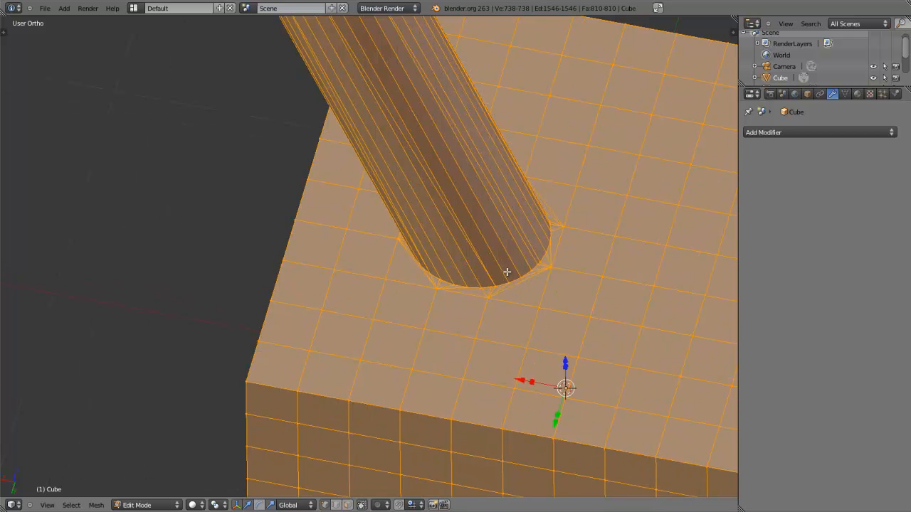
scroll(504, 274, down, 2)
Remove duplicate vertices from the merged mesh and recalculate its normals.
key(t)
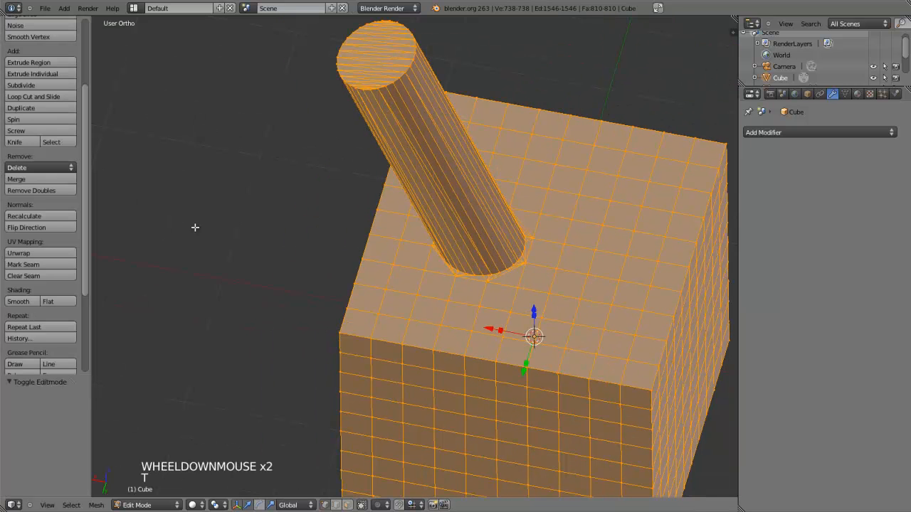
click(24, 191)
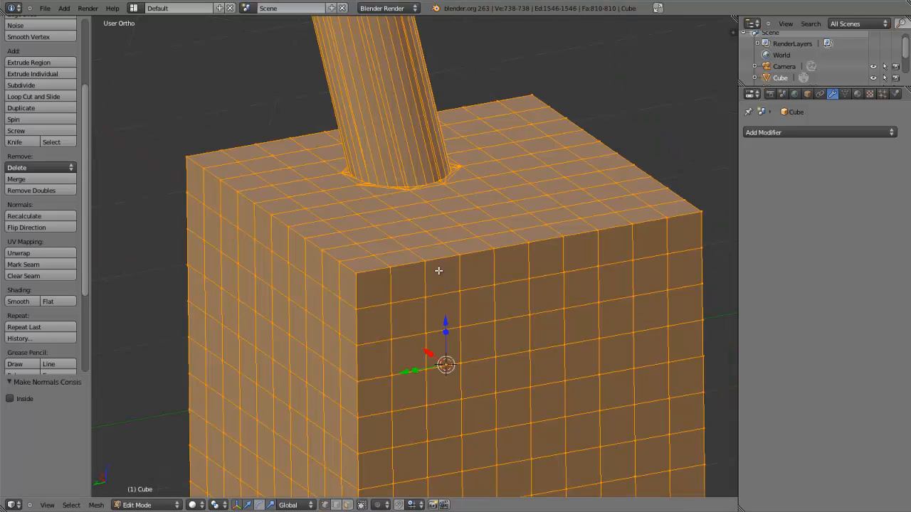
Examine the cleaned-up mesh from several sides, especially the edges around the cylinder's base.
middle_drag(342, 225, 404, 342)
scroll(451, 281, down, 1)
scroll(451, 282, down, 4)
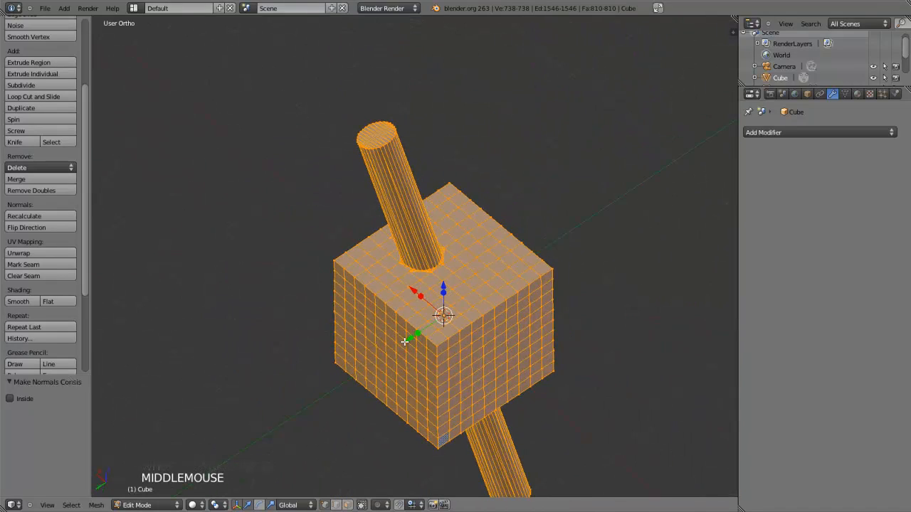
middle_drag(476, 259, 417, 251)
scroll(417, 252, up, 3)
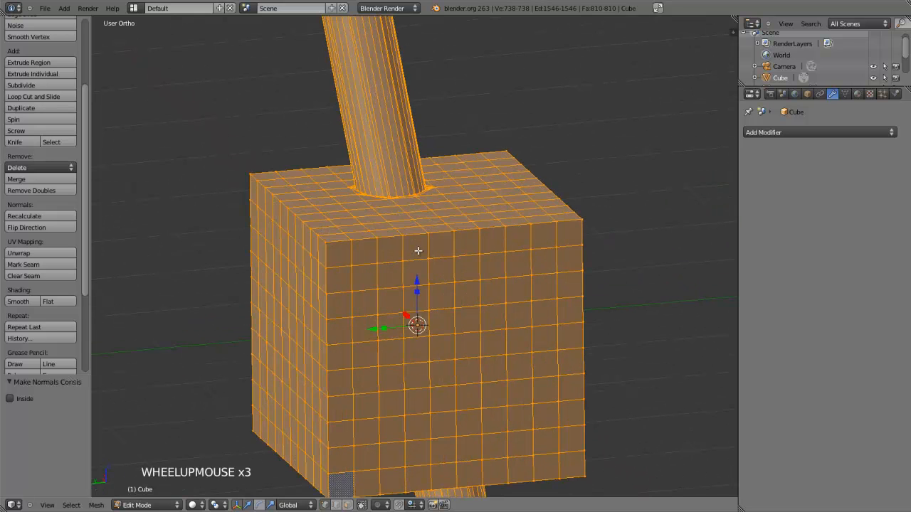
scroll(418, 250, up, 3)
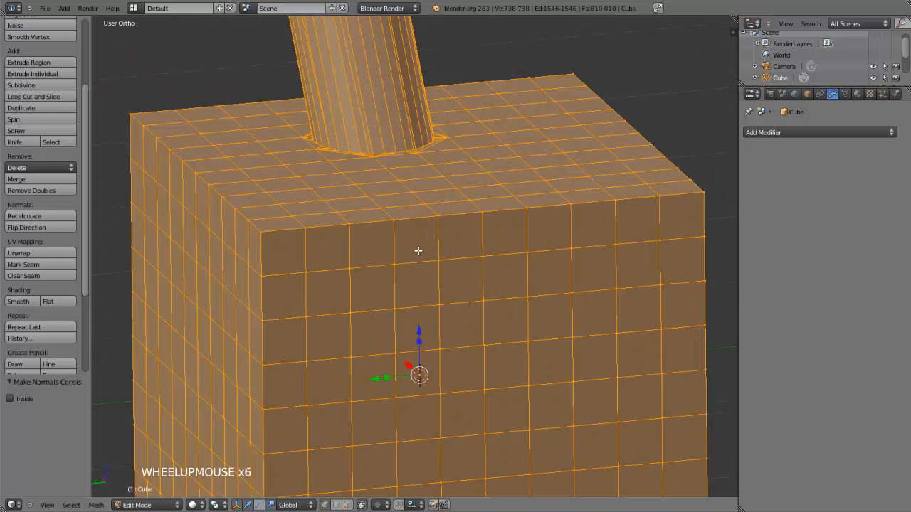
key(t)
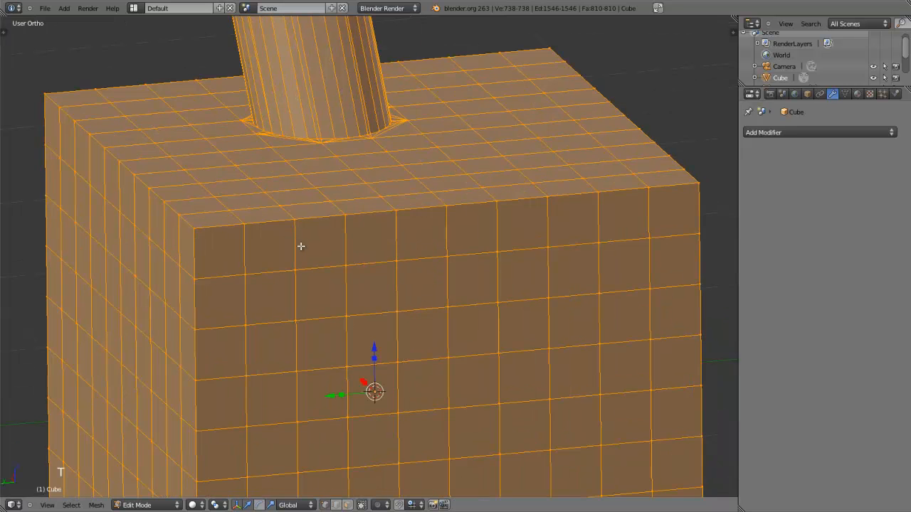
scroll(301, 246, down, 2)
middle_drag(300, 246, 218, 216)
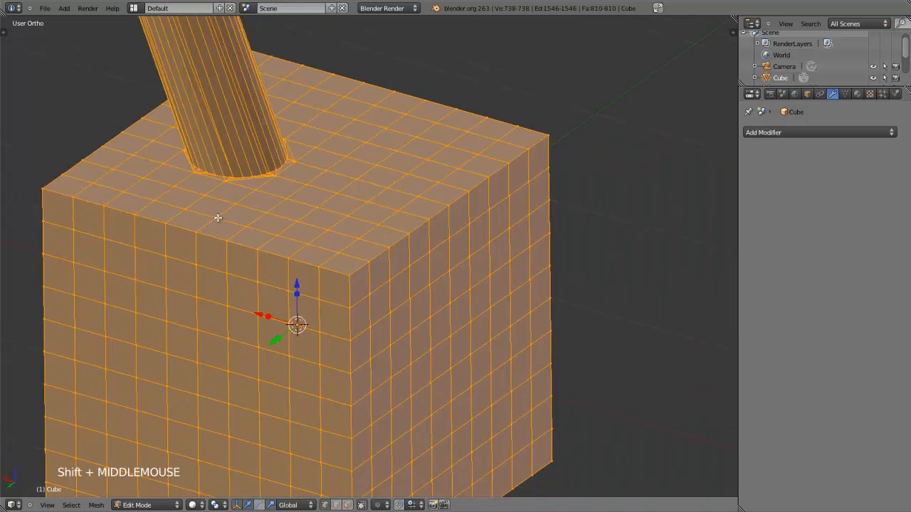
scroll(218, 217, down, 2)
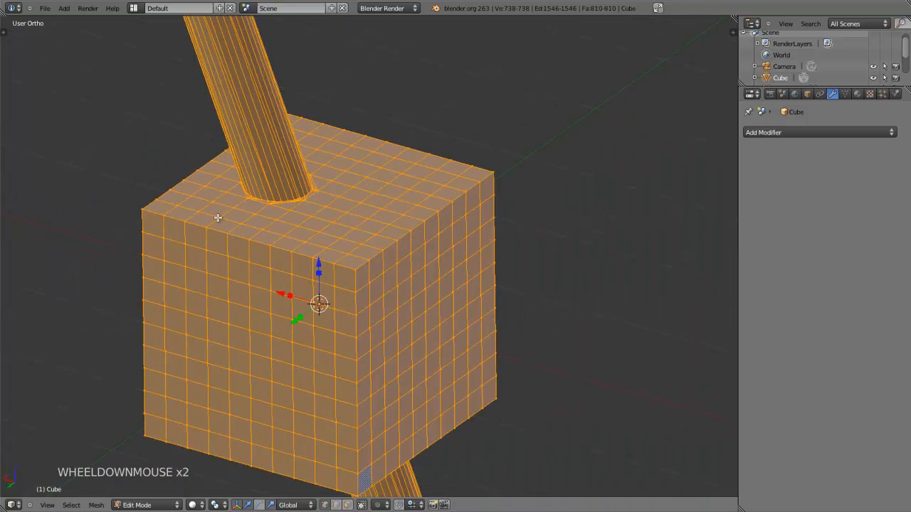
Leave Edit Mode, undo the mesh cleanup and modifier application, and remove the Boolean modifier from the cube.
key(Tab)
key(ctrl+z)
key(ctrl+z)
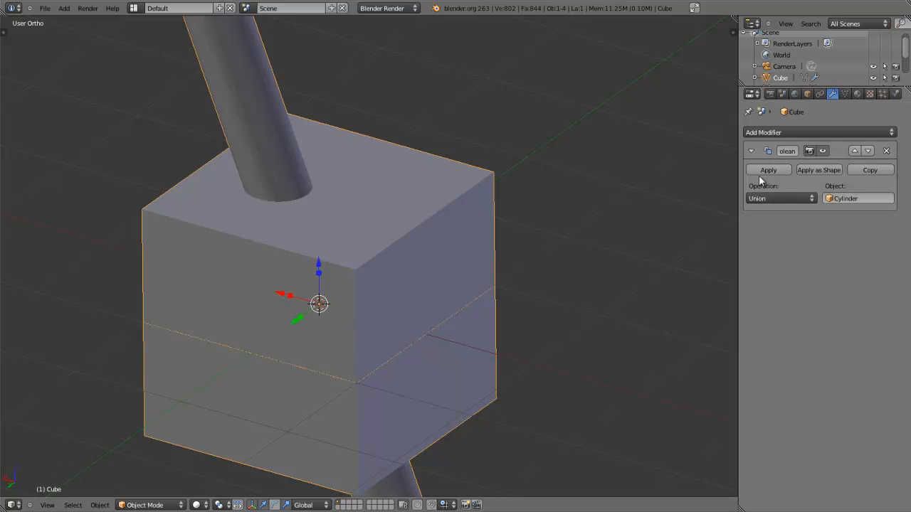
click(886, 150)
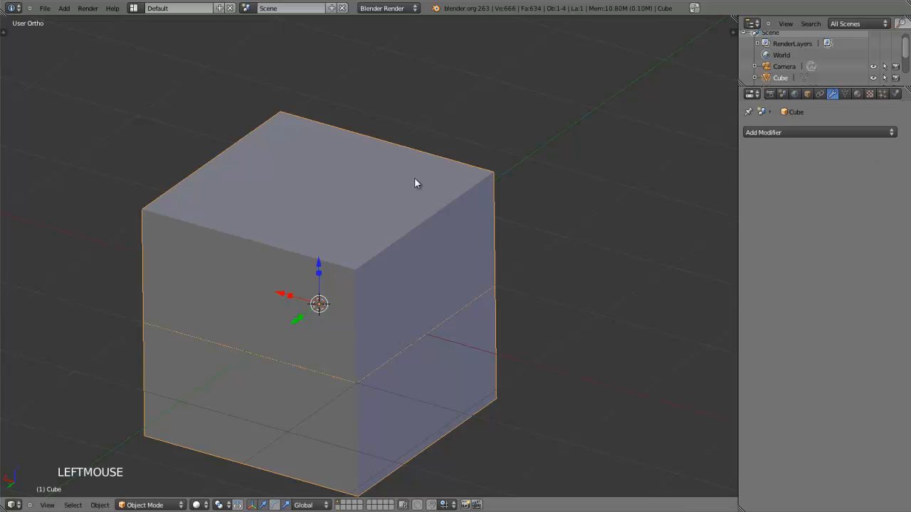
Replace the subdivided cube with a new default cube and open it in Edit Mode.
right_click(336, 179)
key(Delete)
click(385, 193)
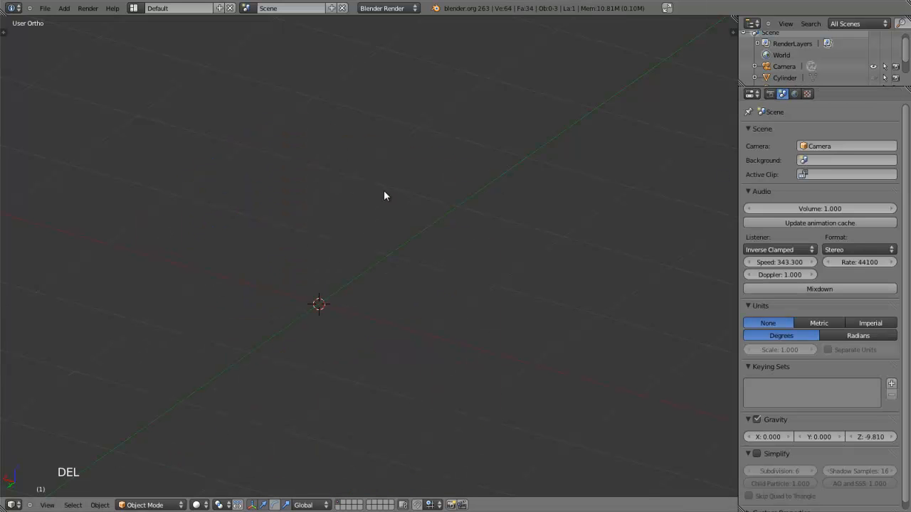
key(shift+a)
mouse_move(383, 189)
click(403, 203)
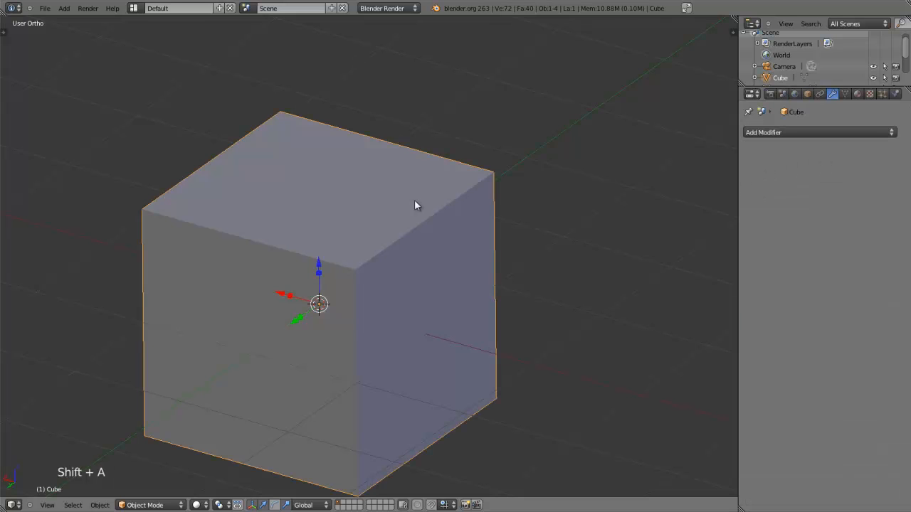
key(Tab)
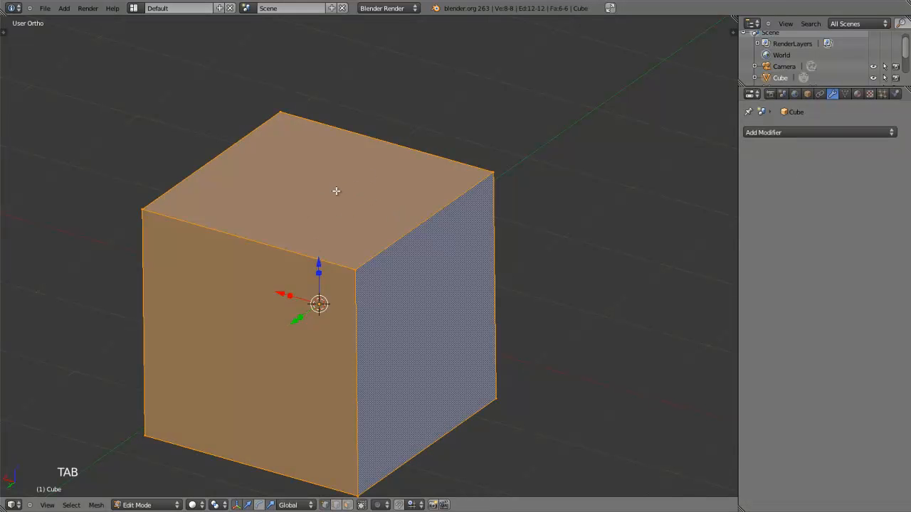
Leave Edit Mode, hide the new cube, and reveal all hidden objects so the cube and slanted cylinder show together.
key(Tab)
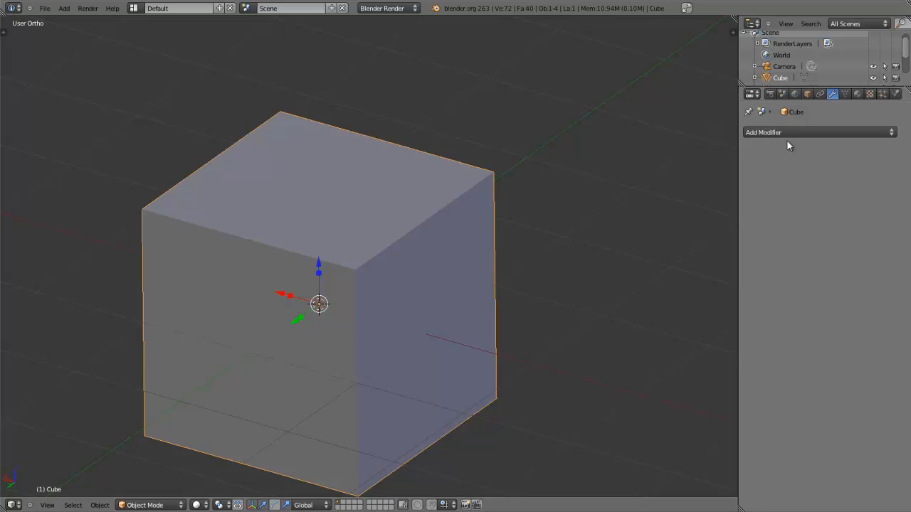
key(h)
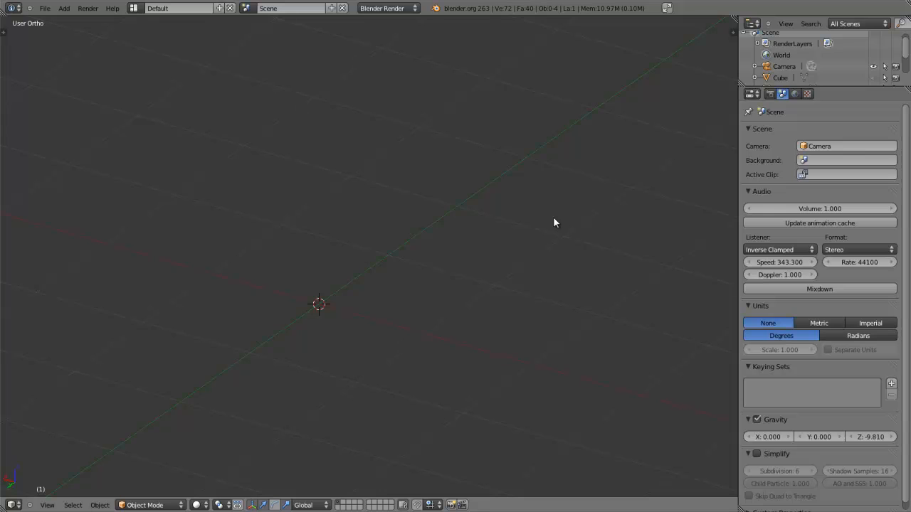
key(alt+h)
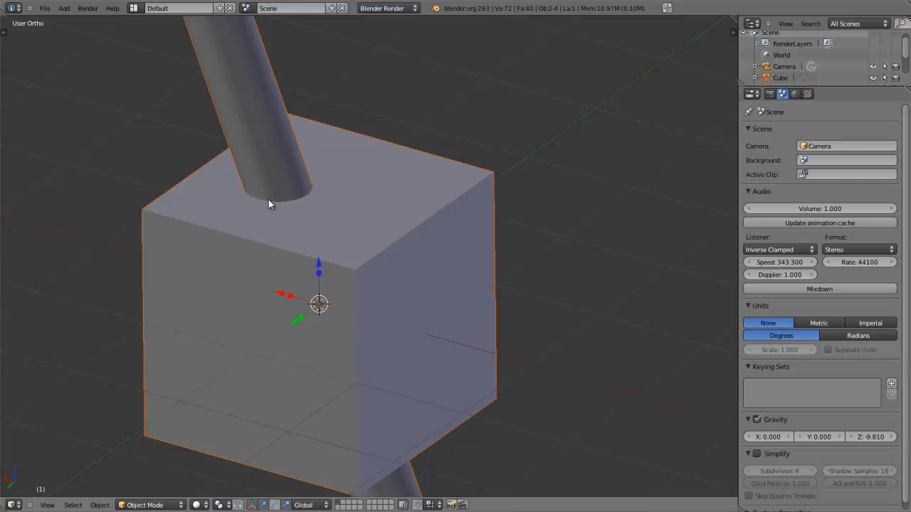
scroll(249, 210, down, 3)
middle_drag(271, 234, 299, 288)
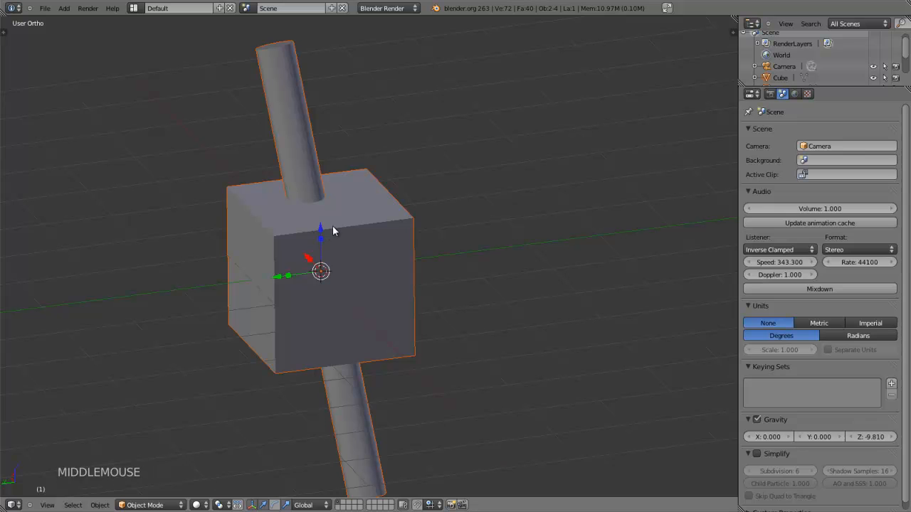
Add a Boolean modifier to the cube with the operation set to Union.
right_click(368, 204)
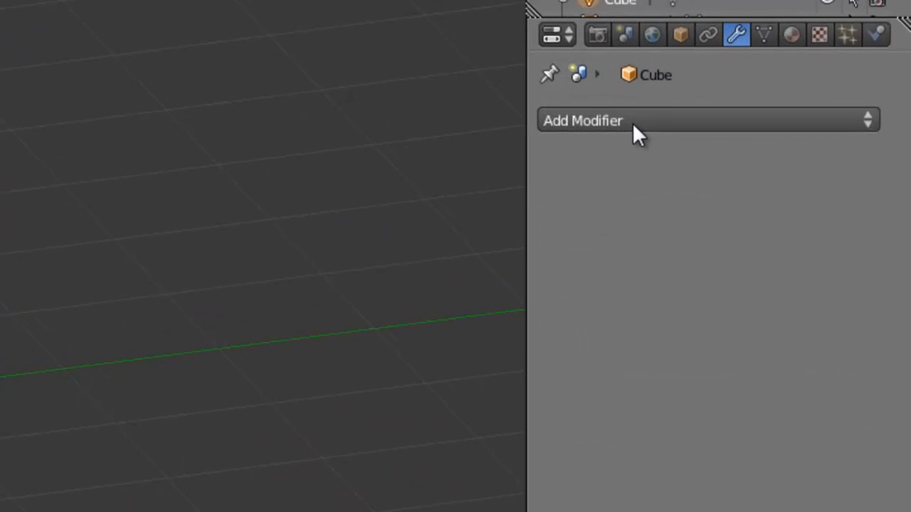
click(785, 132)
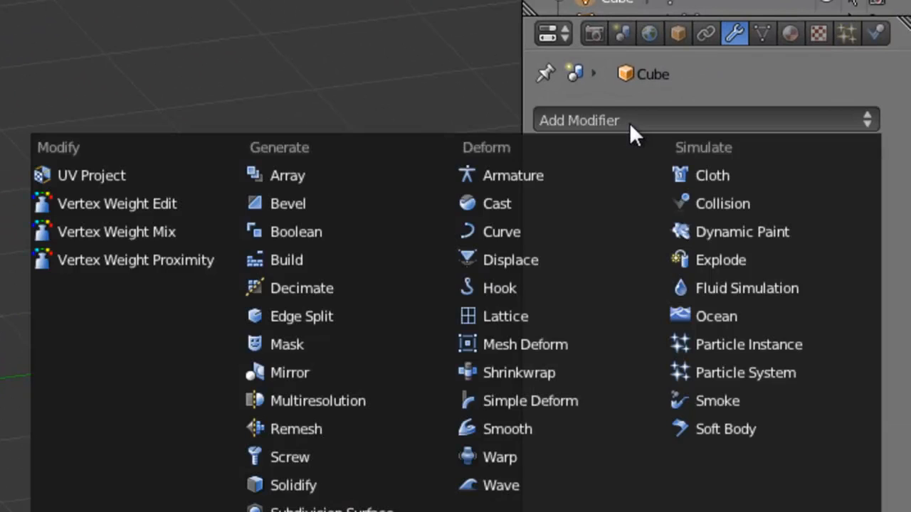
click(306, 233)
click(600, 270)
click(590, 216)
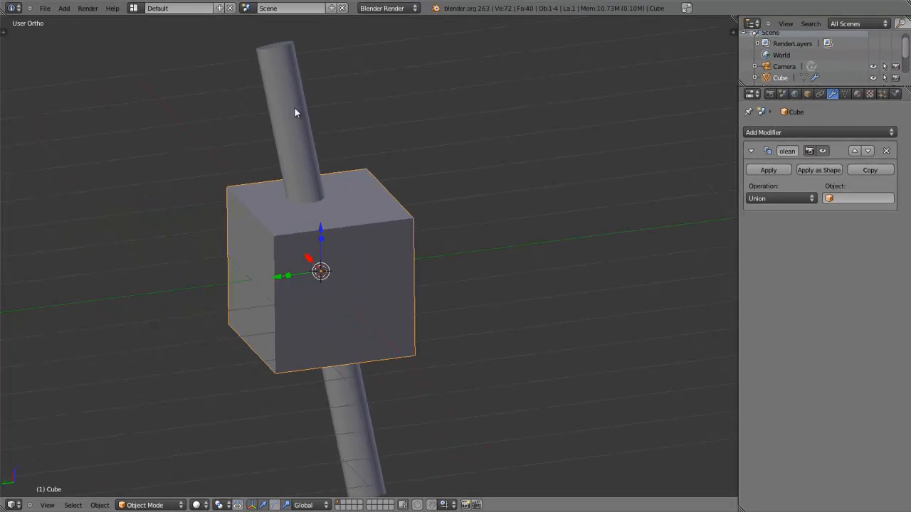
Hide the slanted cylinder and assign Cylinder as the target object of the cube's Boolean modifier.
right_click(294, 107)
key(h)
key(h)
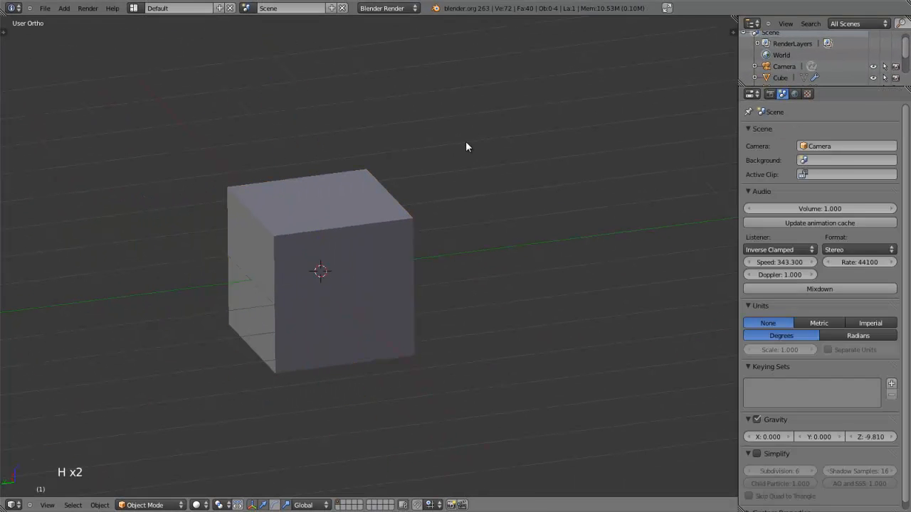
right_click(403, 224)
click(843, 198)
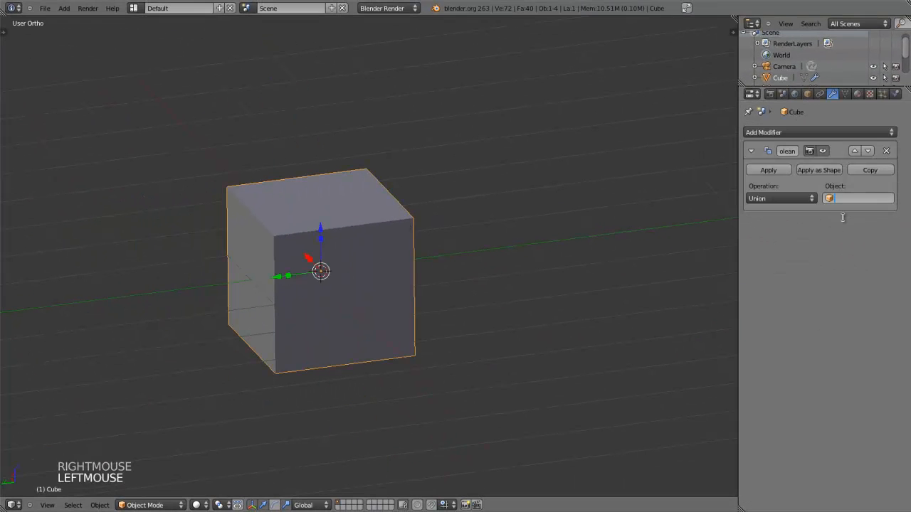
click(843, 213)
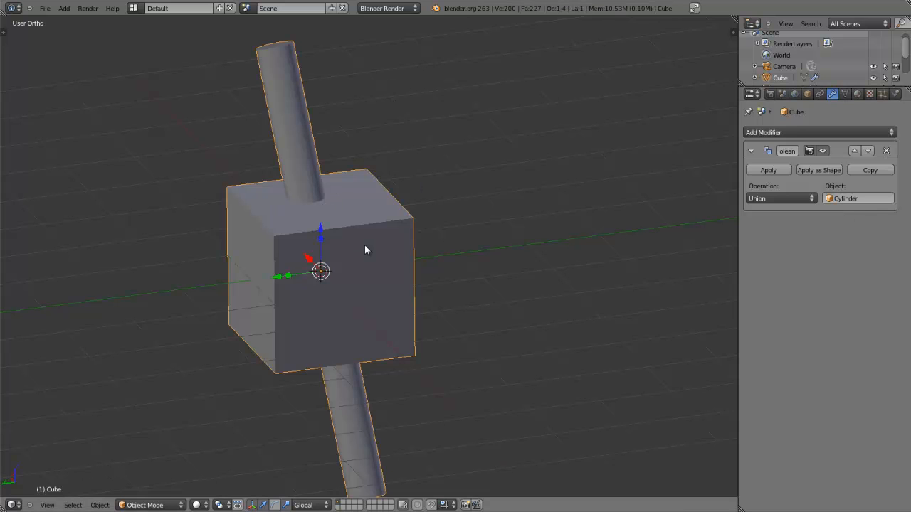
Check the cube's base mesh in Edit Mode, return to Object Mode, and apply the Boolean modifier.
key(Tab)
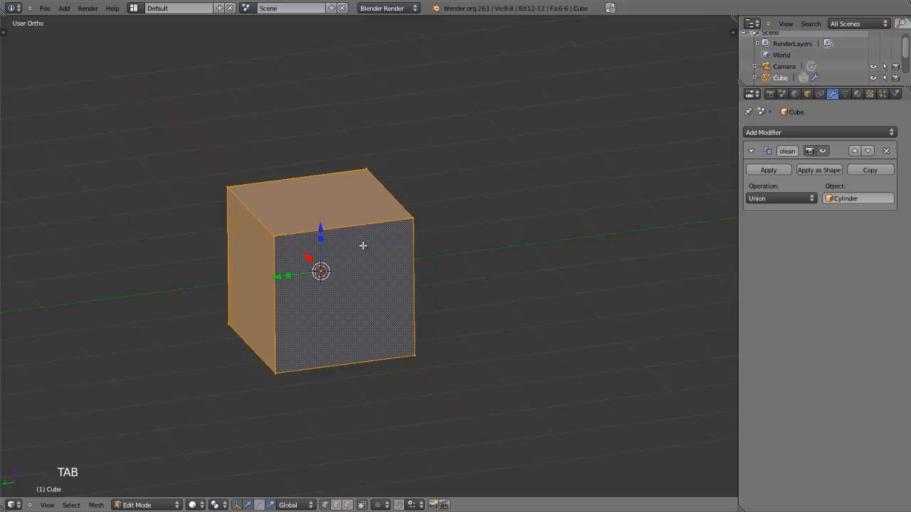
key(Tab)
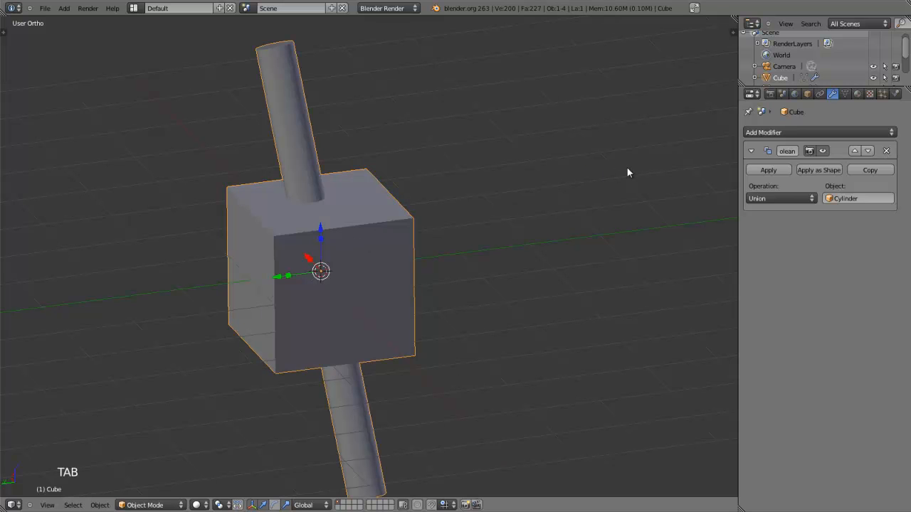
click(768, 170)
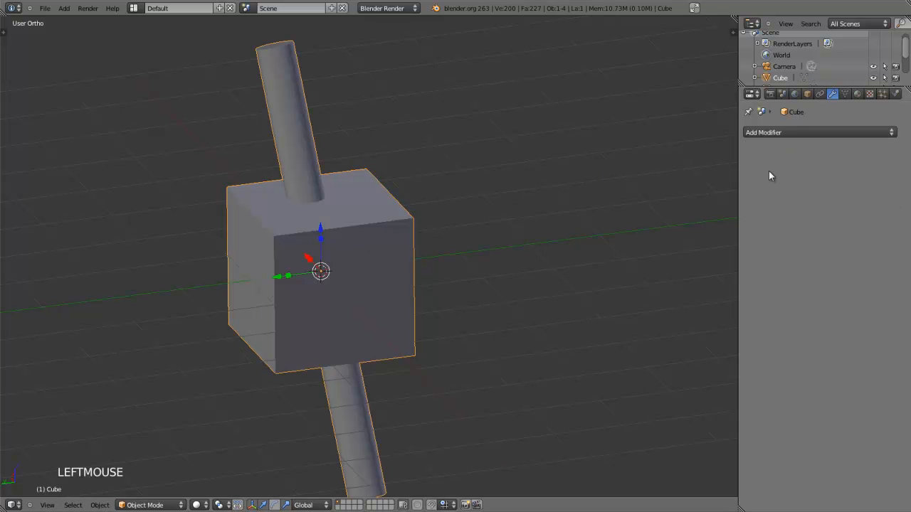
Open the merged mesh in Edit Mode and examine the topology on the cube's top around the cylinder's base.
key(Tab)
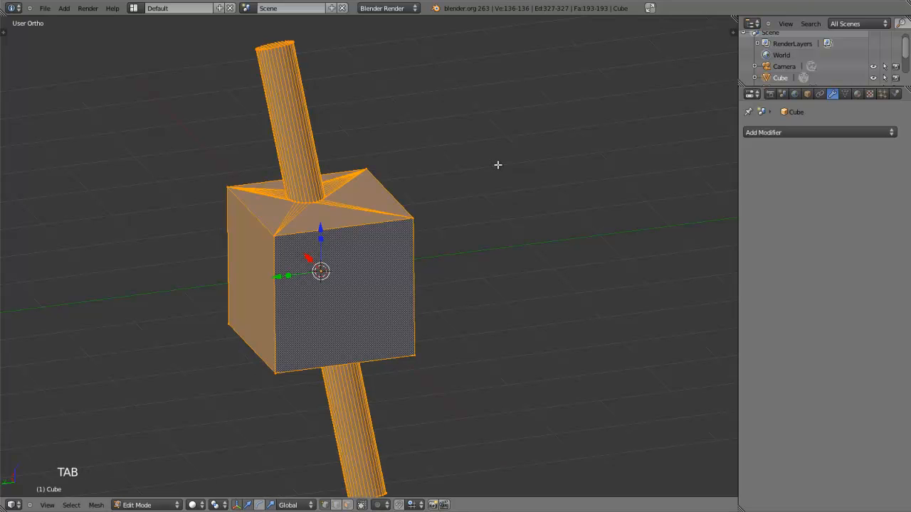
middle_drag(285, 201, 332, 231)
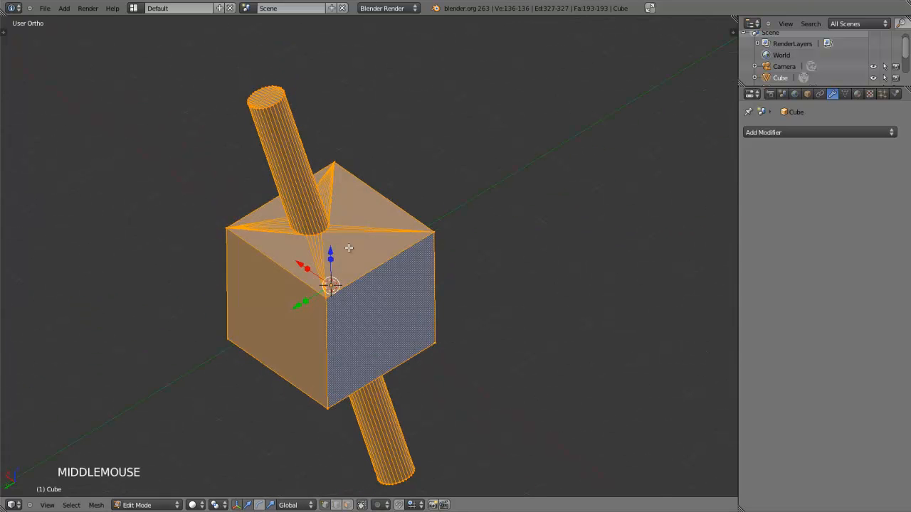
middle_drag(281, 248, 354, 242)
scroll(362, 258, up, 3)
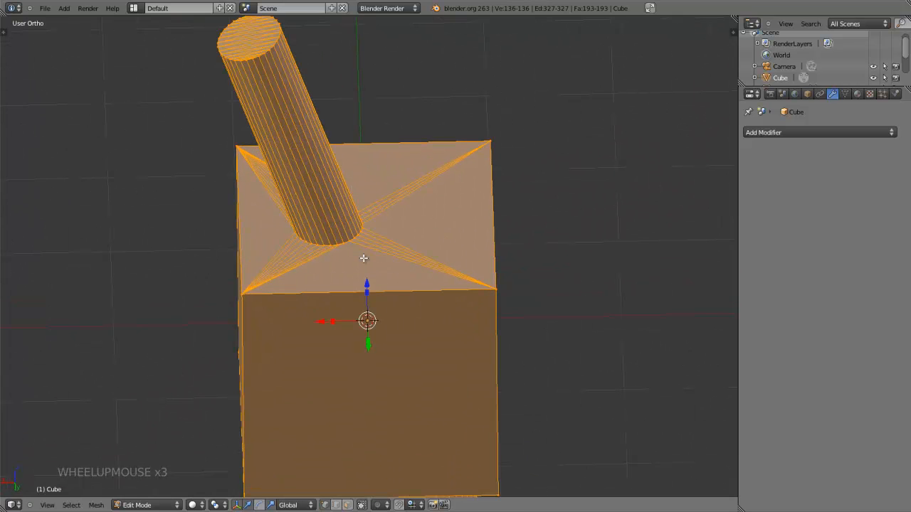
middle_drag(364, 258, 378, 254)
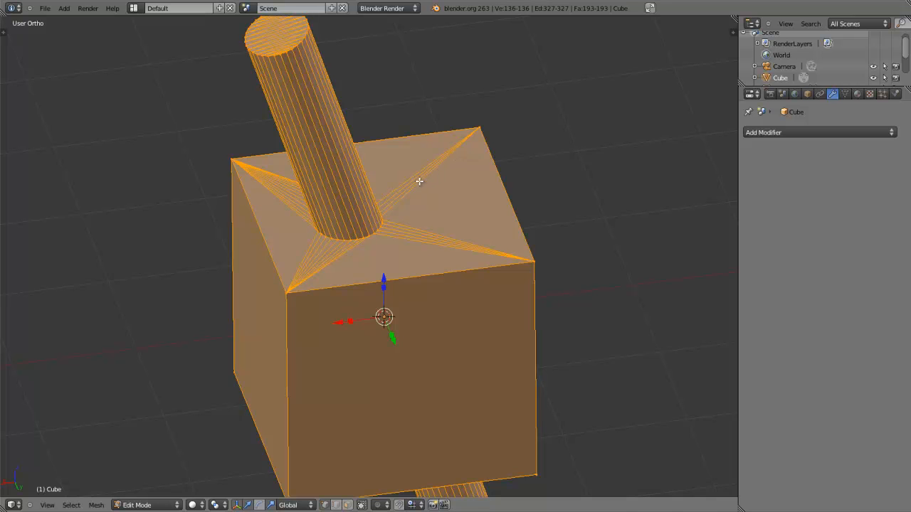
middle_drag(432, 205, 381, 249)
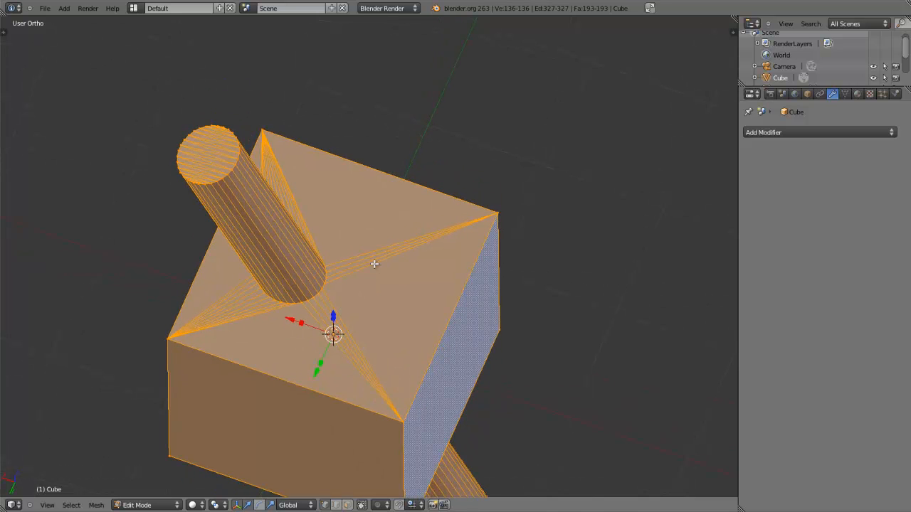
scroll(388, 280, up, 2)
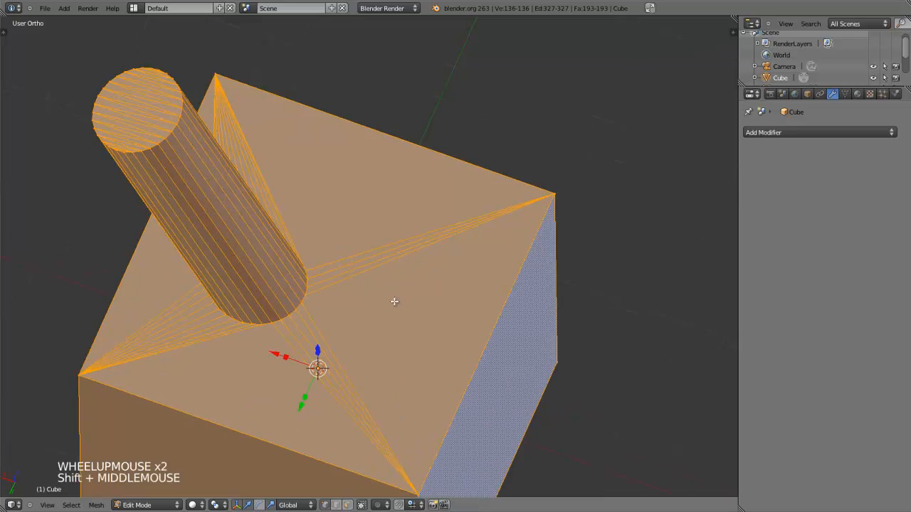
shift+middle_drag(394, 303, 381, 229)
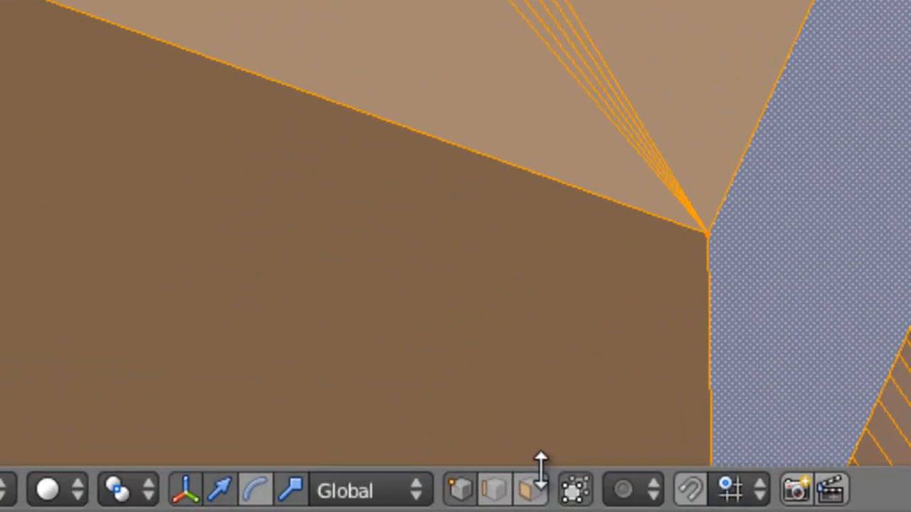
In face selection mode, merge one large triangle on the cube's top with the adjacent thin triangle into a single face.
click(532, 490)
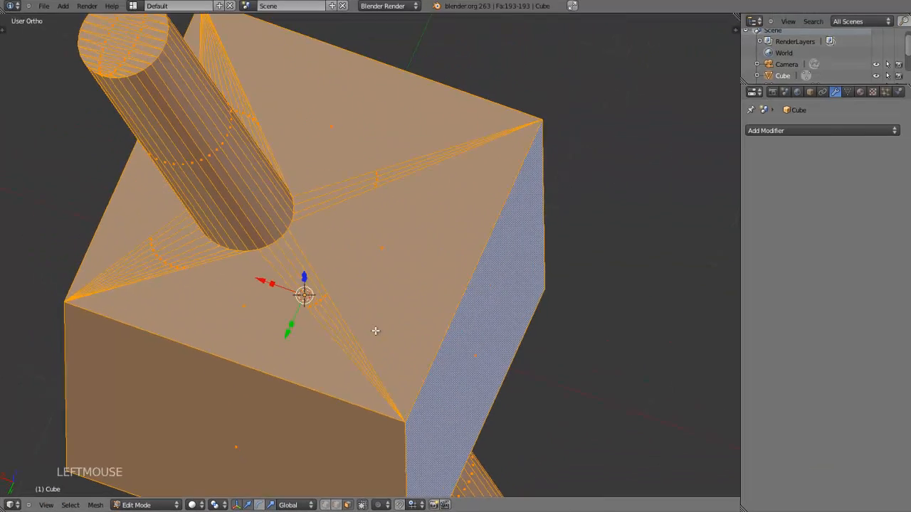
key(a)
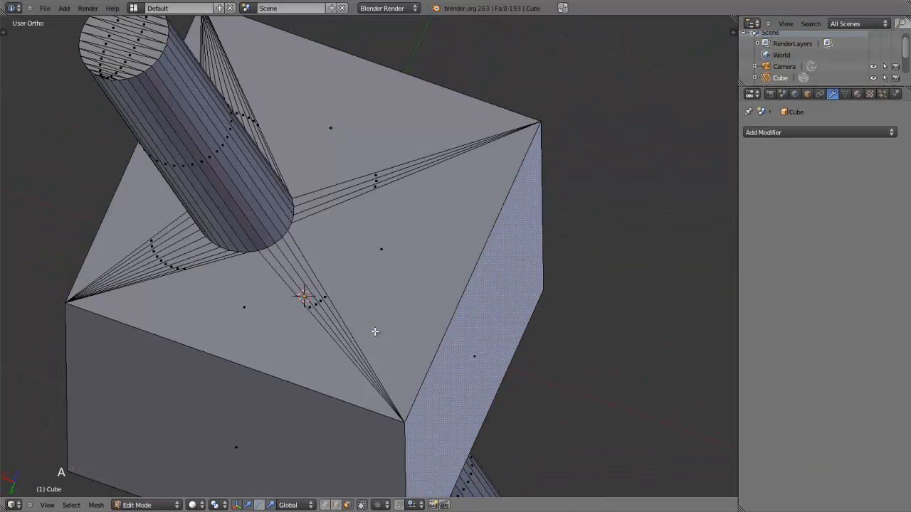
right_click(382, 247)
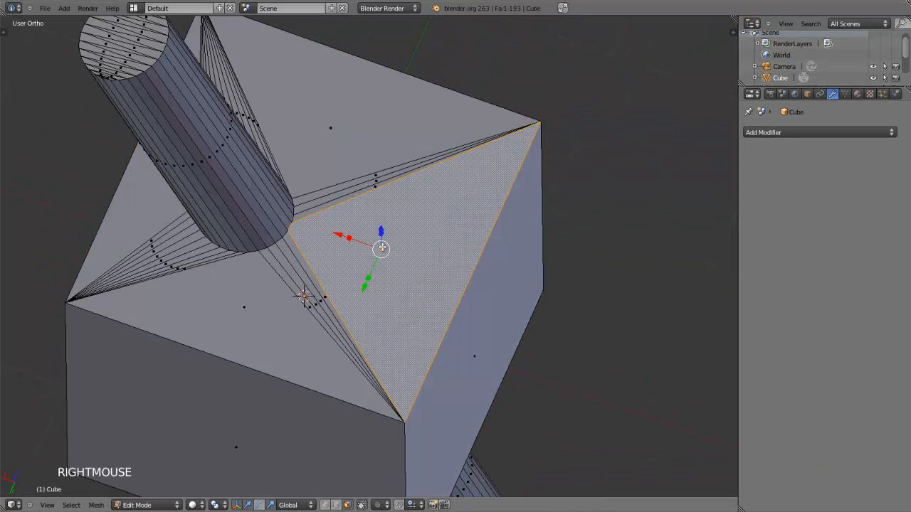
shift+right_click(376, 187)
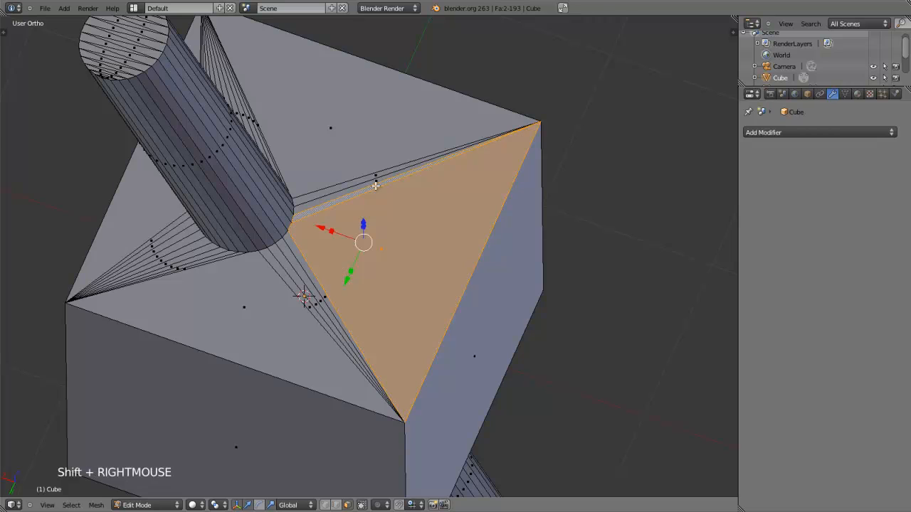
key(f)
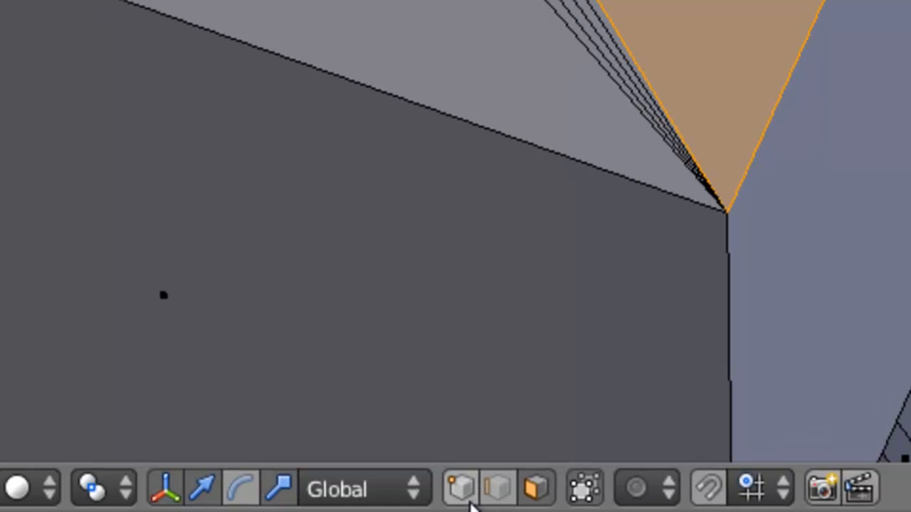
Switch to vertex selection and pick the merged face's corner vertices one by one to inspect its outline.
click(325, 506)
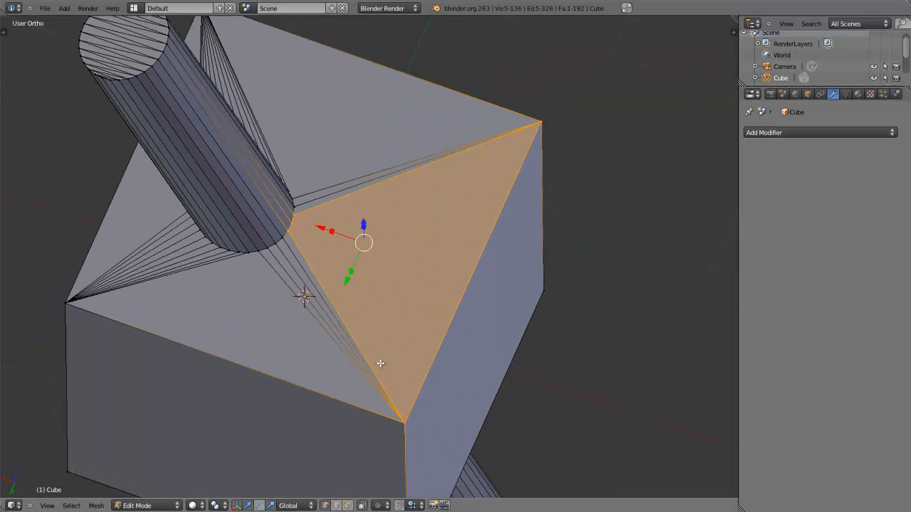
right_click(404, 421)
right_click(540, 121)
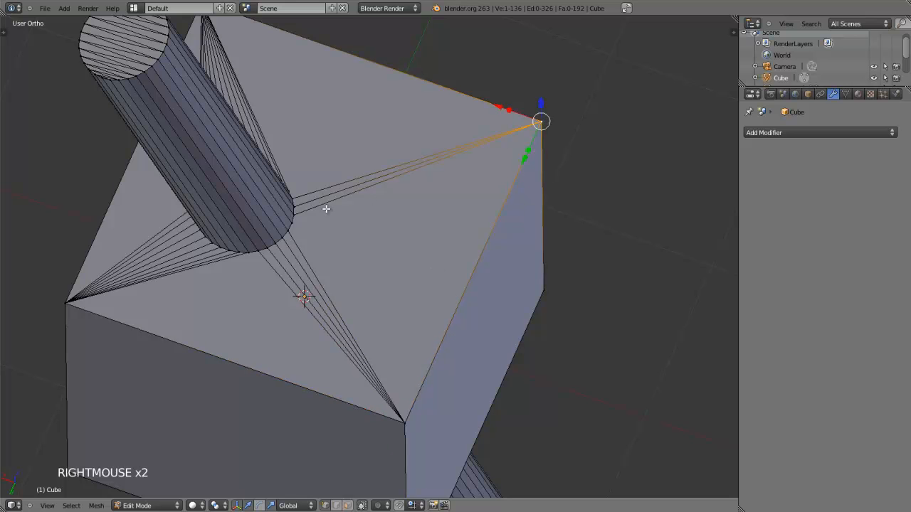
right_click(296, 213)
right_click(292, 218)
right_click(287, 230)
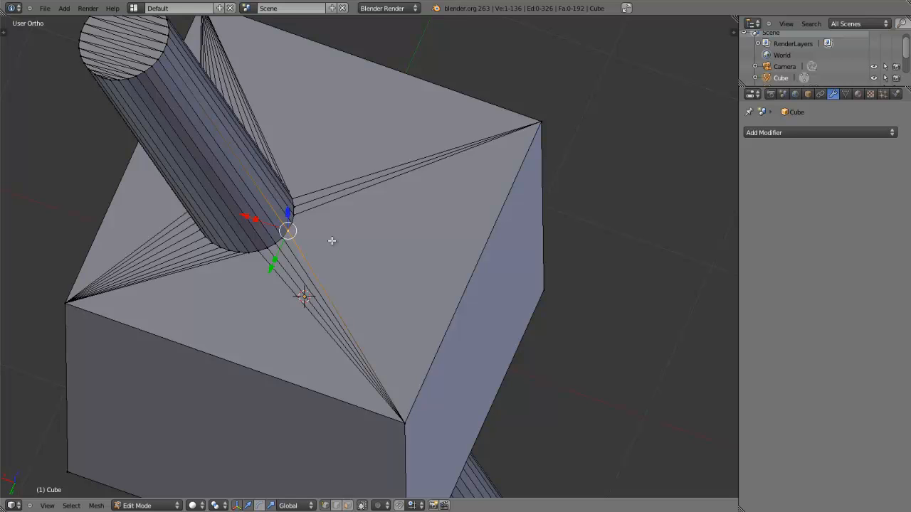
Return to face selection and merge the two remaining thin triangles beside the combined top face into it, one after the other.
click(347, 506)
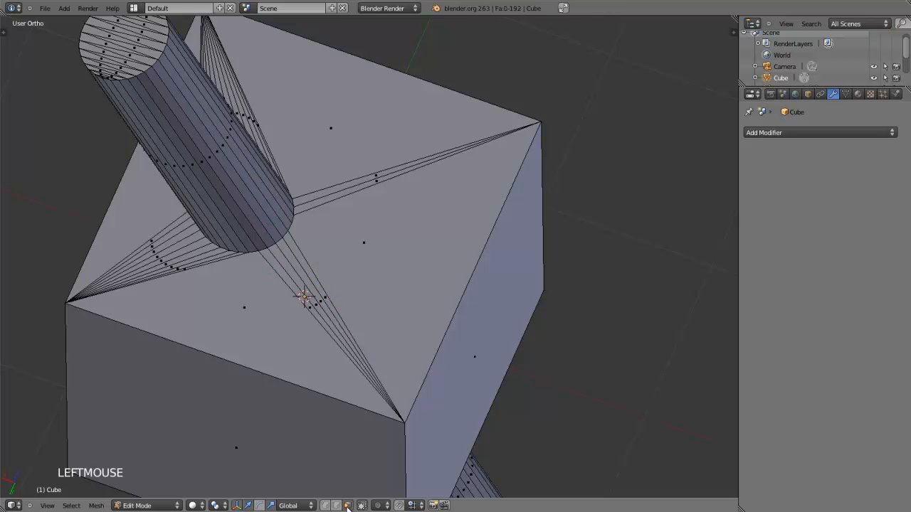
right_click(366, 243)
shift+right_click(391, 190)
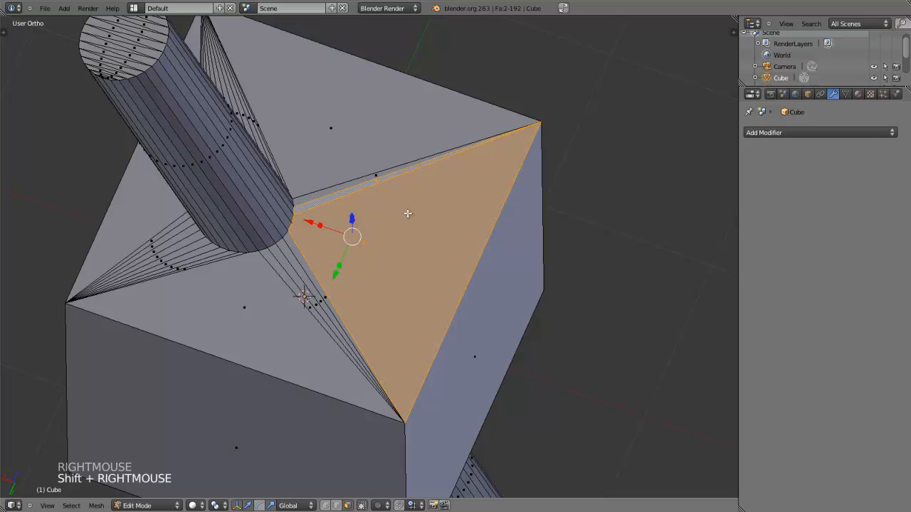
key(f)
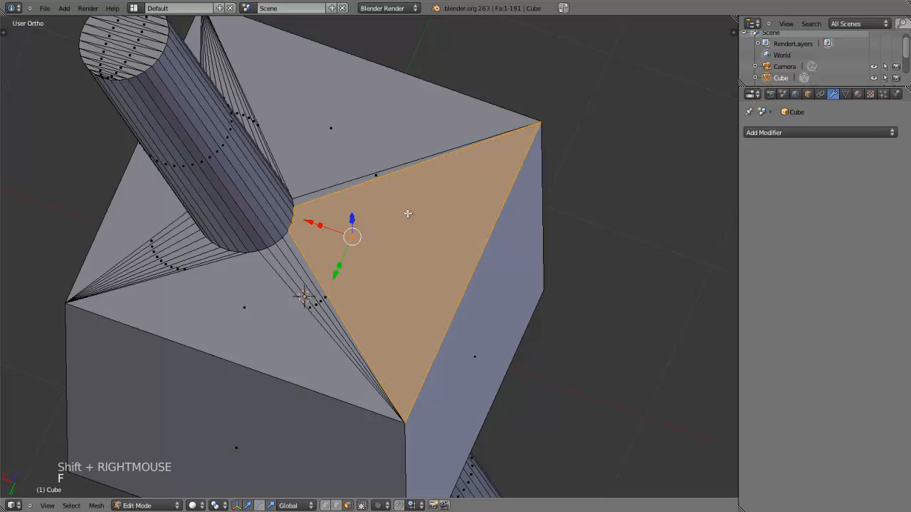
shift+right_click(376, 177)
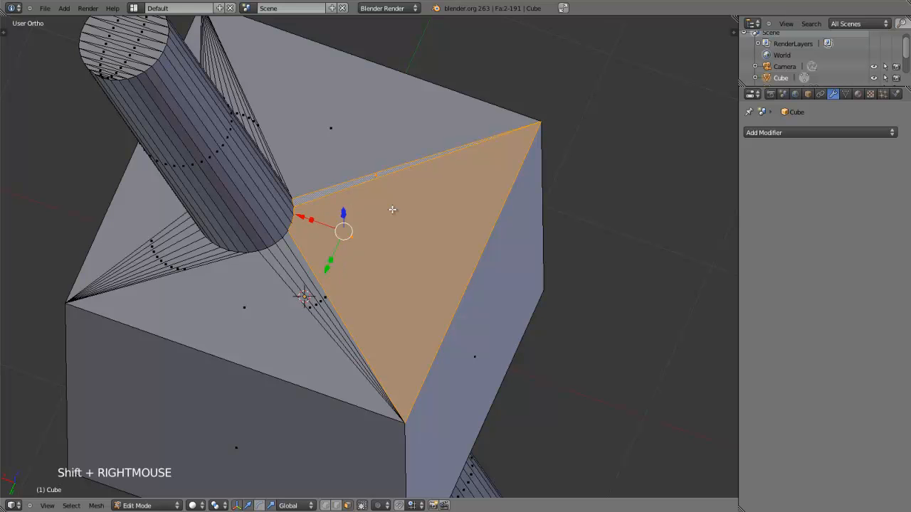
key(f)
Merge the neighbouring large triangle on the cube's top into the combined face.
mouse_move(390, 207)
middle_down()
mouse_move(439, 205)
mouse_move(385, 200)
middle_up()
shift+right_click(385, 200)
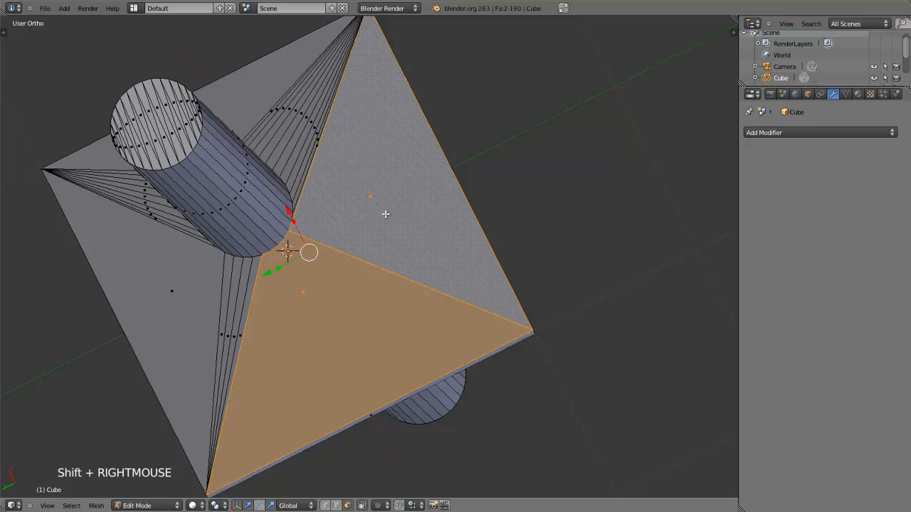
key(f)
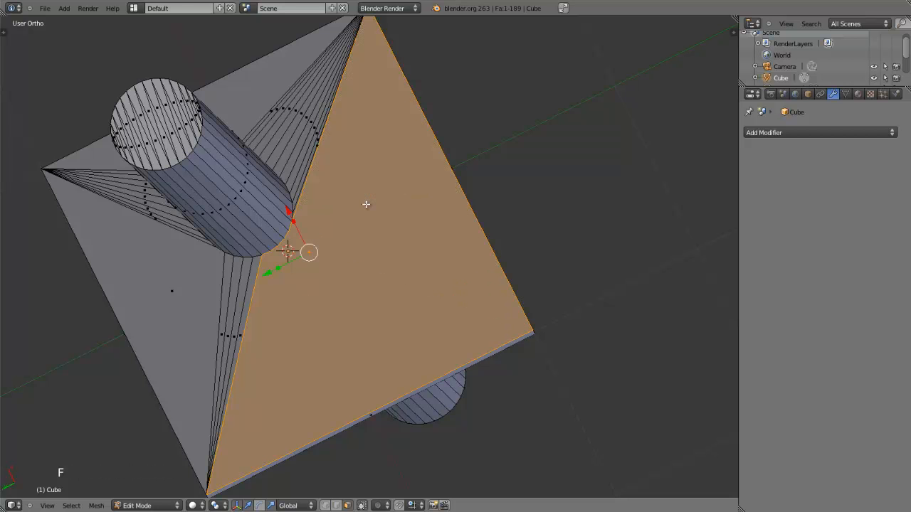
middle_drag(361, 351, 314, 326)
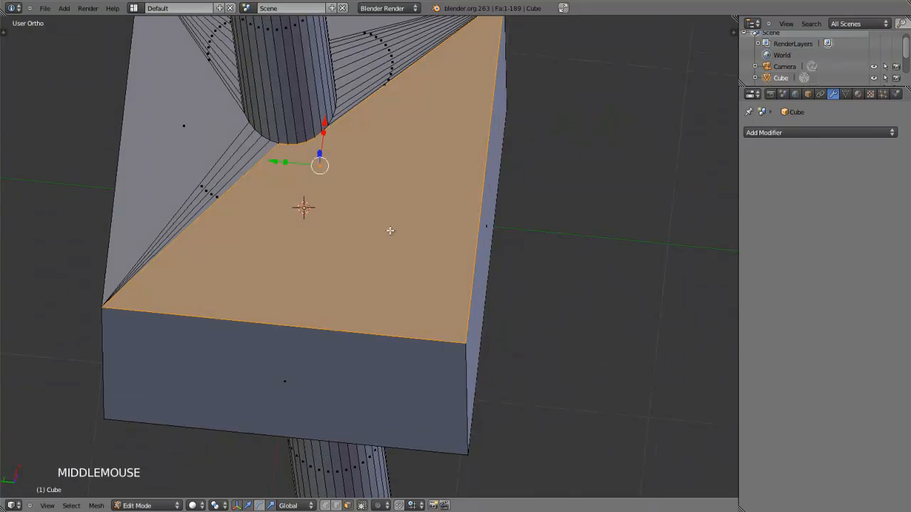
shift+middle_drag(388, 192, 387, 230)
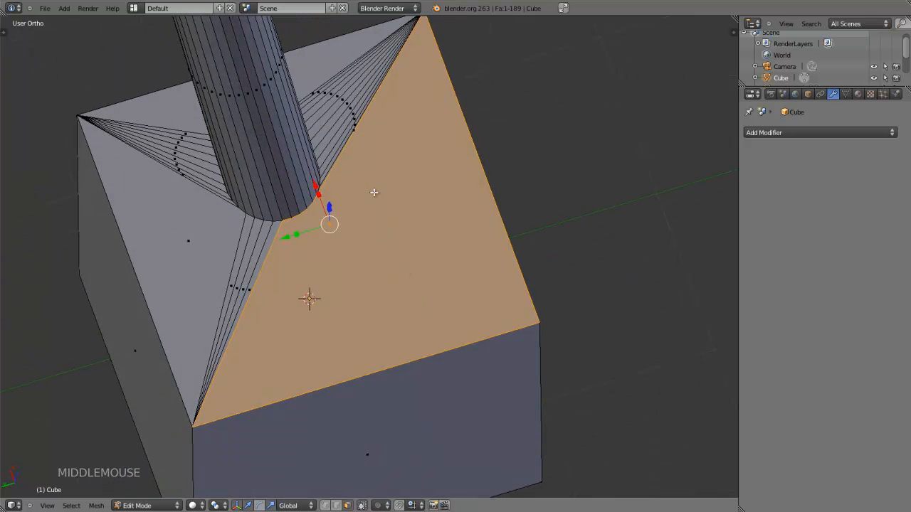
middle_drag(296, 310, 364, 285)
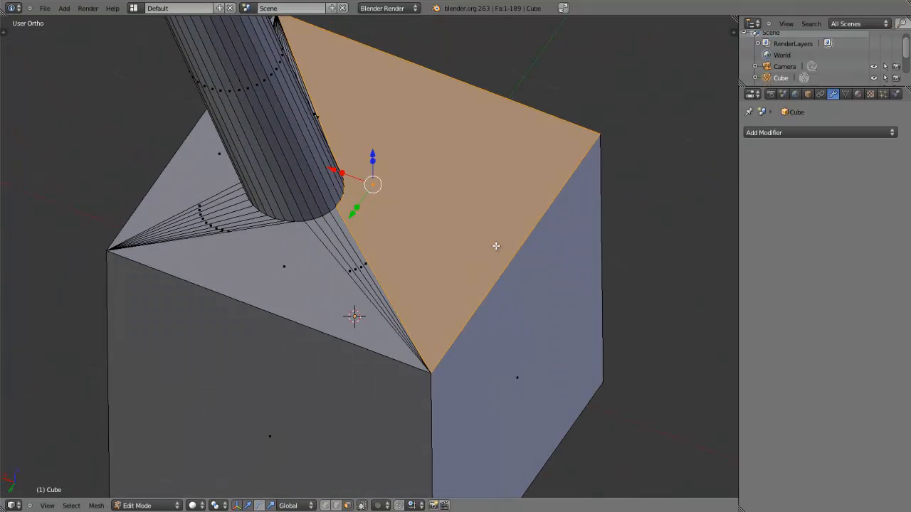
scroll(496, 246, down, 2)
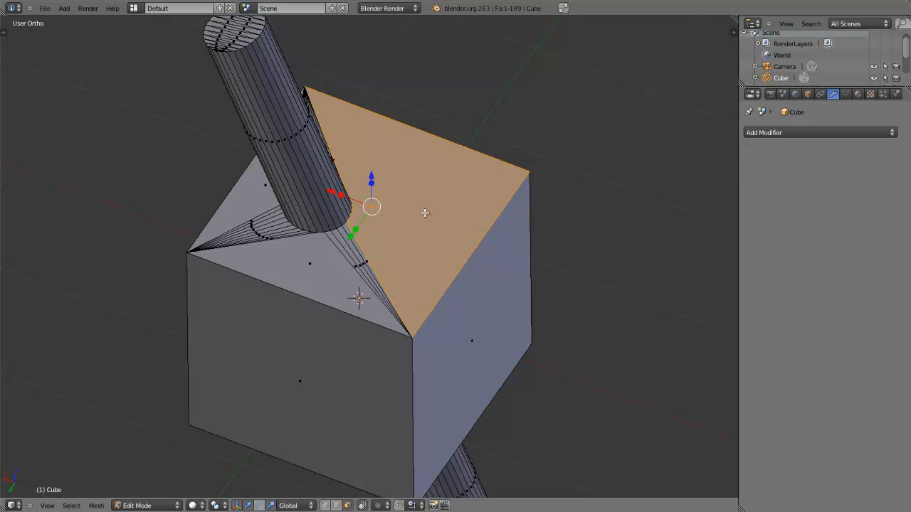
middle_drag(425, 213, 369, 226)
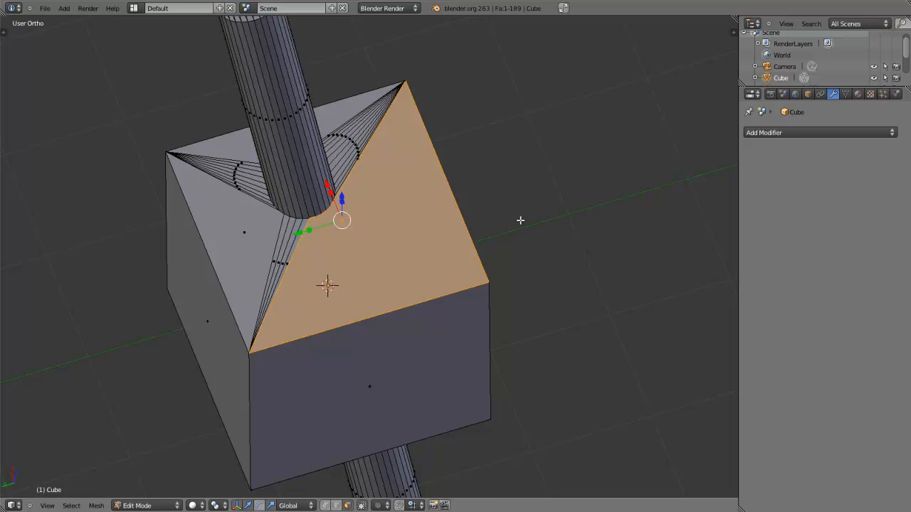
middle_drag(427, 256, 460, 229)
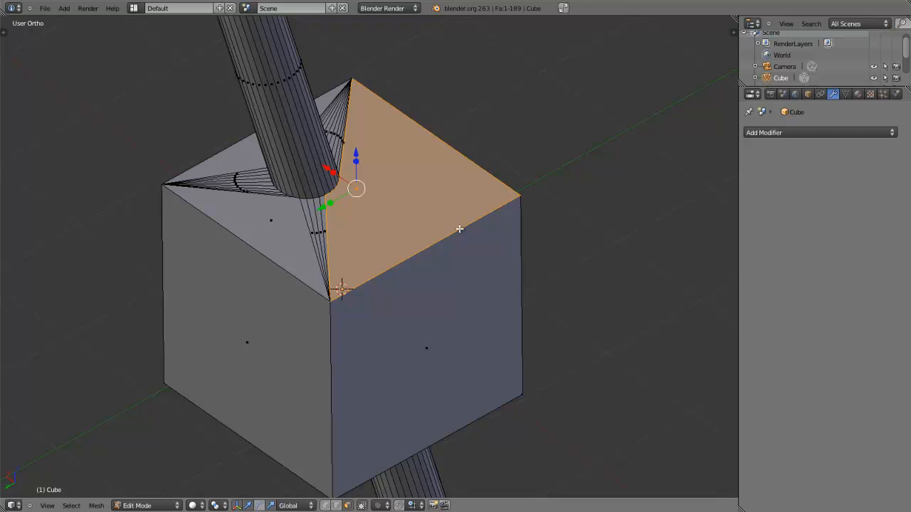
Return to object mode, delete the merged cube-and-cylinder object, and add a new cube mesh in its place.
key(Tab)
key(Delete)
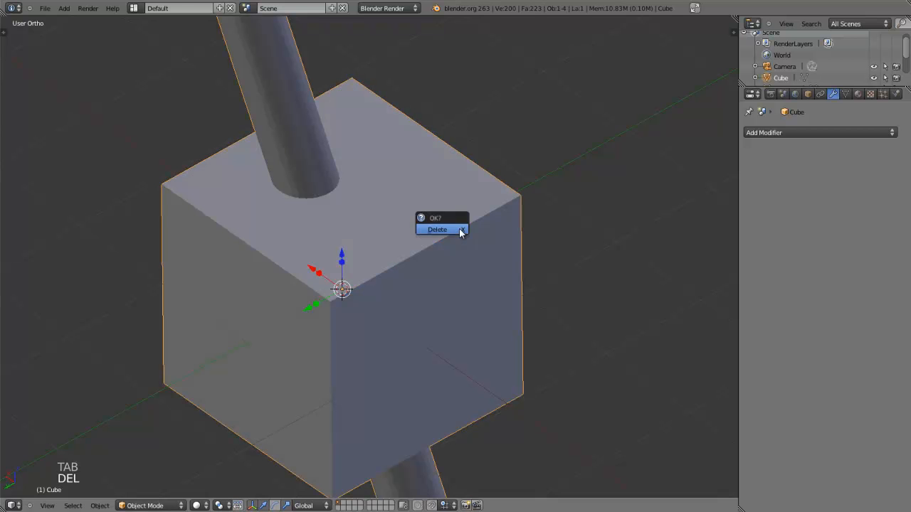
click(459, 232)
key(shift+a)
mouse_move(459, 229)
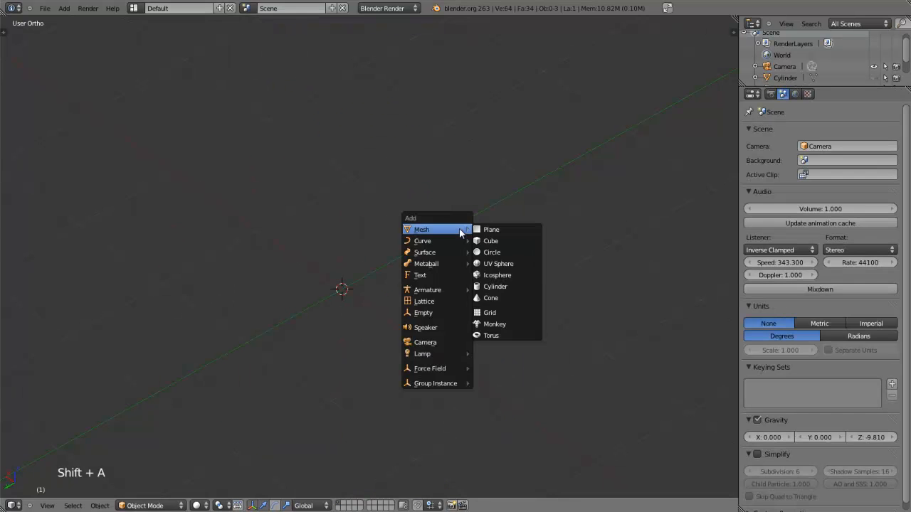
click(484, 240)
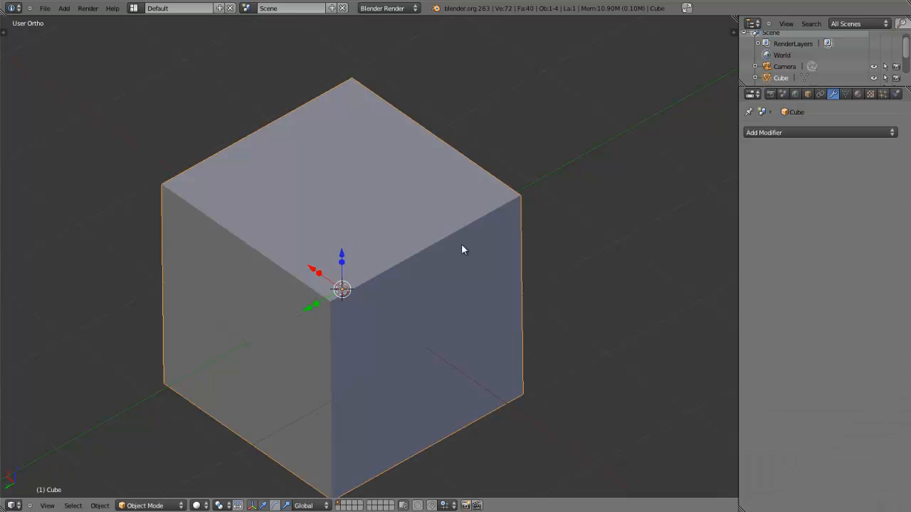
Reveal the hidden cylinder running through the new cube and hide it again.
key(alt+h)
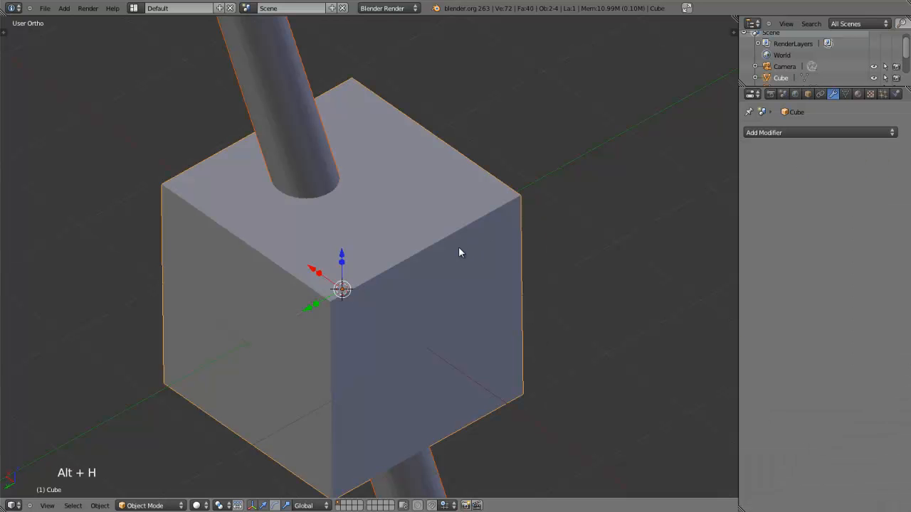
right_click(250, 97)
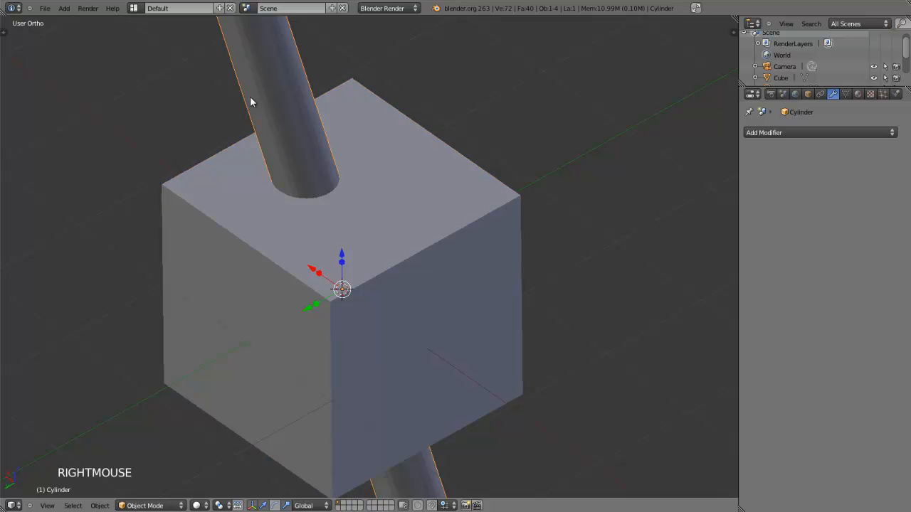
key(h)
key(h)
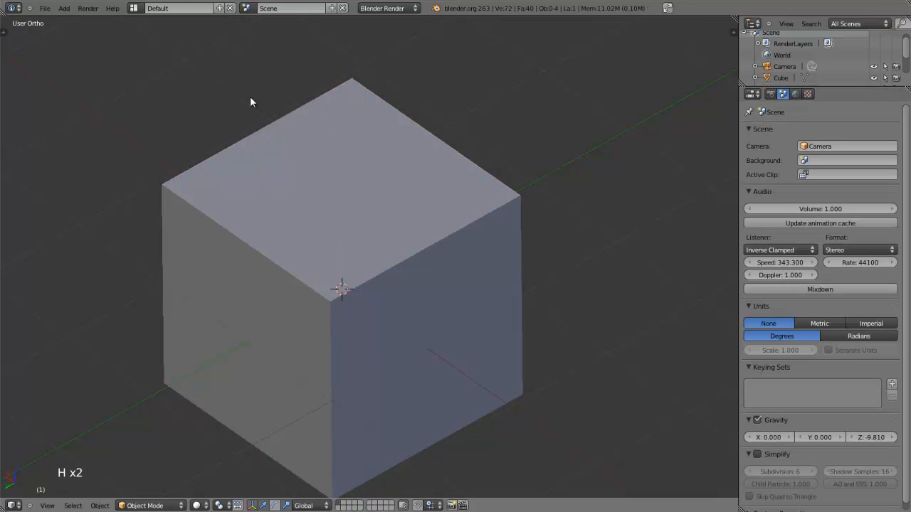
Add a Boolean modifier to the cube and set its operation to Difference.
right_click(312, 154)
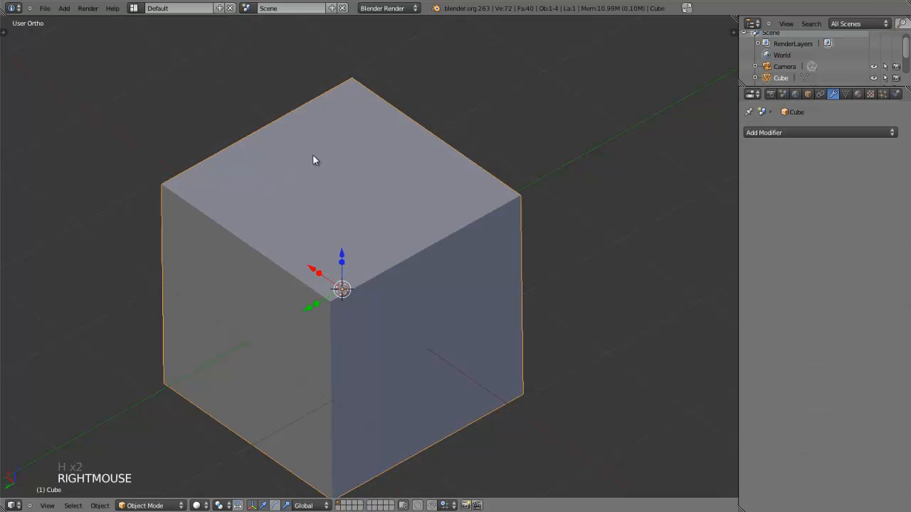
click(755, 133)
click(638, 182)
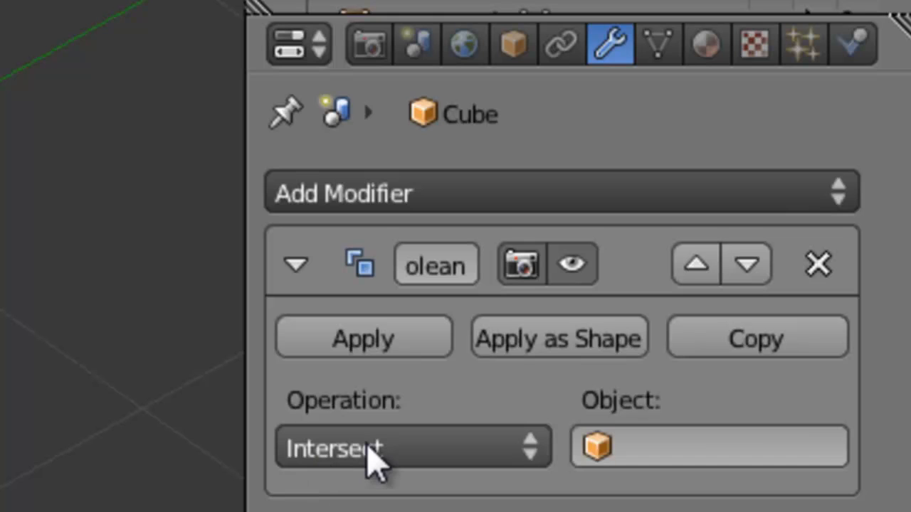
click(368, 445)
key(Escape)
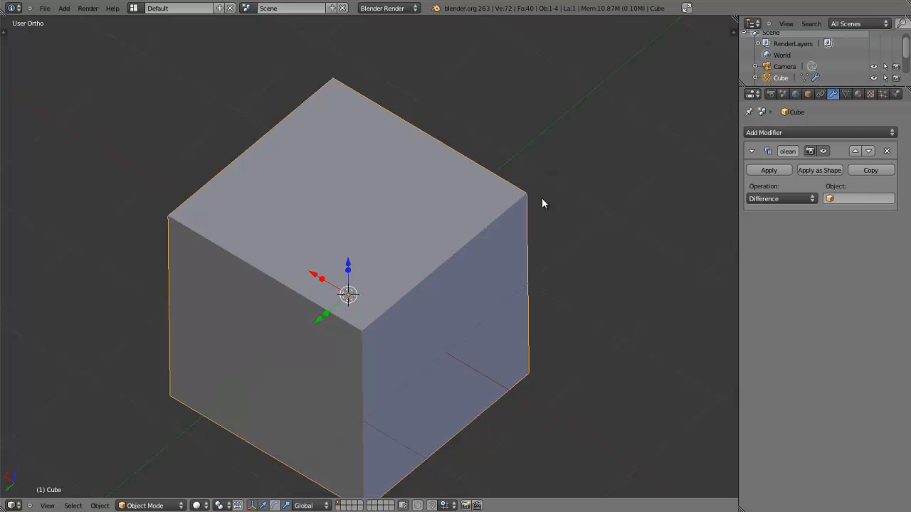
Reveal the hidden cylinder again and select the cube carrying the Boolean modifier.
key(alt+h)
scroll(542, 204, down, 2)
middle_drag(501, 239, 400, 283)
right_click(441, 254)
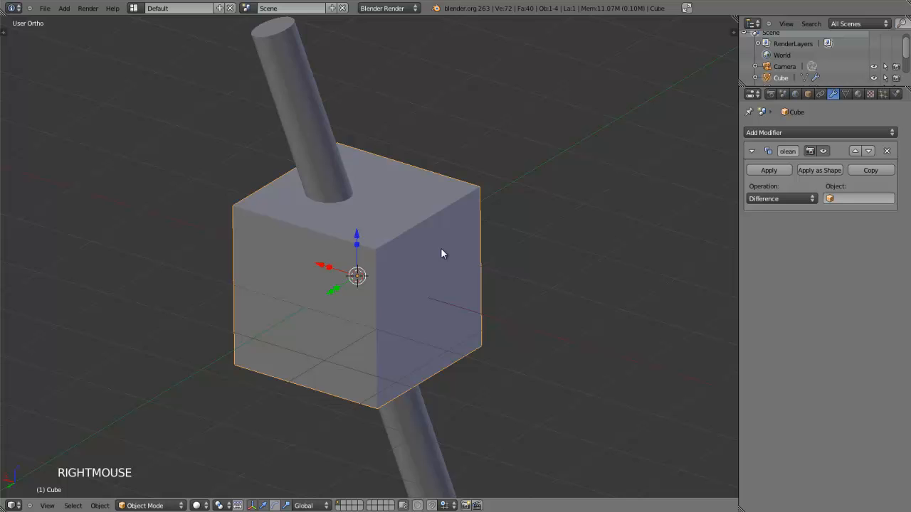
Set the Difference modifier's object to Cylinder and hide the cylinder to examine the cut in the cube.
click(852, 203)
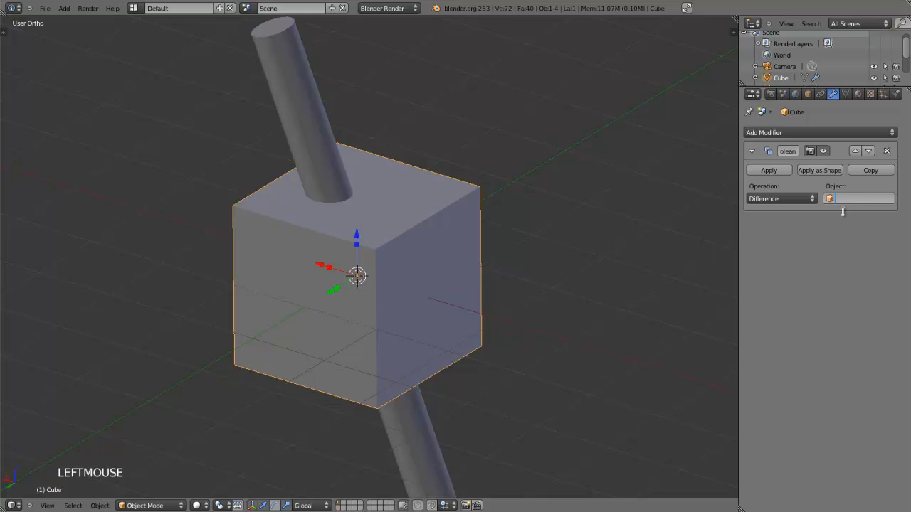
click(843, 211)
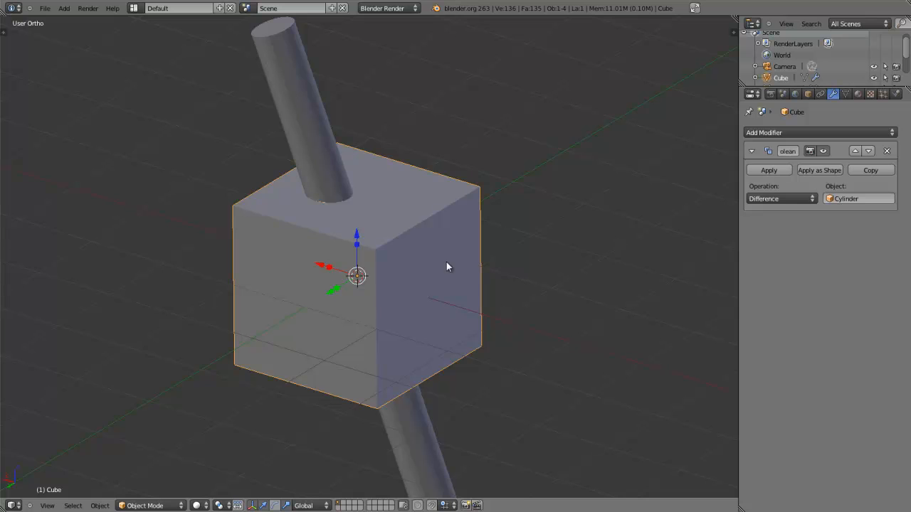
right_click(303, 93)
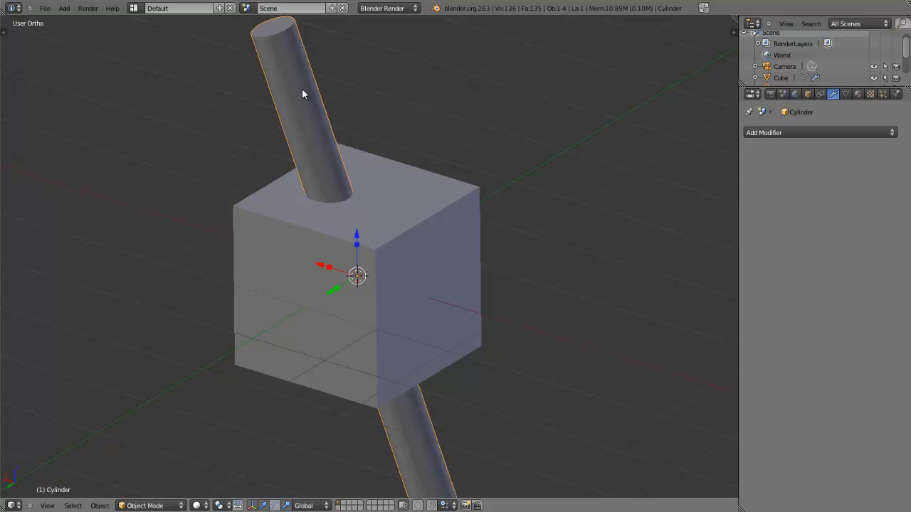
key(h)
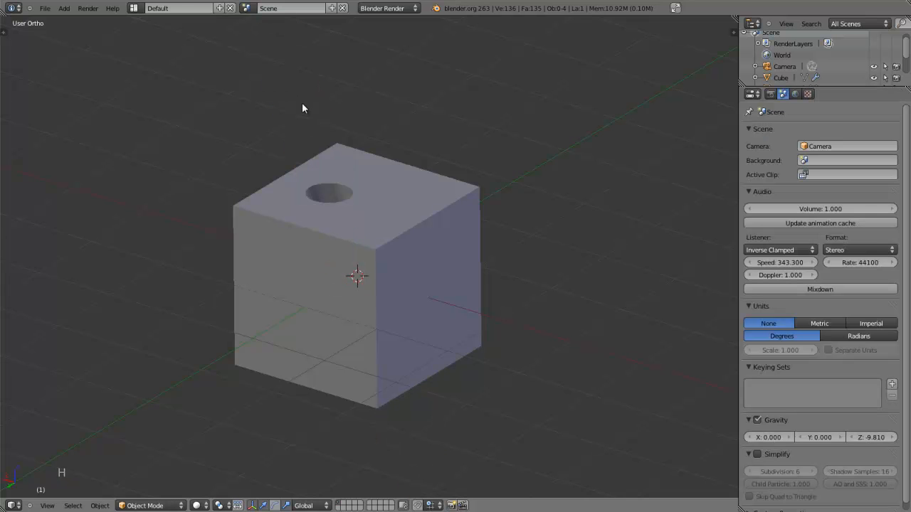
middle_drag(280, 167, 472, 276)
scroll(378, 244, up, 2)
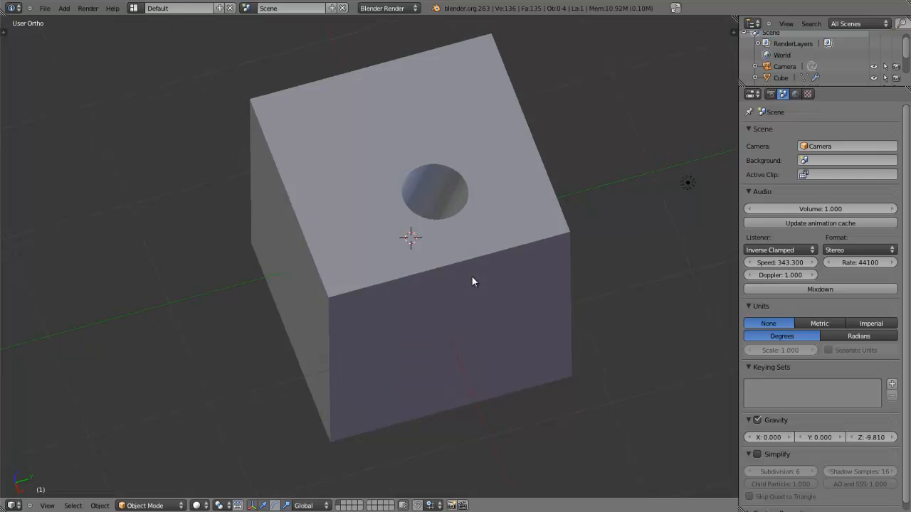
Select the cube, examine its hole from other sides, and look at the modifier's operation choices.
right_click(472, 281)
scroll(472, 282, down, 3)
middle_drag(472, 282, 352, 288)
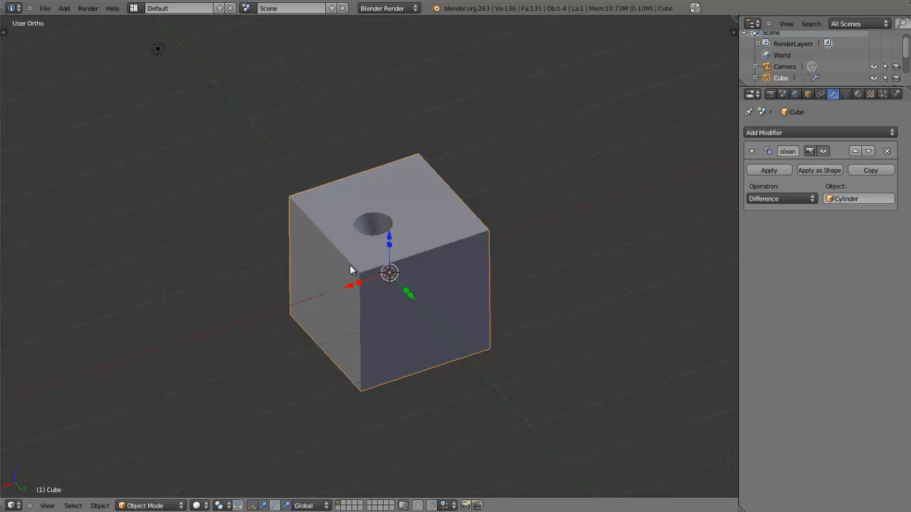
middle_drag(349, 265, 477, 268)
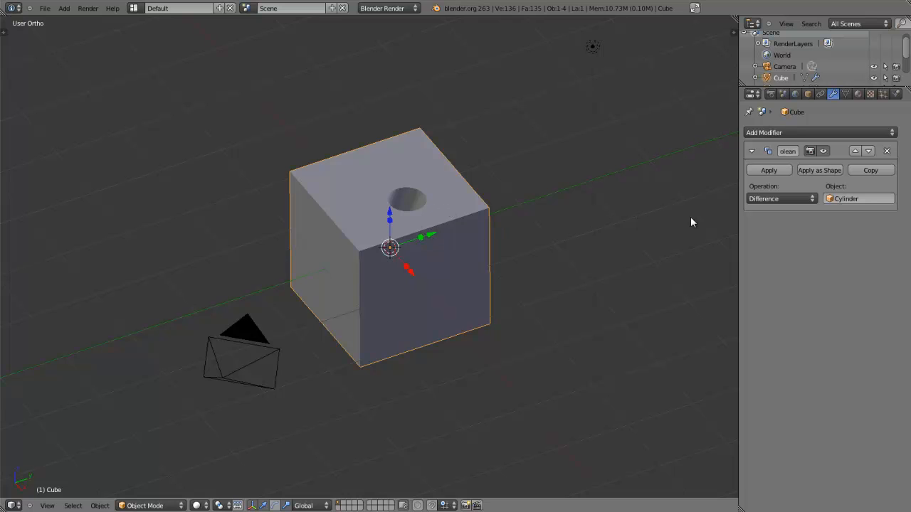
click(776, 199)
click(775, 199)
Undo the latest changes back to before the cylinder was assigned to the Boolean modifier.
key(ctrl+z)
key(ctrl+z)
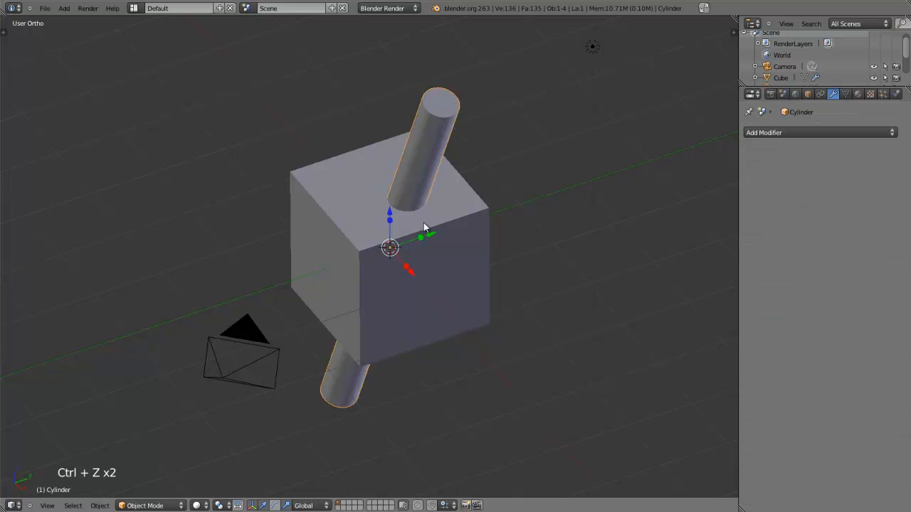
key(ctrl+z)
key(ctrl+z)
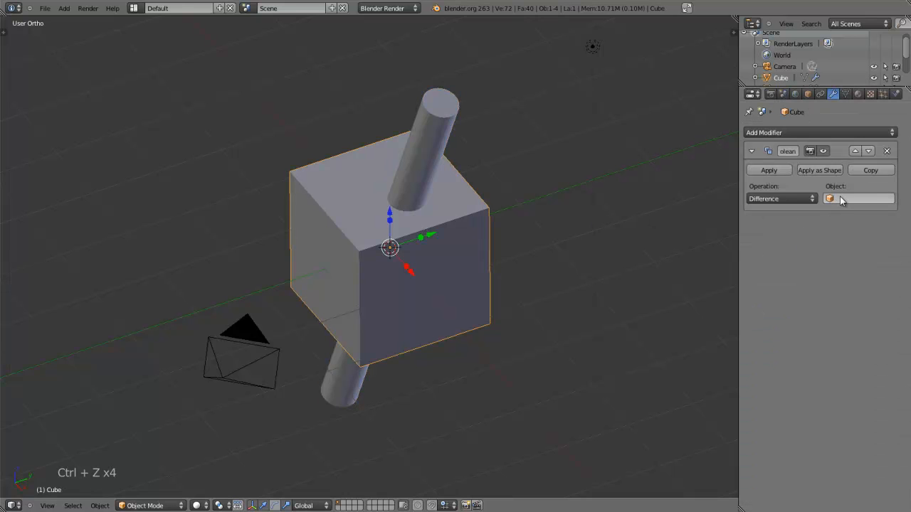
Hide the cylinder to check the uncut cube, and reveal it again.
right_click(436, 140)
key(h)
key(h)
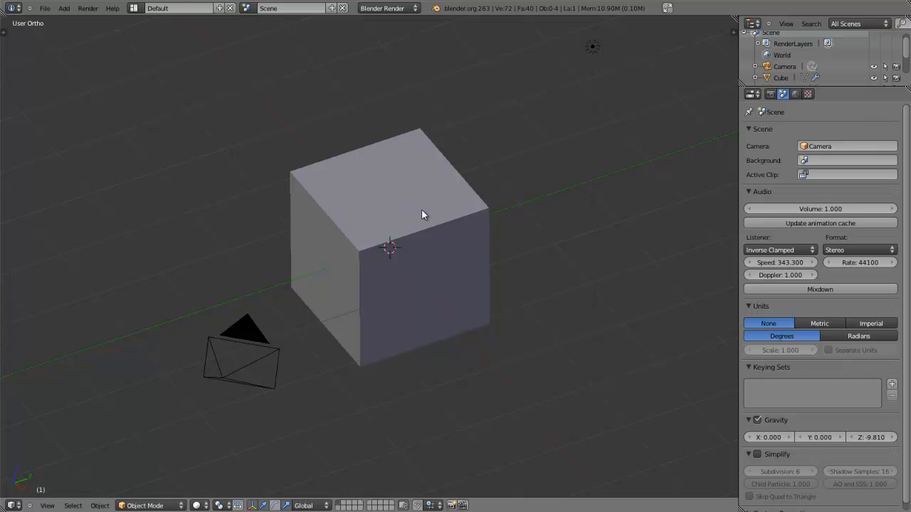
key(alt+h)
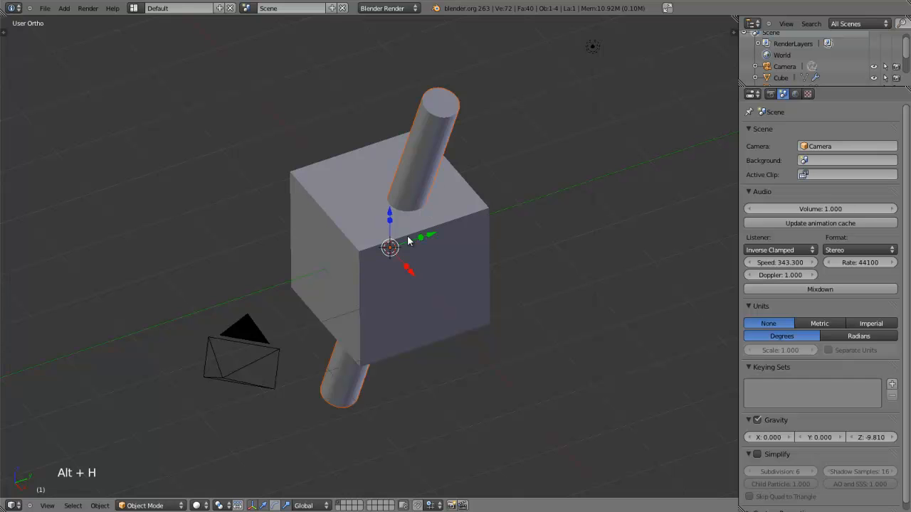
Move the cylinder upward and sideways so its lower end sits in the cube and partly protrudes from one side near a corner.
middle_drag(411, 243, 422, 273)
drag(392, 212, 383, 78)
click(384, 74)
drag(426, 107, 492, 100)
middle_drag(492, 100, 421, 296)
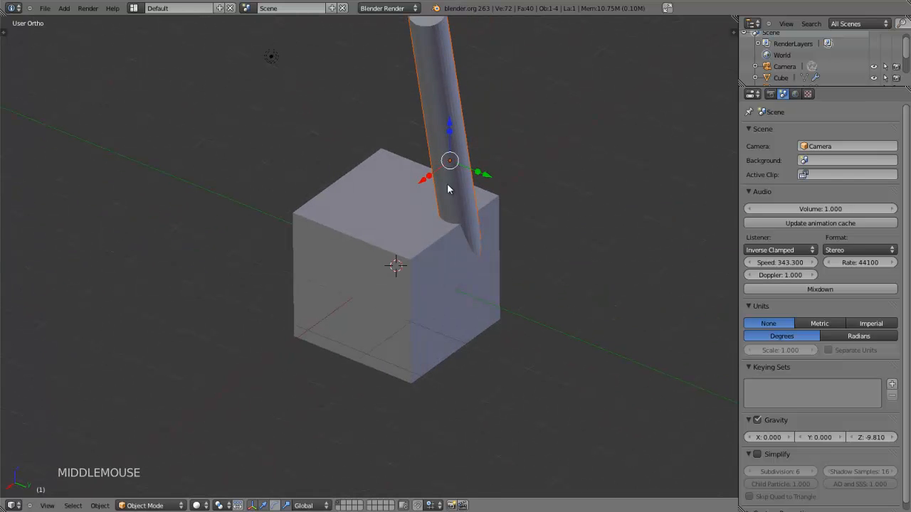
drag(439, 181, 455, 160)
drag(469, 114, 452, 59)
drag(435, 109, 438, 130)
middle_drag(532, 202, 437, 207)
drag(343, 145, 320, 143)
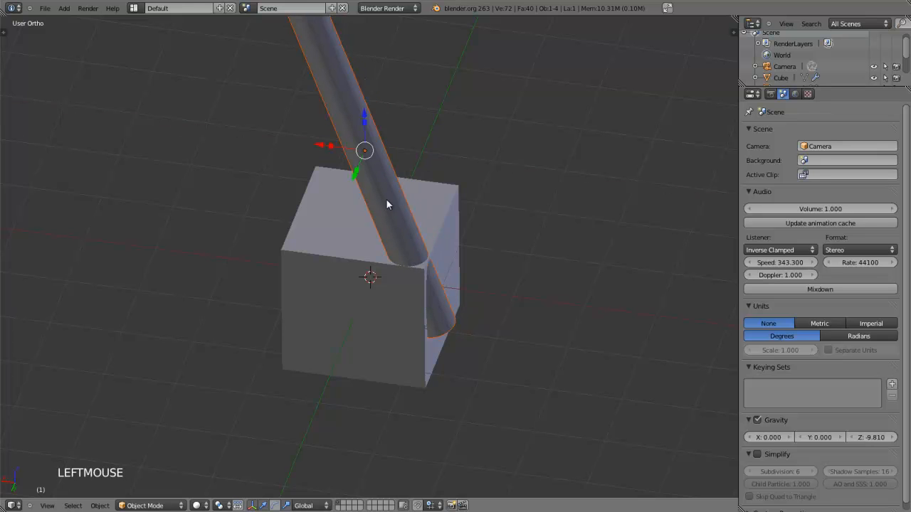
Set the cube's Boolean Difference object to Cylinder and hide the cylinder.
right_click(433, 211)
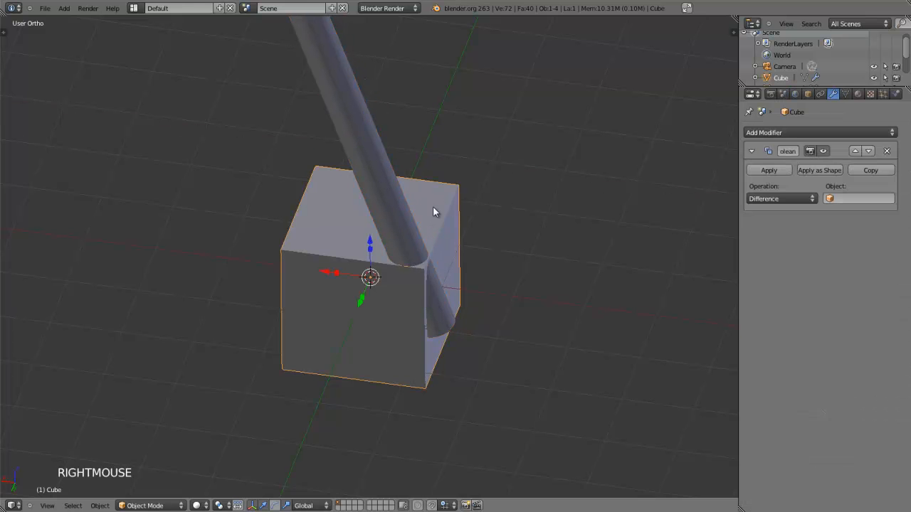
click(853, 199)
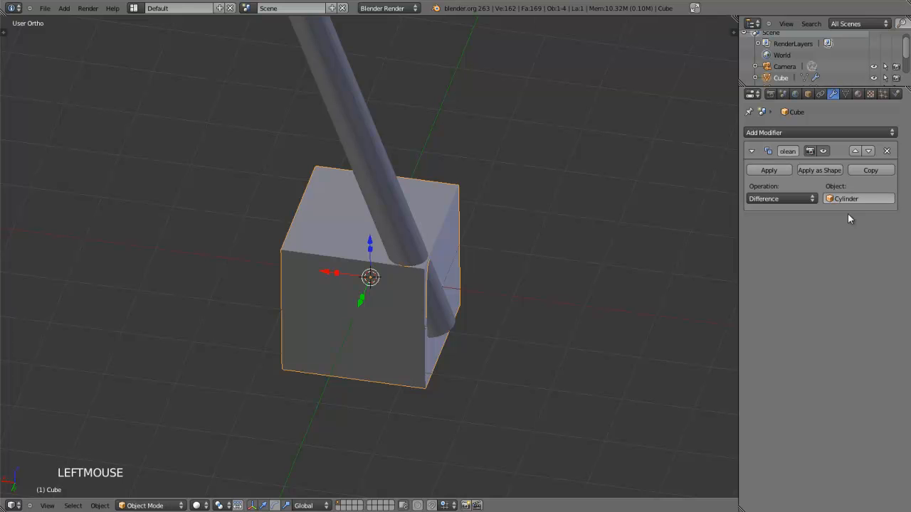
right_click(345, 146)
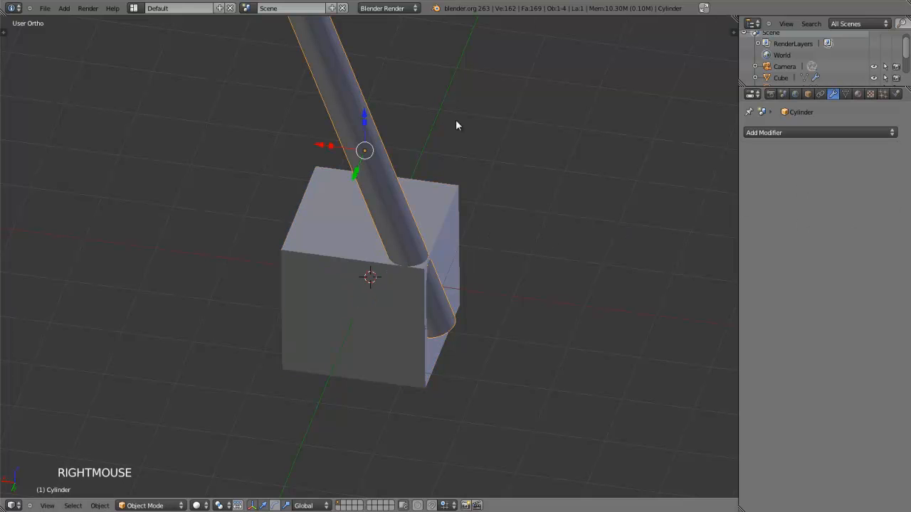
key(h)
key(h)
Examine the cut through the cube's top and side up close, and compare it with the base mesh in edit mode.
middle_drag(377, 269, 369, 246)
scroll(392, 338, up, 2)
scroll(367, 248, up, 3)
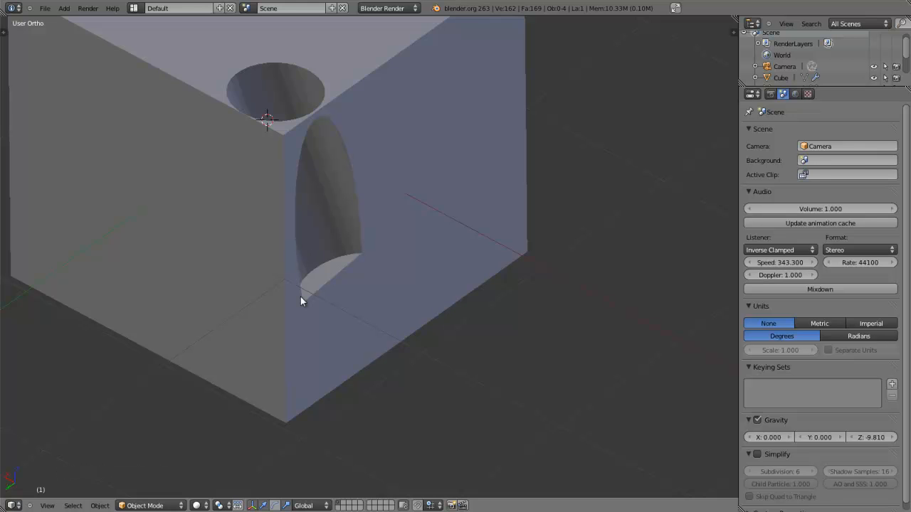
scroll(340, 279, down, 3)
right_click(336, 275)
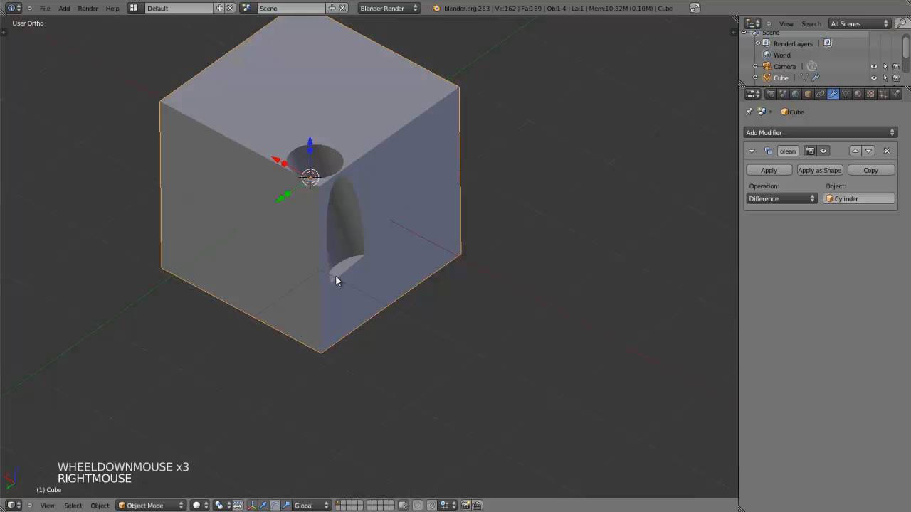
key(Tab)
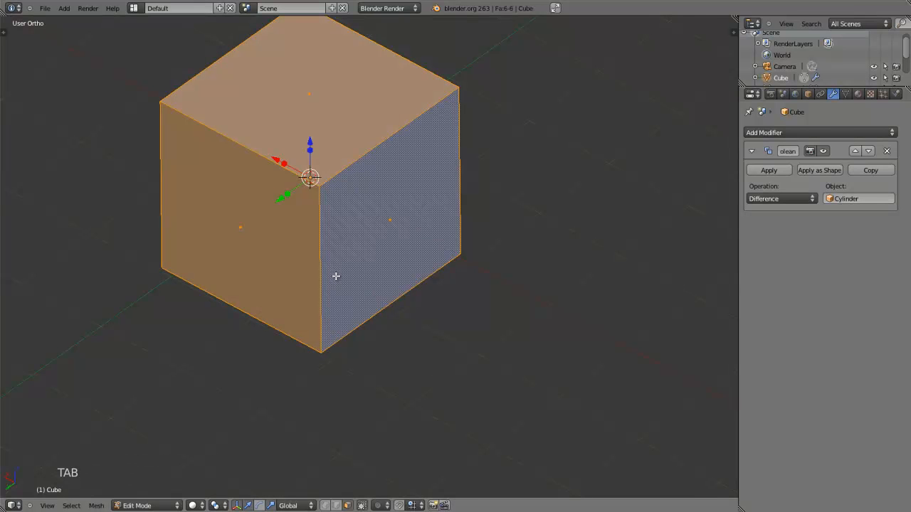
key(Tab)
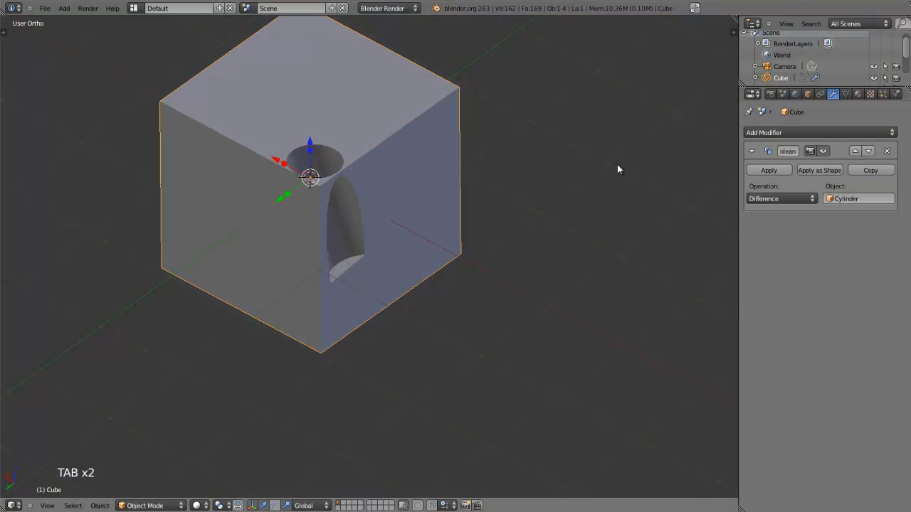
Apply the cube's Boolean Difference modifier and inspect the resulting cut geometry in edit mode with vertex selection.
click(768, 171)
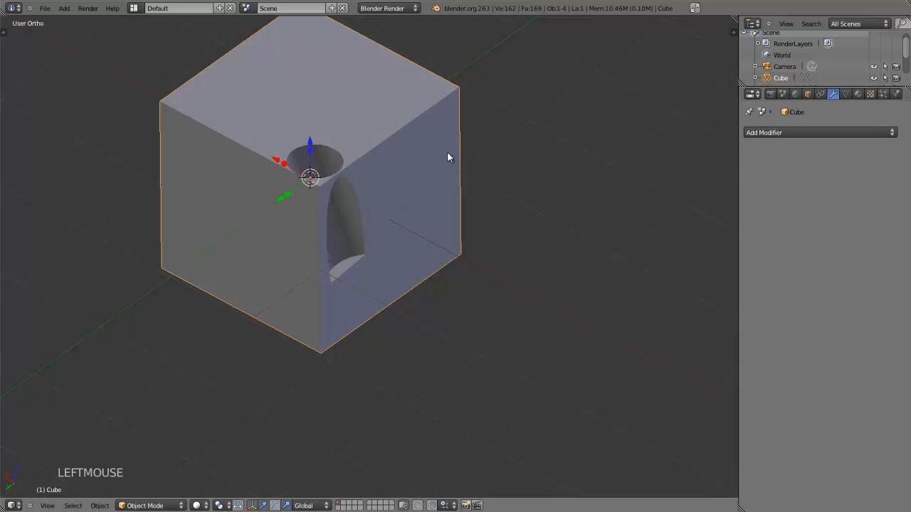
key(Tab)
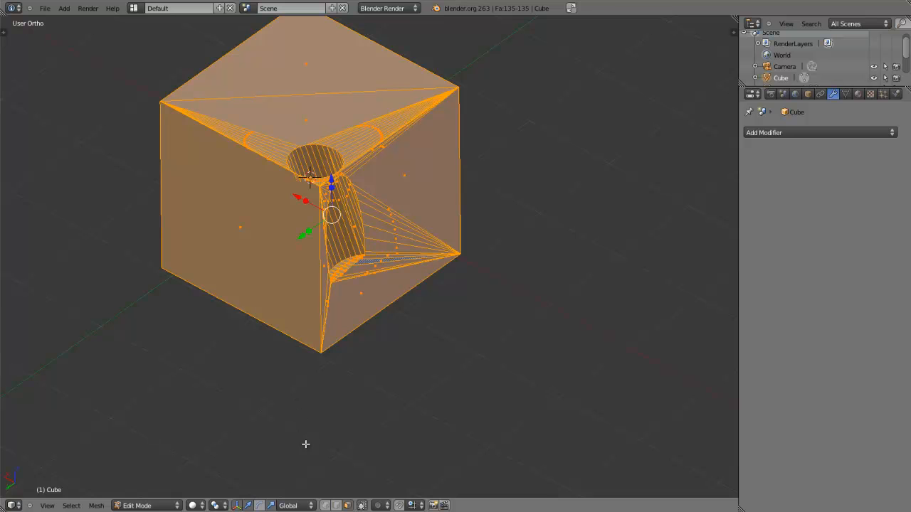
click(326, 505)
middle_drag(427, 257, 362, 226)
middle_drag(193, 175, 266, 201)
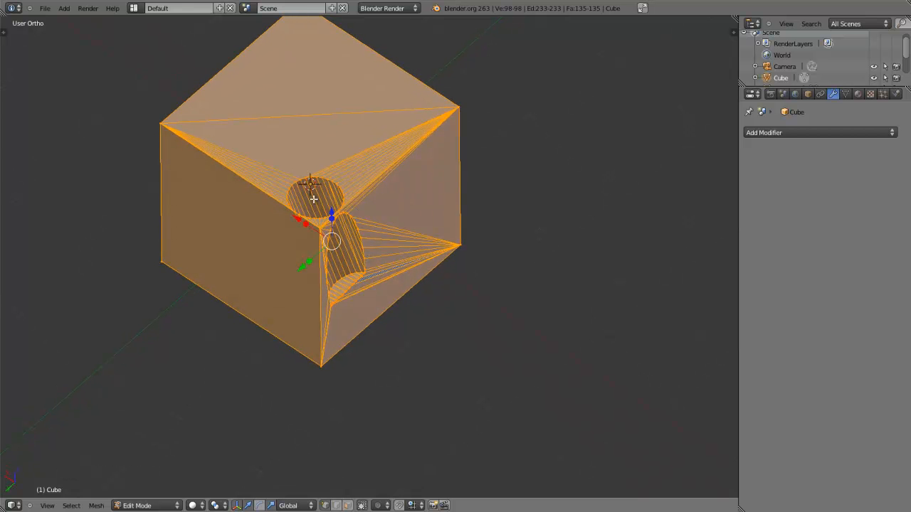
middle_drag(252, 220, 325, 205)
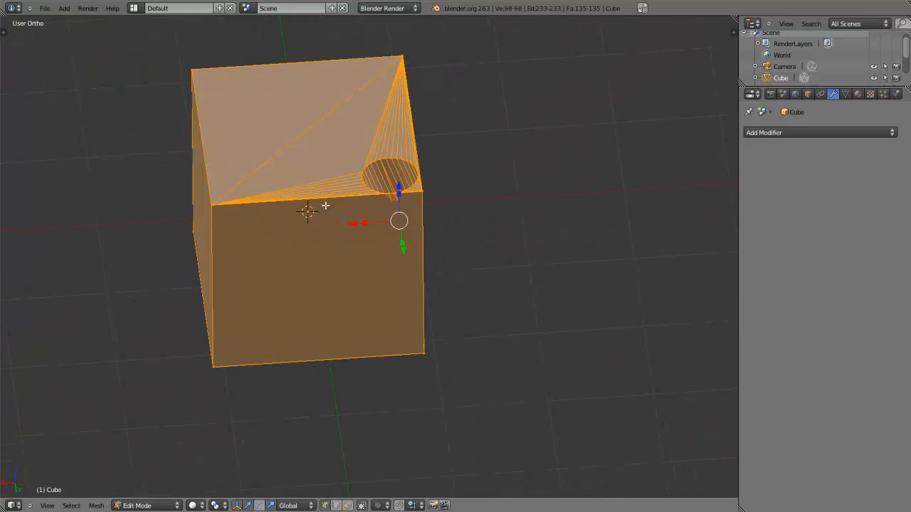
Enable Fluid physics for the cube to view its type setting, remove it again and return to the modifier settings.
click(783, 132)
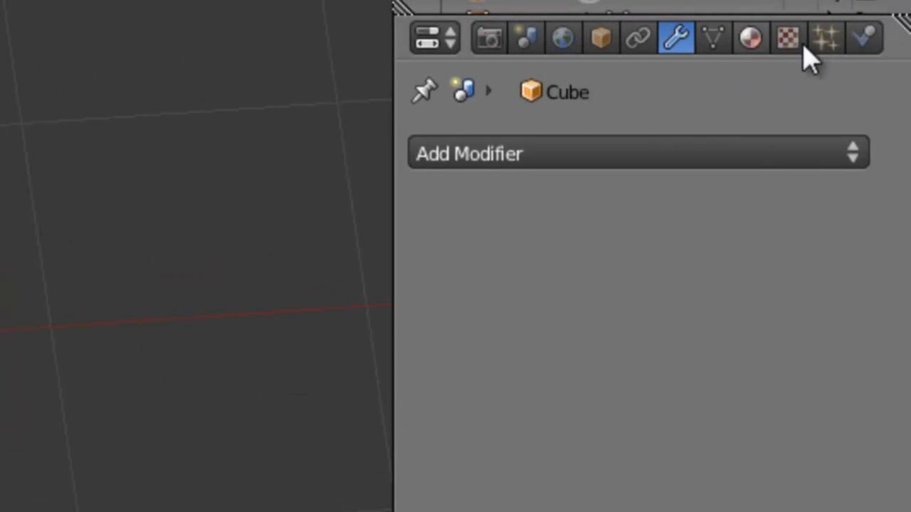
click(867, 39)
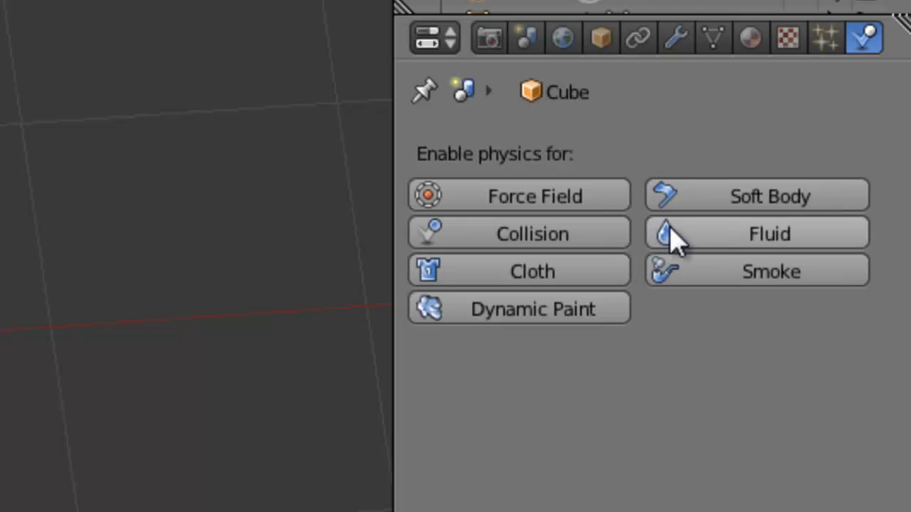
click(713, 243)
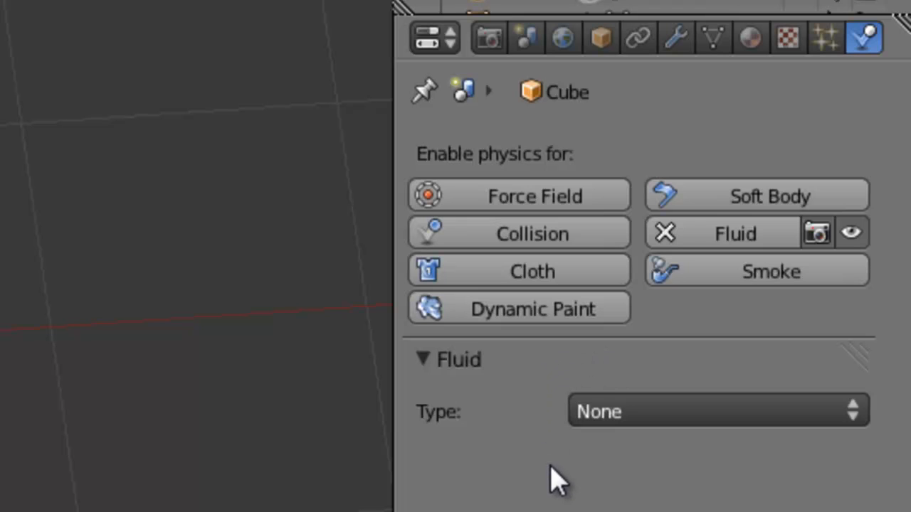
click(665, 232)
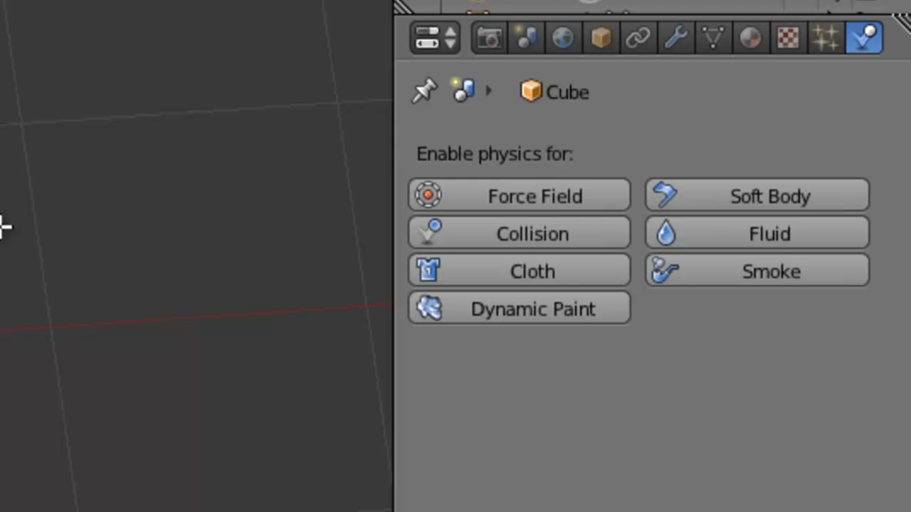
click(672, 41)
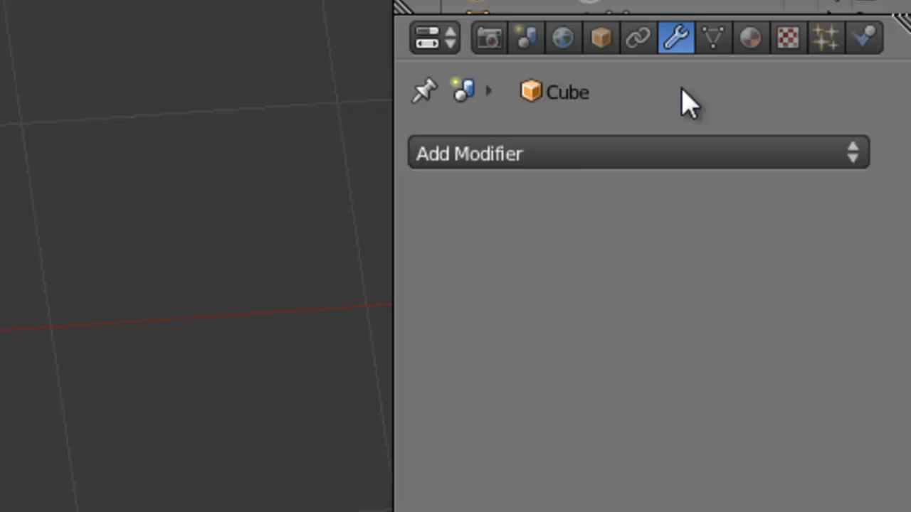
Look through the cube's material, particle and physics settings and return to its modifier settings.
click(752, 37)
click(823, 42)
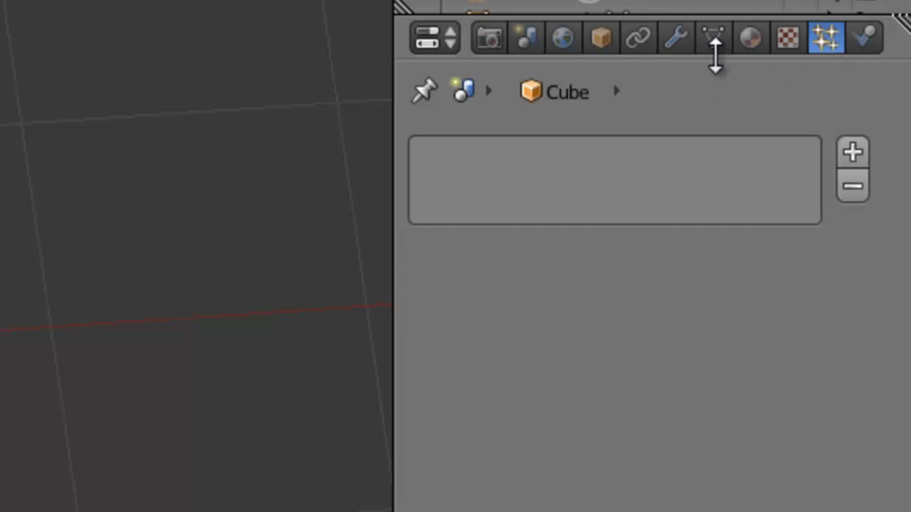
click(676, 41)
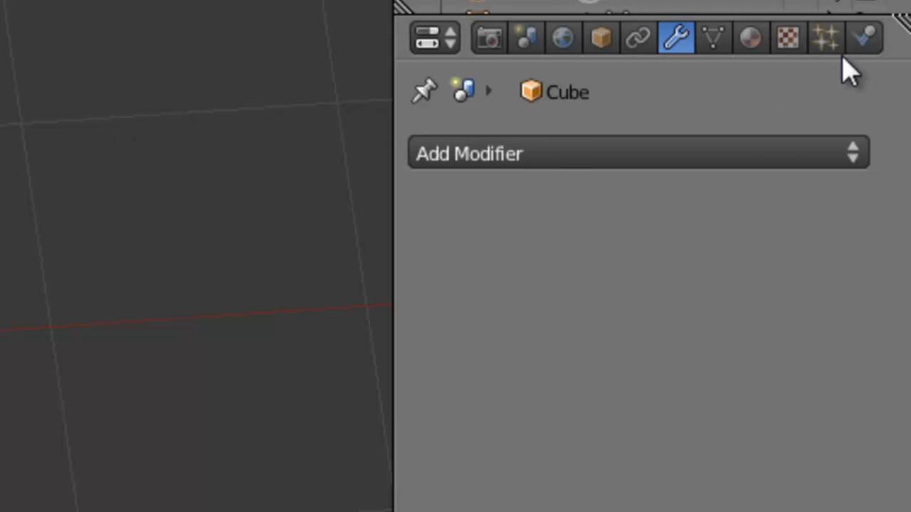
click(865, 41)
click(671, 43)
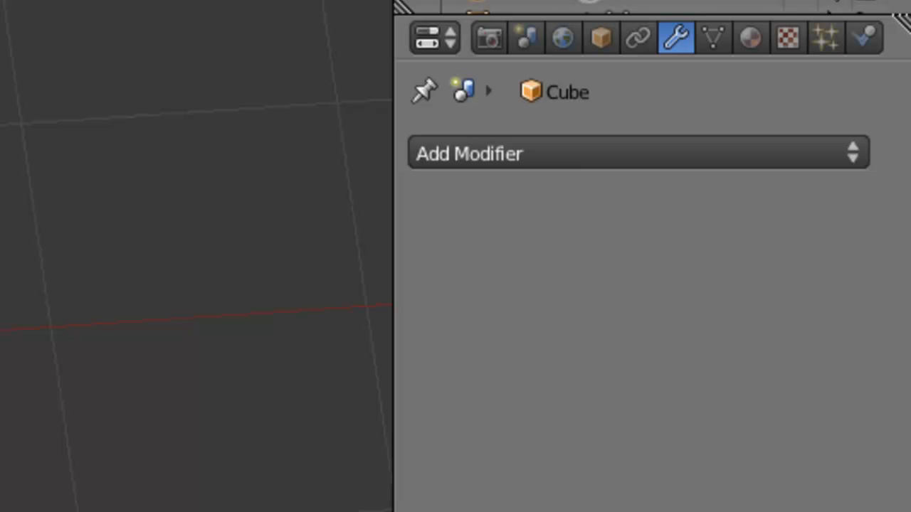
middle_drag(249, 256, 142, 256)
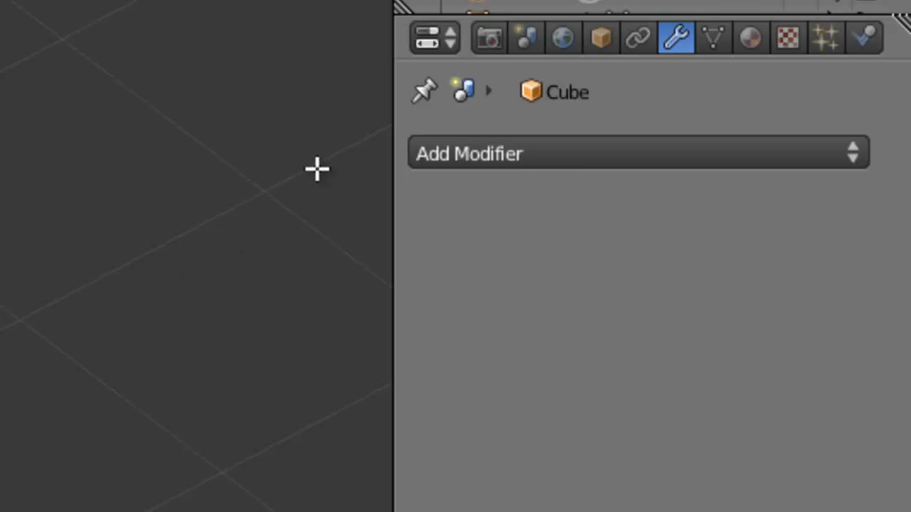
Show the scene's render settings and view the cut cube's mesh from several sides.
click(490, 39)
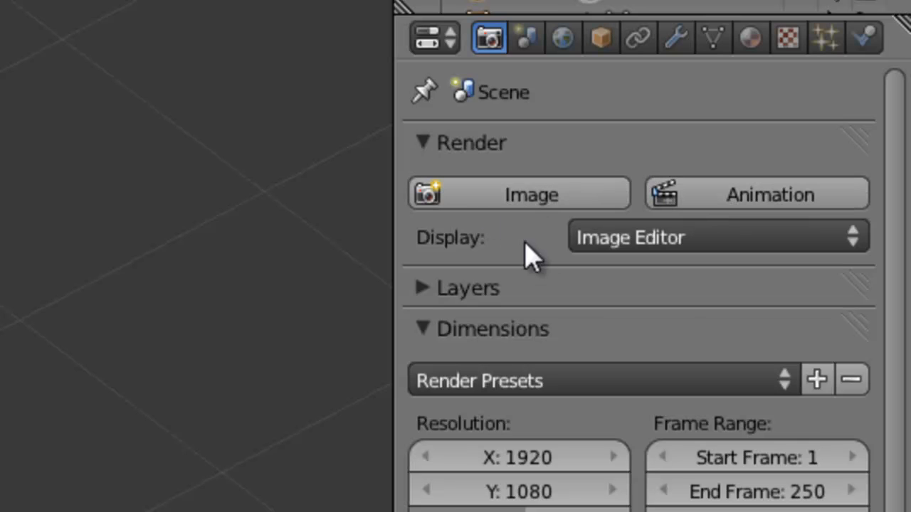
scroll(533, 254, down, 10)
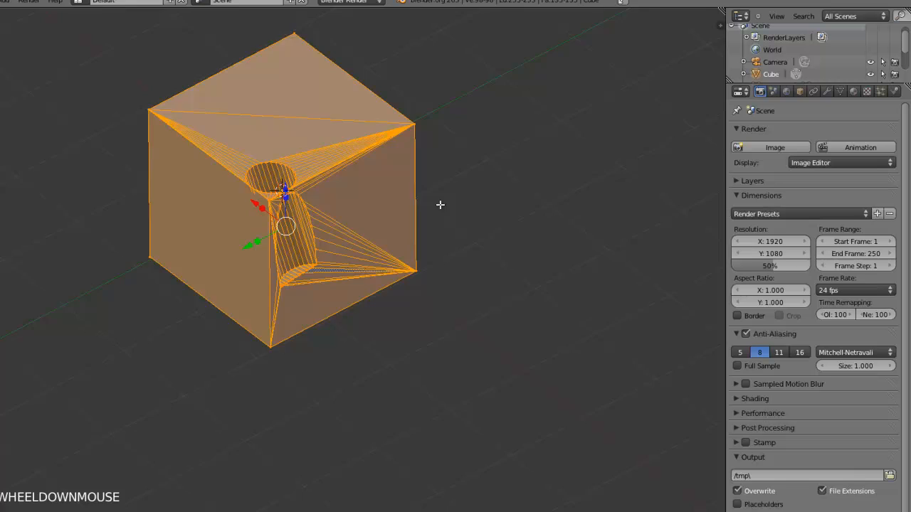
scroll(431, 214, down, 2)
middle_drag(430, 219, 492, 230)
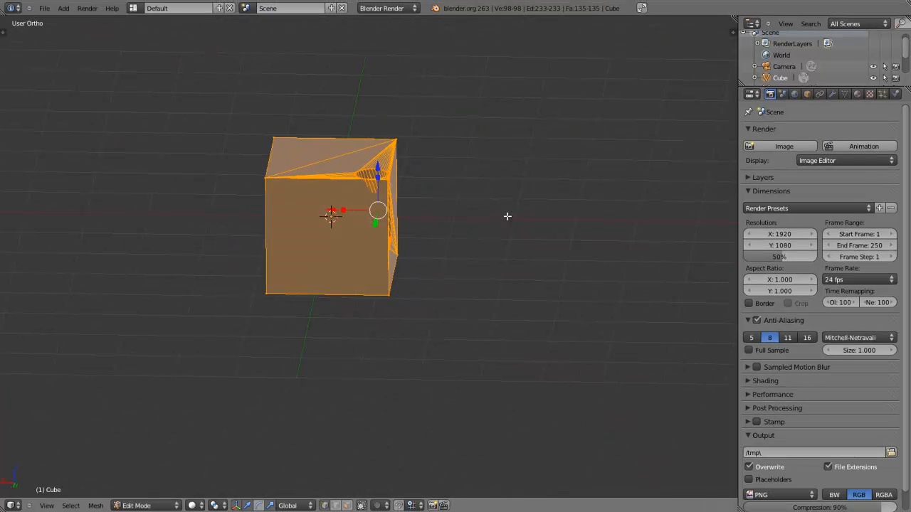
middle_drag(536, 212, 481, 224)
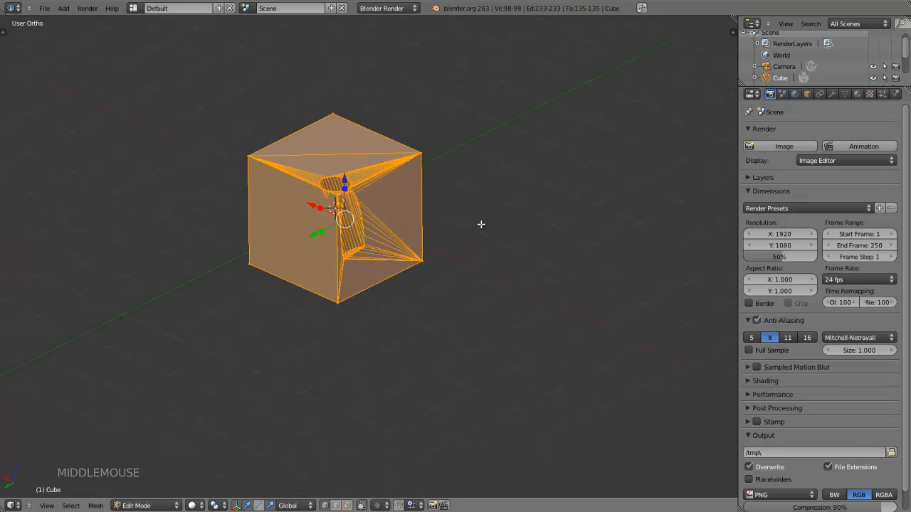